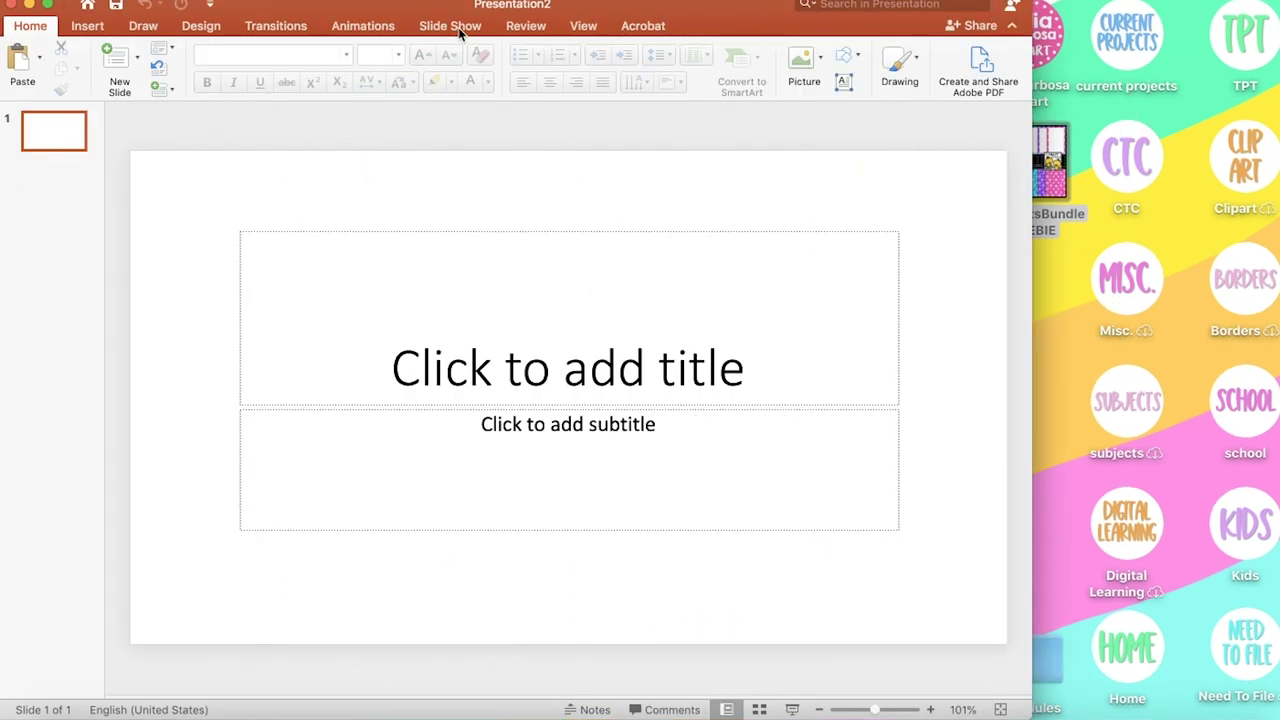
Delete the title and subtitle placeholders from the slide
click(447, 230)
key(Delete)
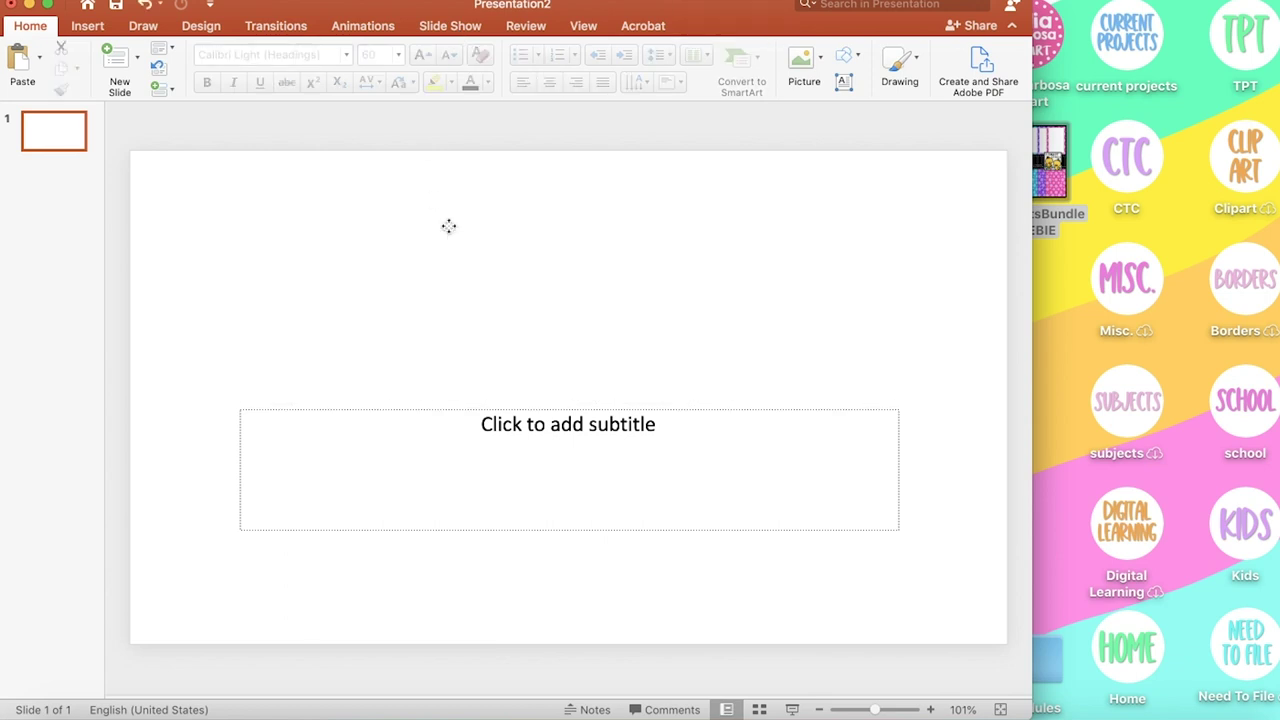
click(453, 410)
key(Delete)
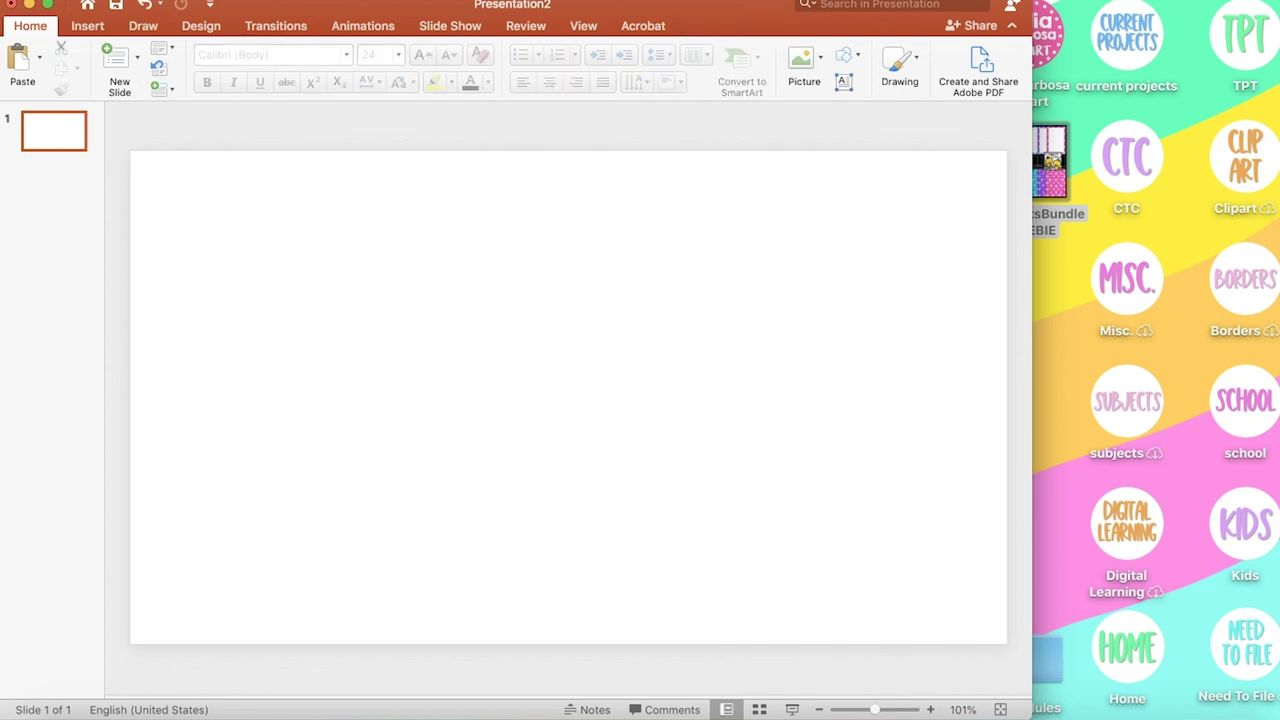
Set the page size to 11 in wide by 8 in high, scaling content down
click(140, 0)
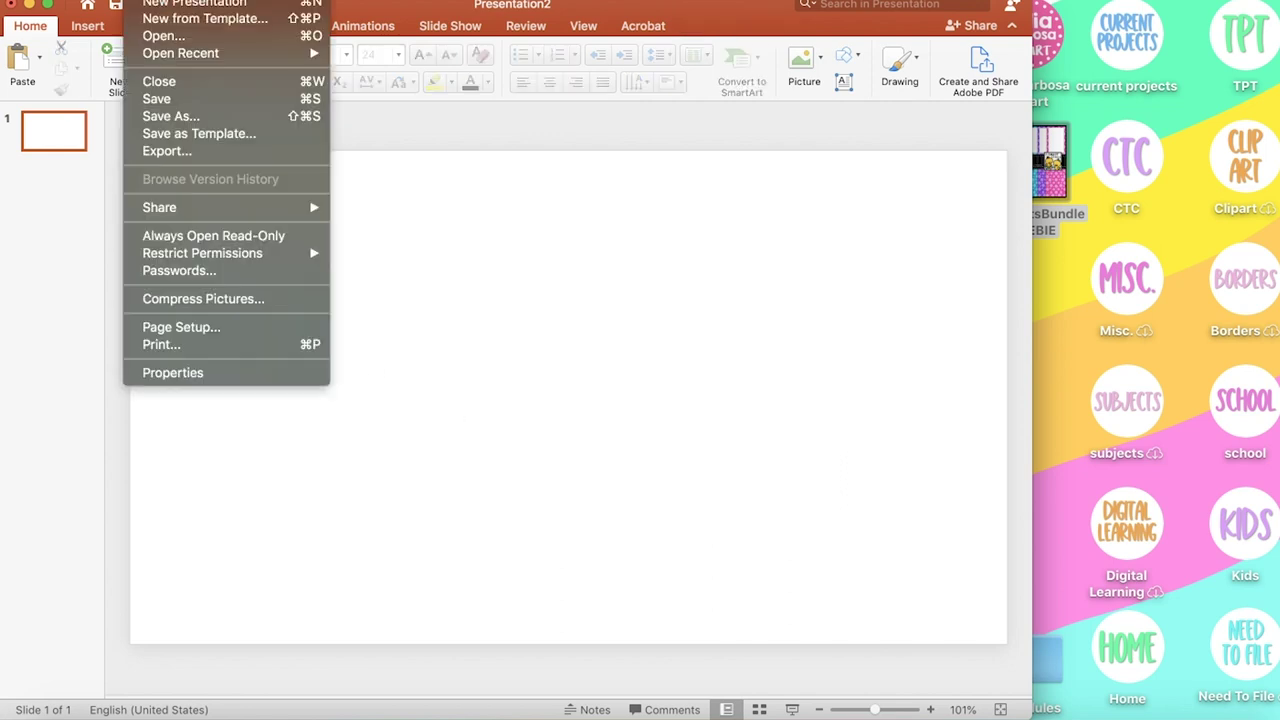
click(197, 329)
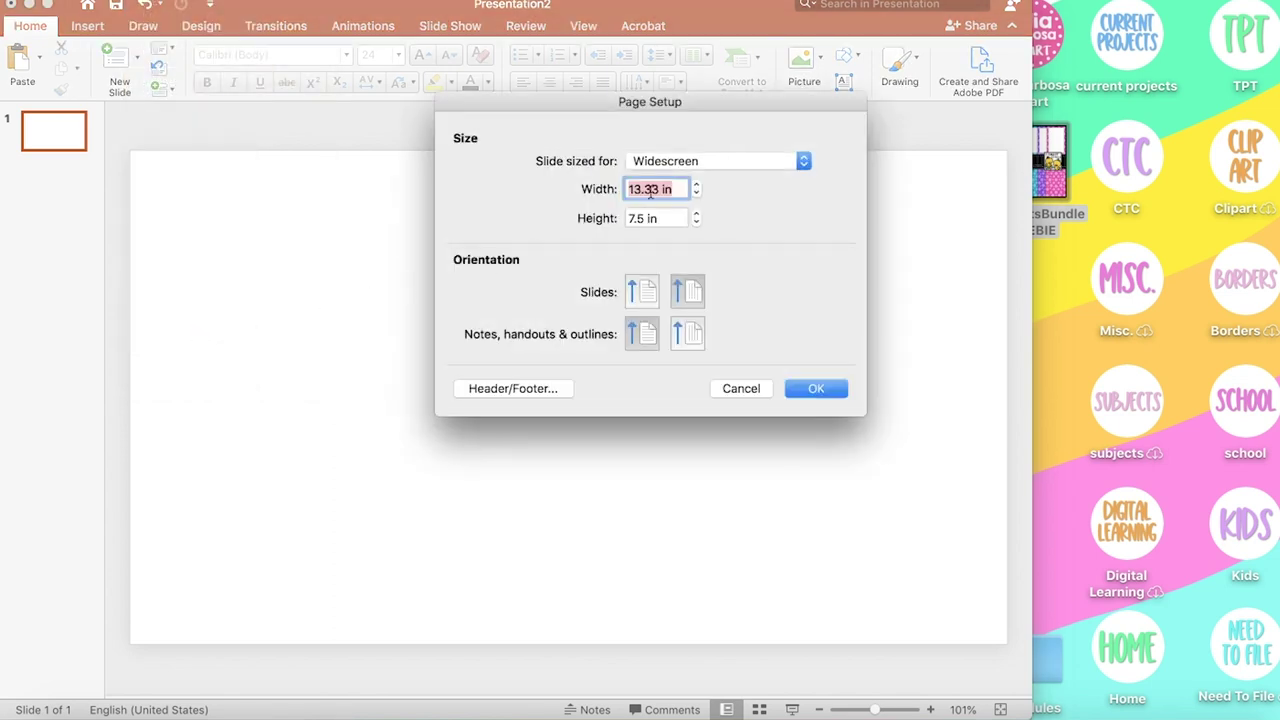
text(11)
key(Tab)
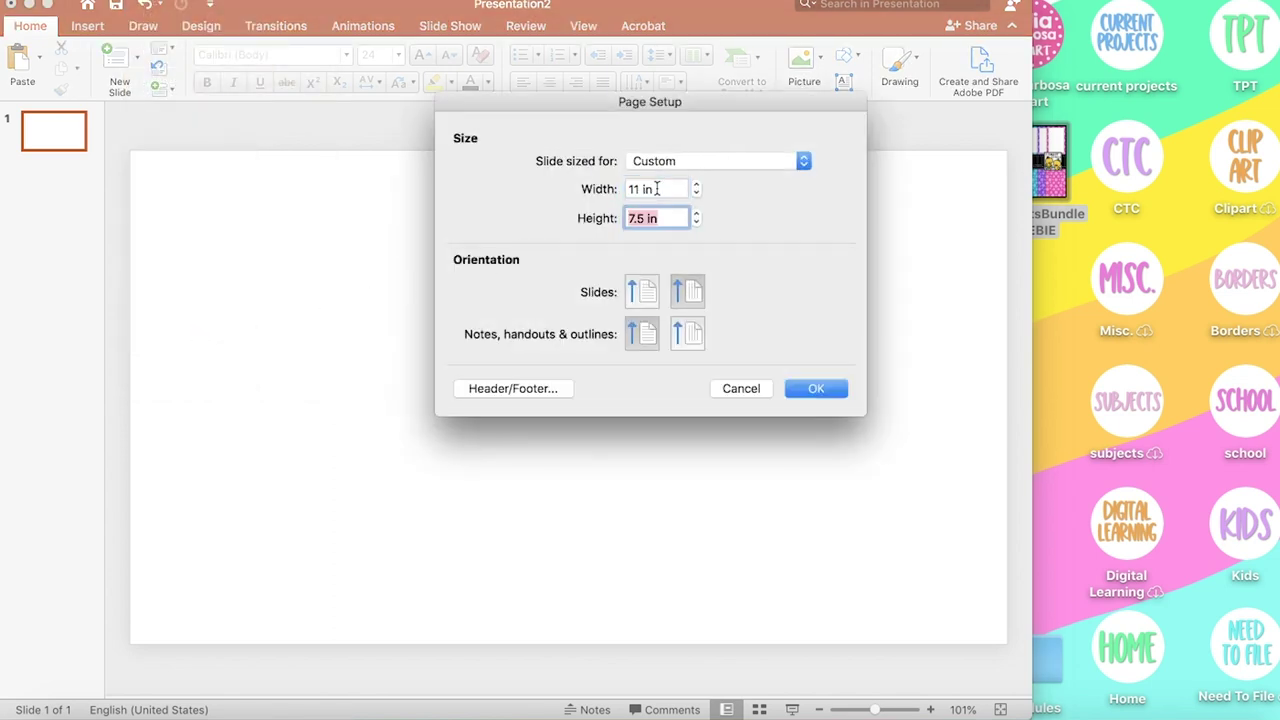
text(8.5)
click(822, 392)
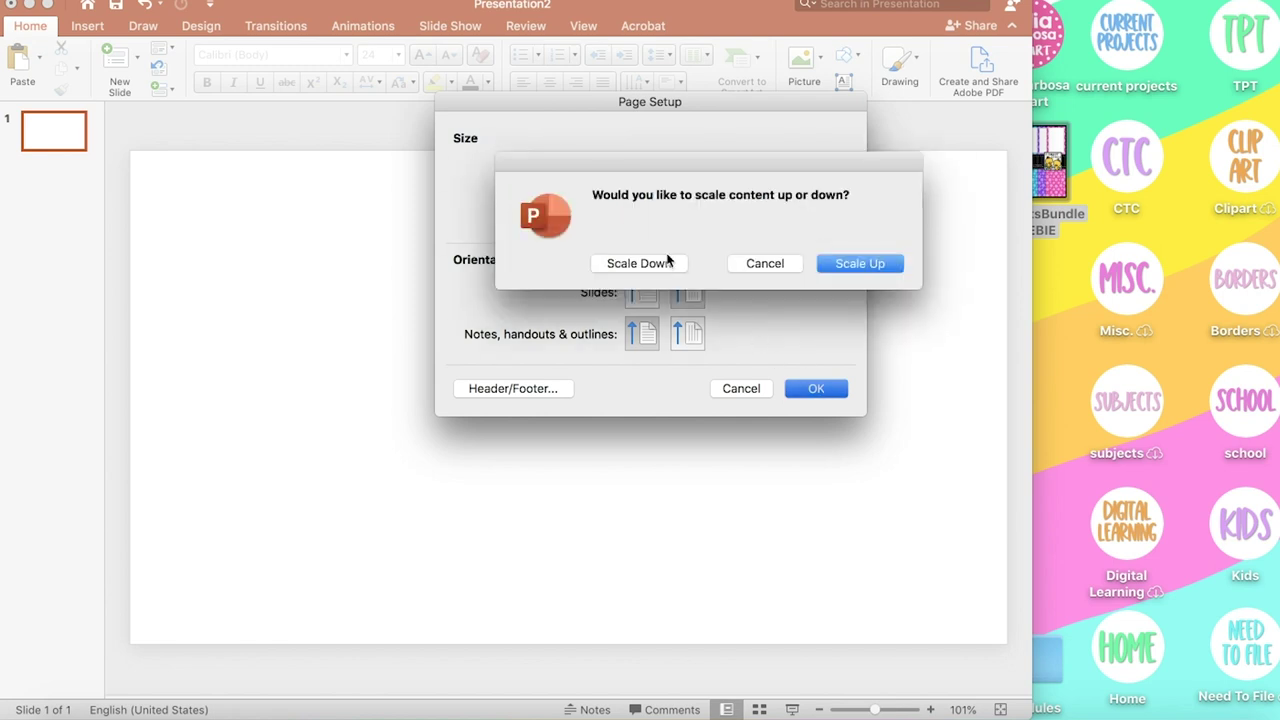
click(669, 264)
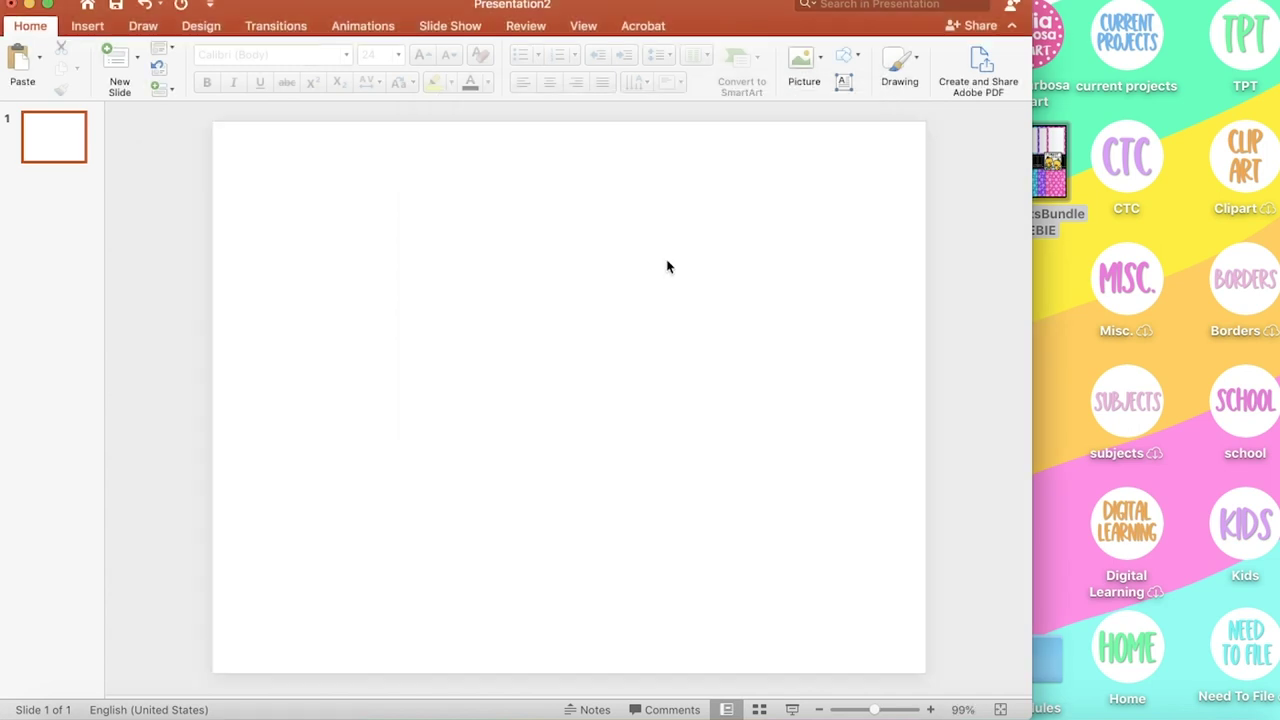
Place the blue & teal fuzzy dots border PNG, rotated to landscape and stretched over the page
double_click(1047, 172)
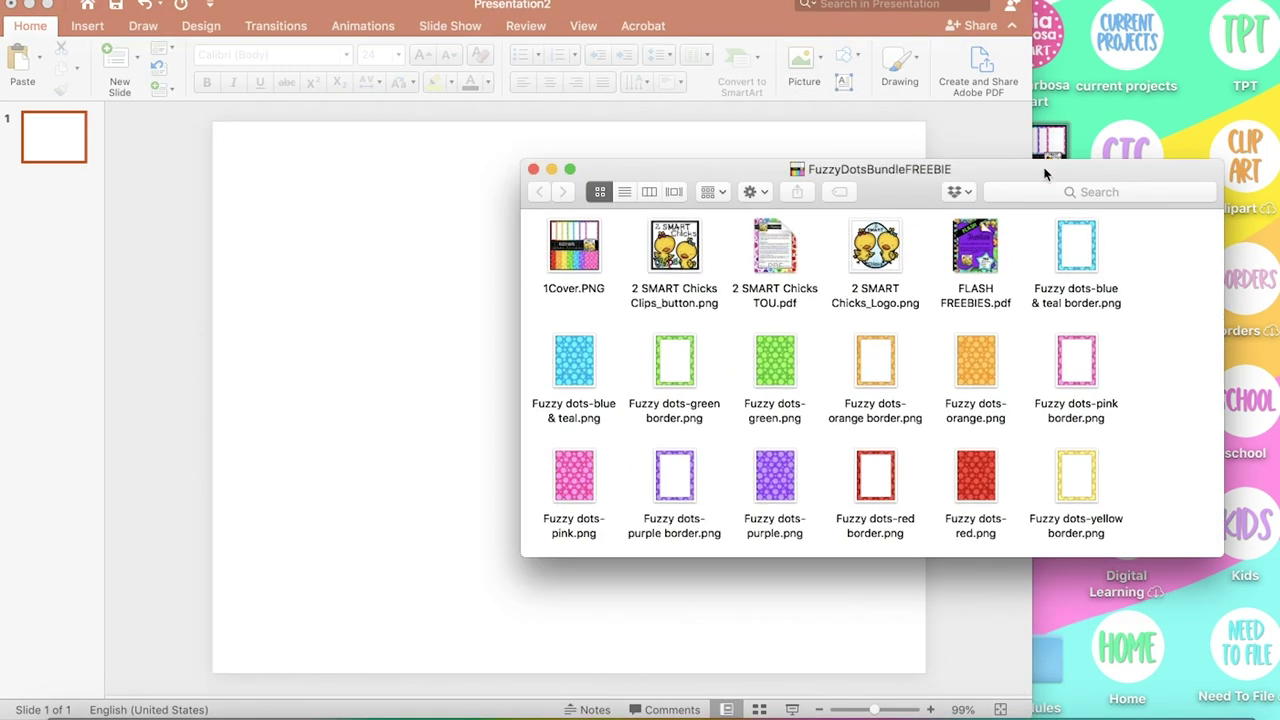
drag(1076, 248, 367, 314)
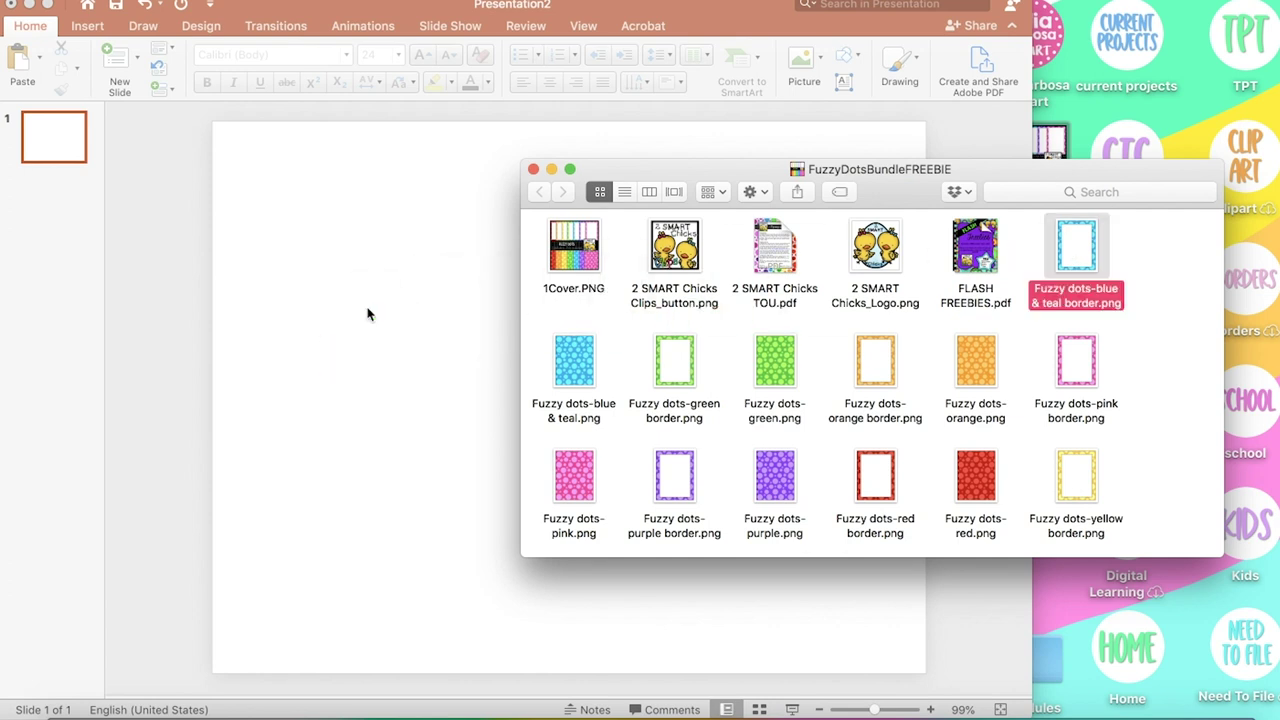
click(552, 170)
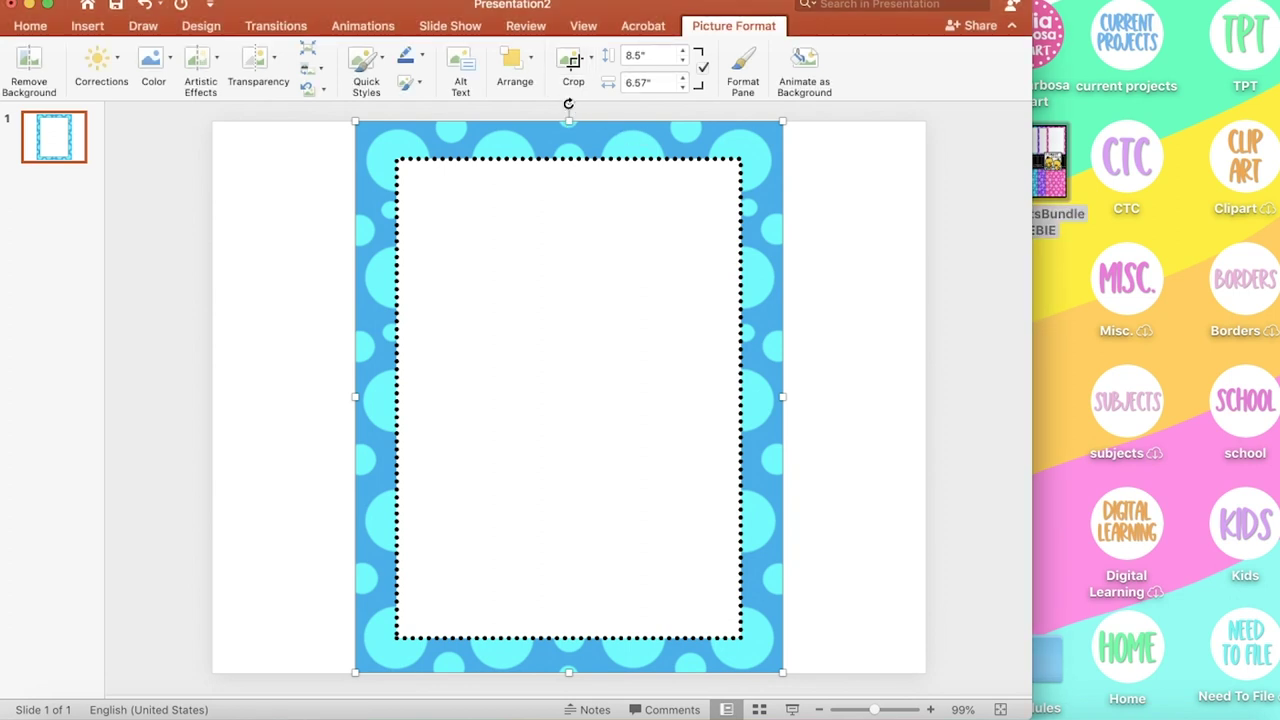
drag(568, 104, 768, 405)
drag(714, 229, 633, 161)
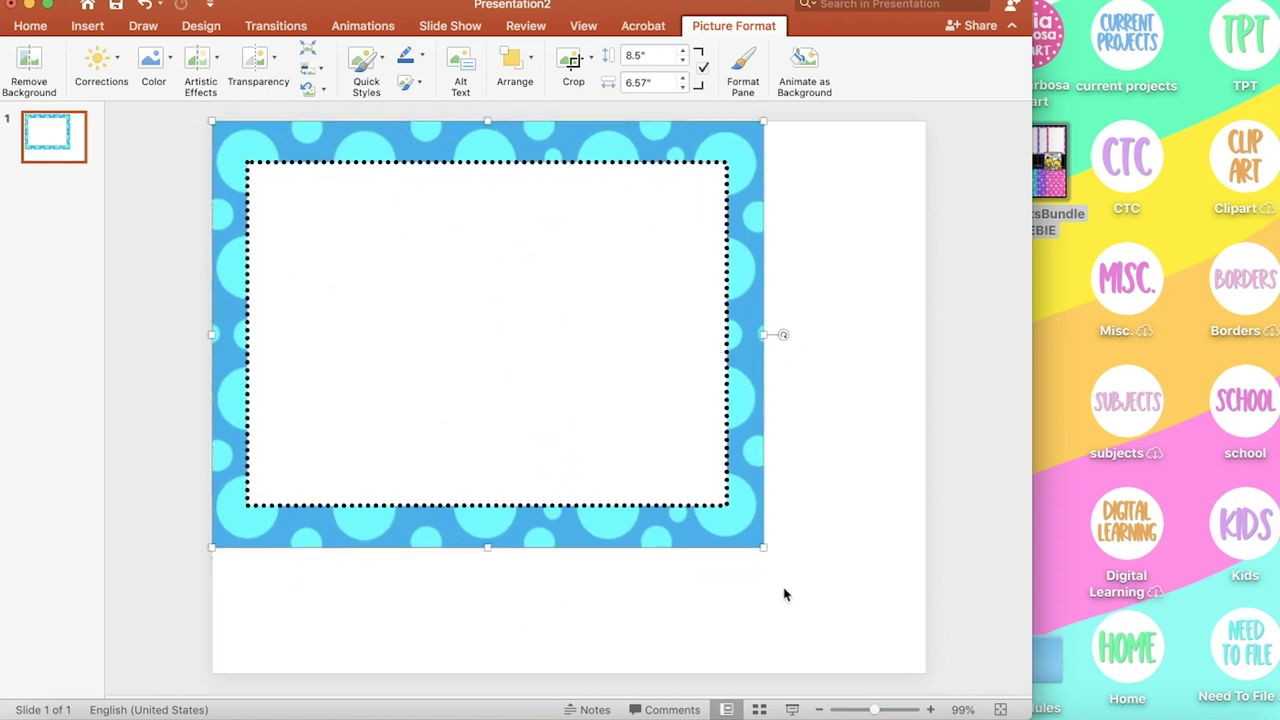
drag(764, 547, 927, 674)
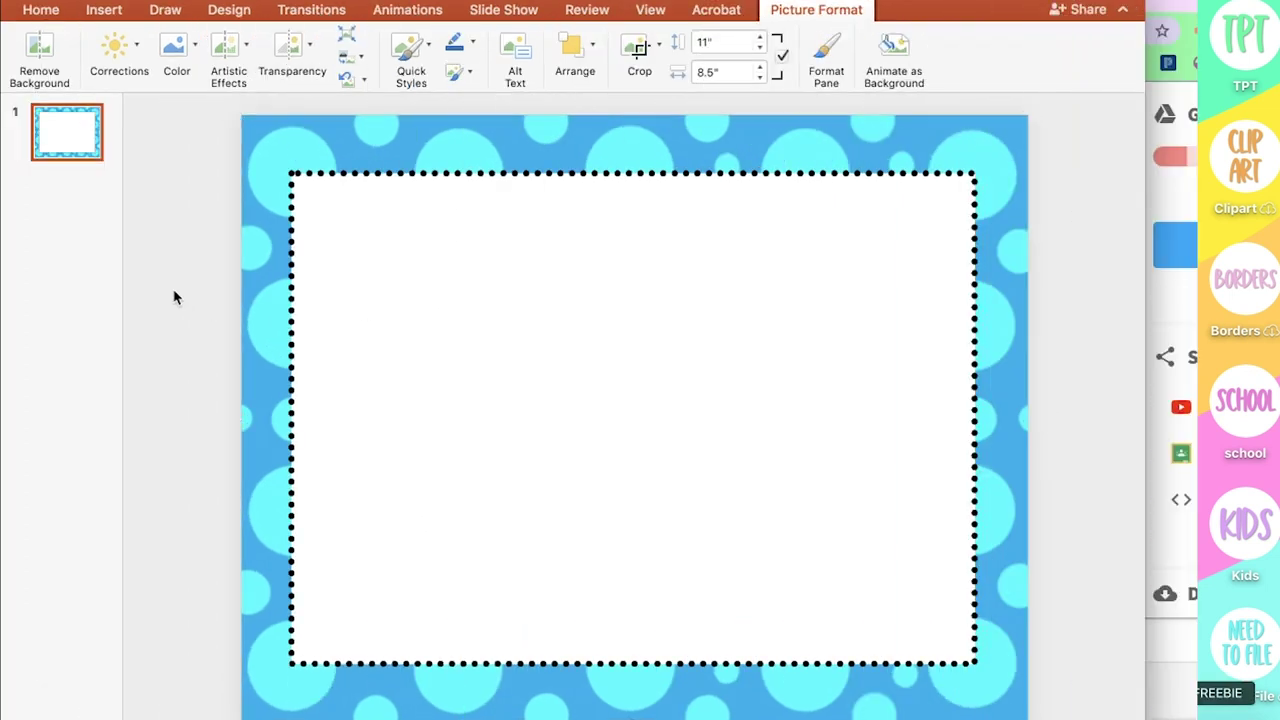
click(167, 226)
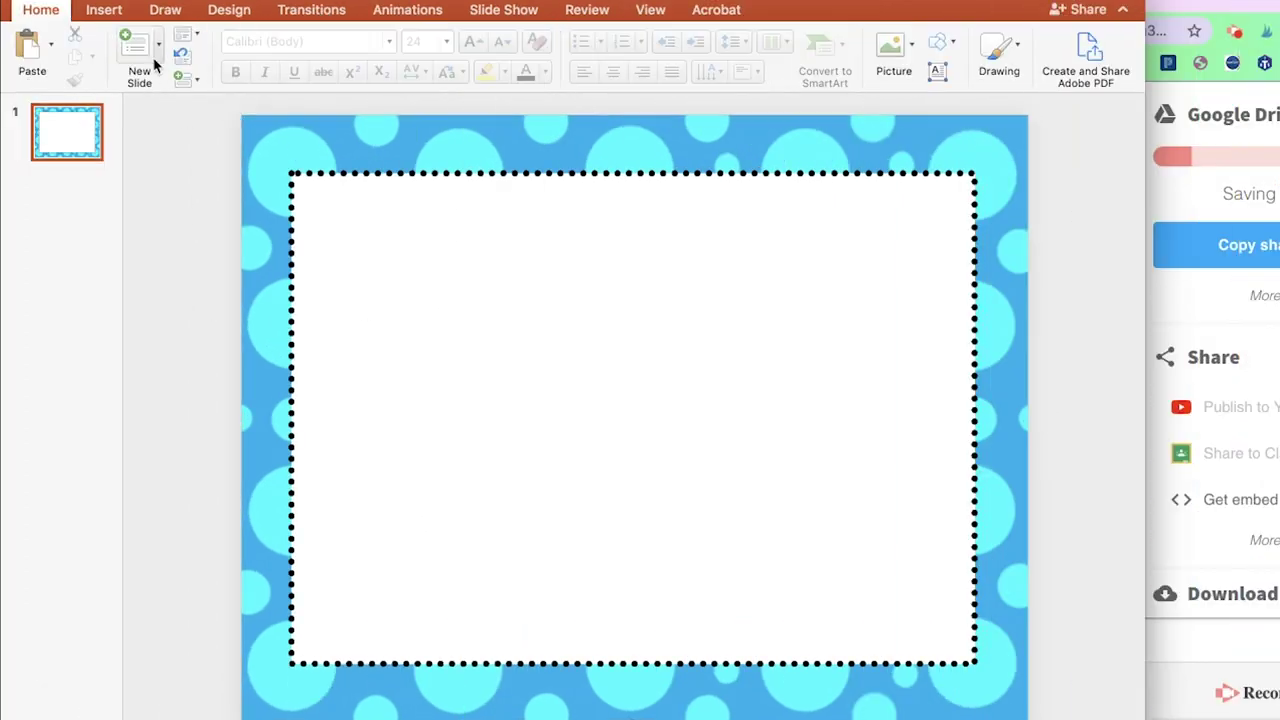
Draw a dark, 3 pt horizontal line across the top of the border
click(106, 11)
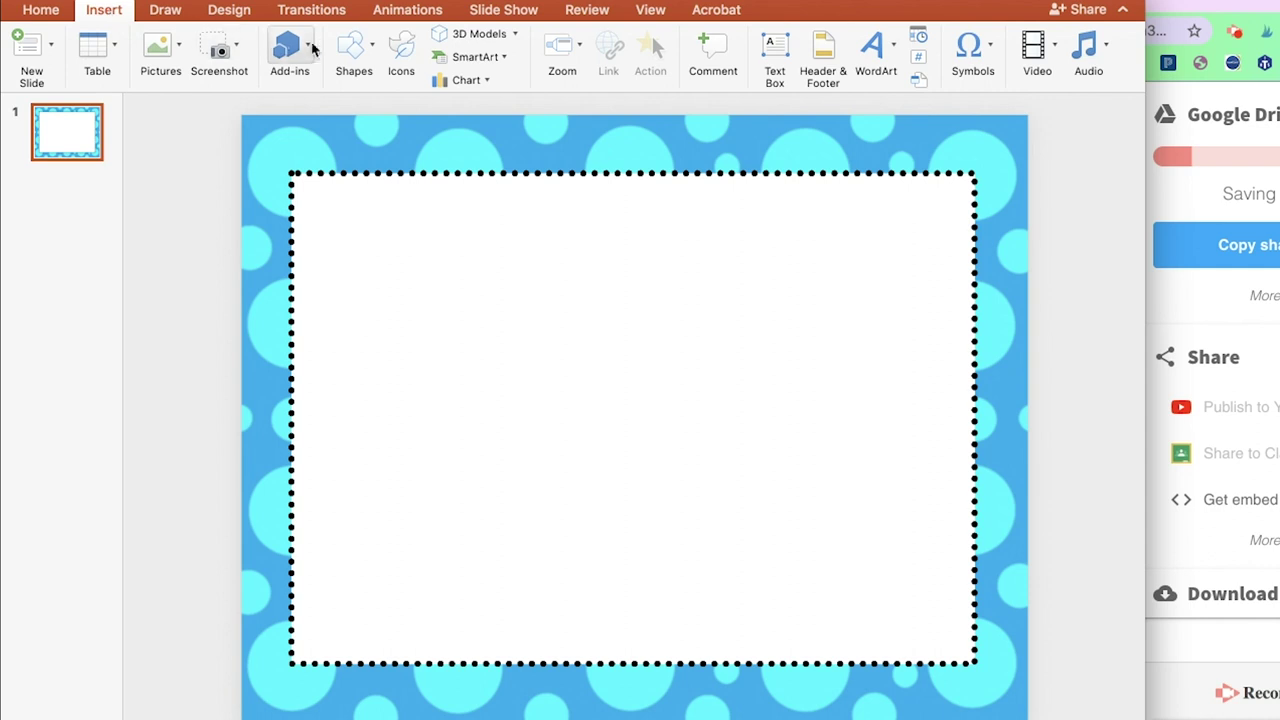
click(349, 45)
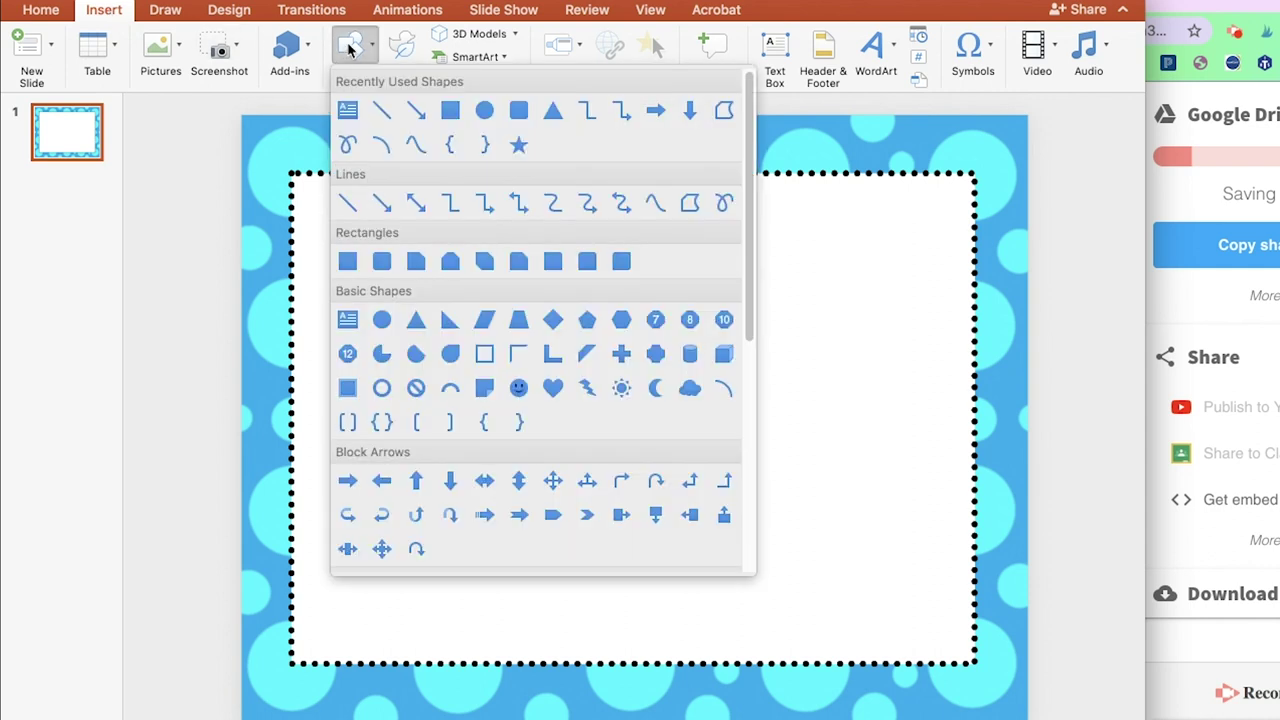
click(379, 110)
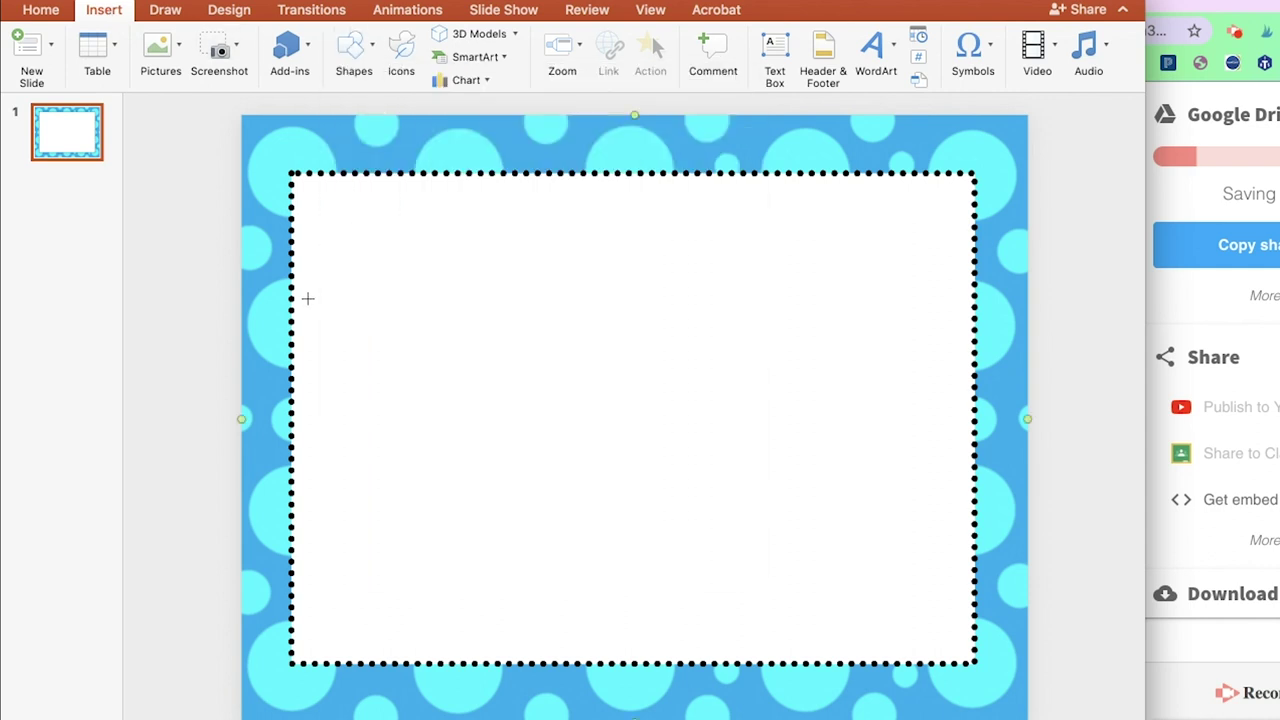
mouse_move(301, 274)
mouse_down()
mouse_move(546, 286)
mouse_move(863, 266)
mouse_move(969, 274)
mouse_up()
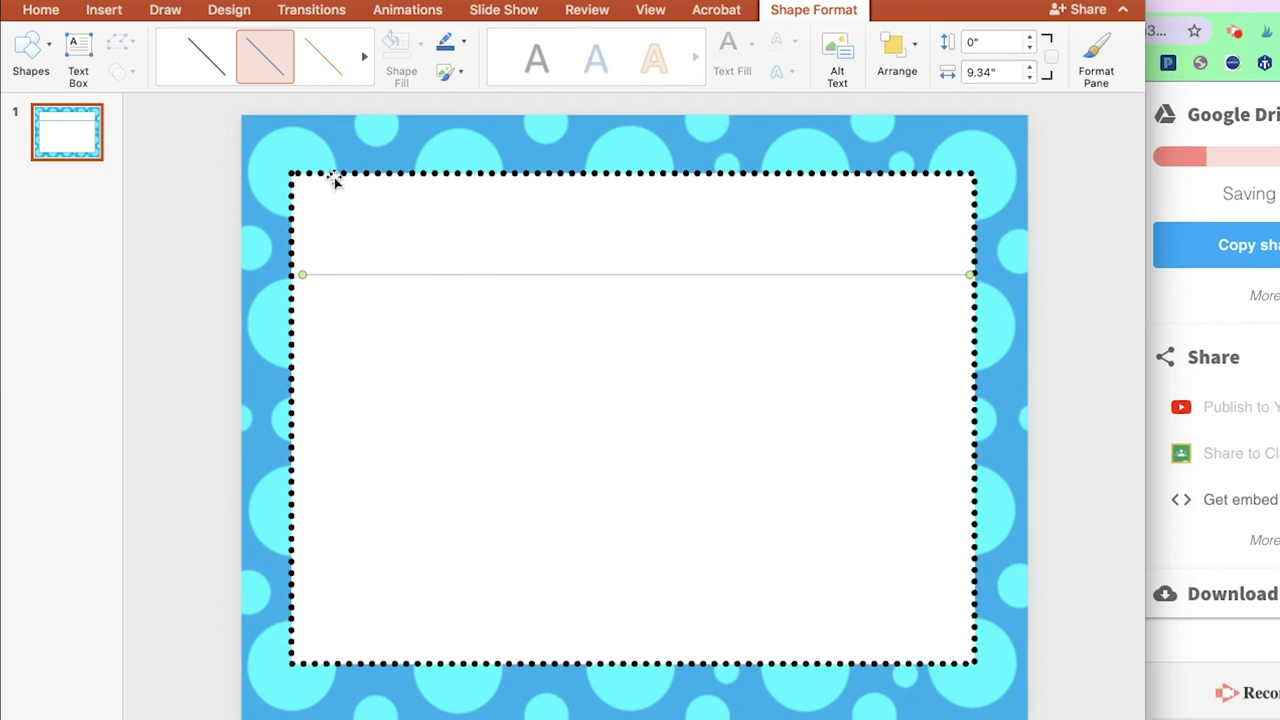
click(207, 62)
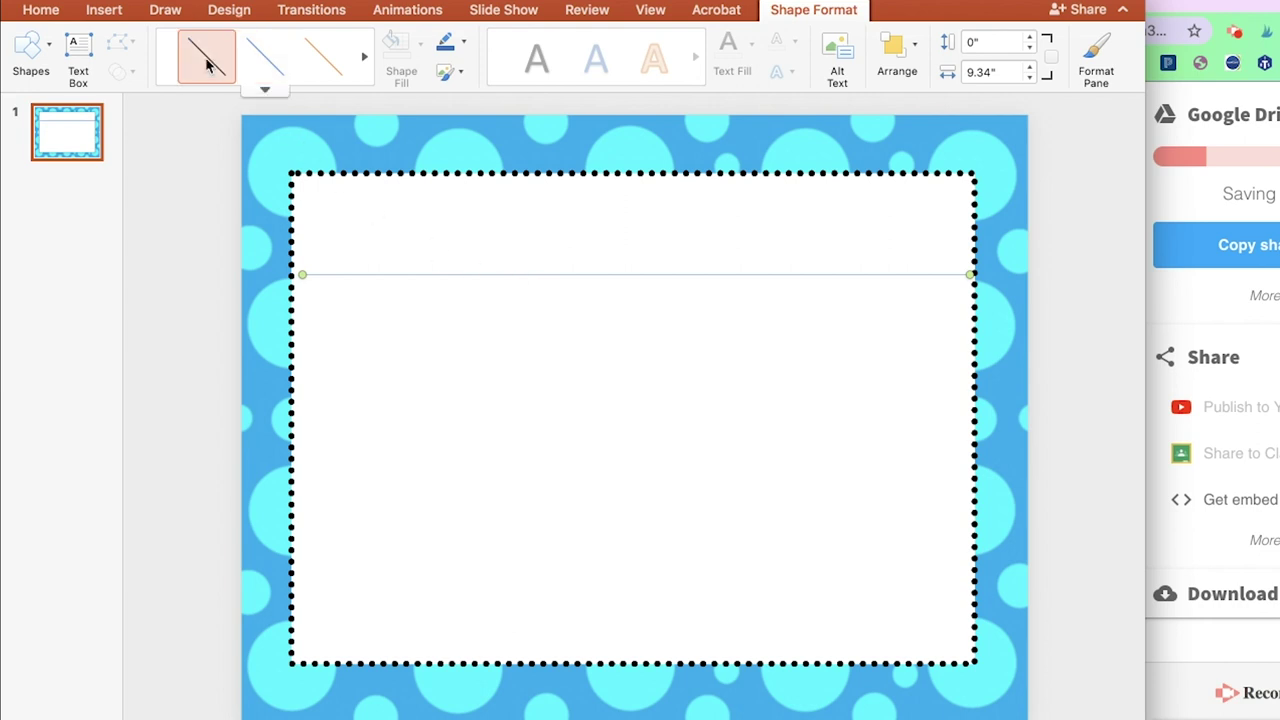
click(463, 45)
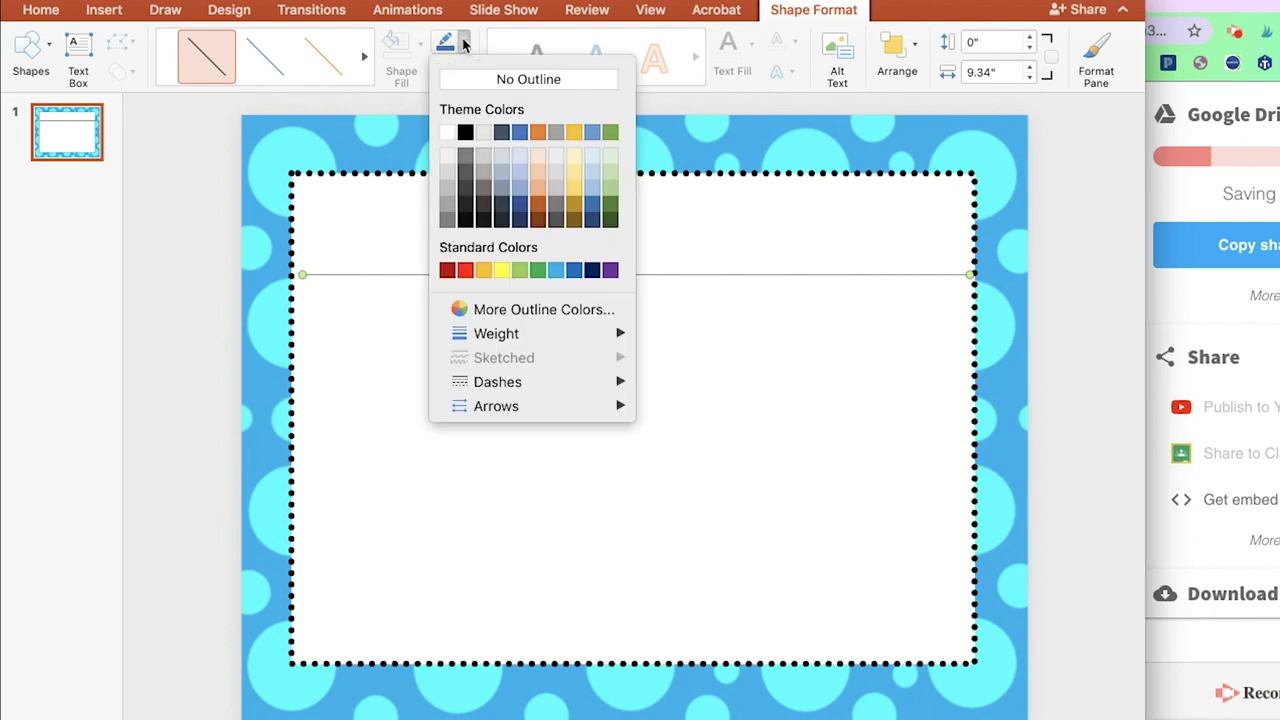
mouse_move(469, 341)
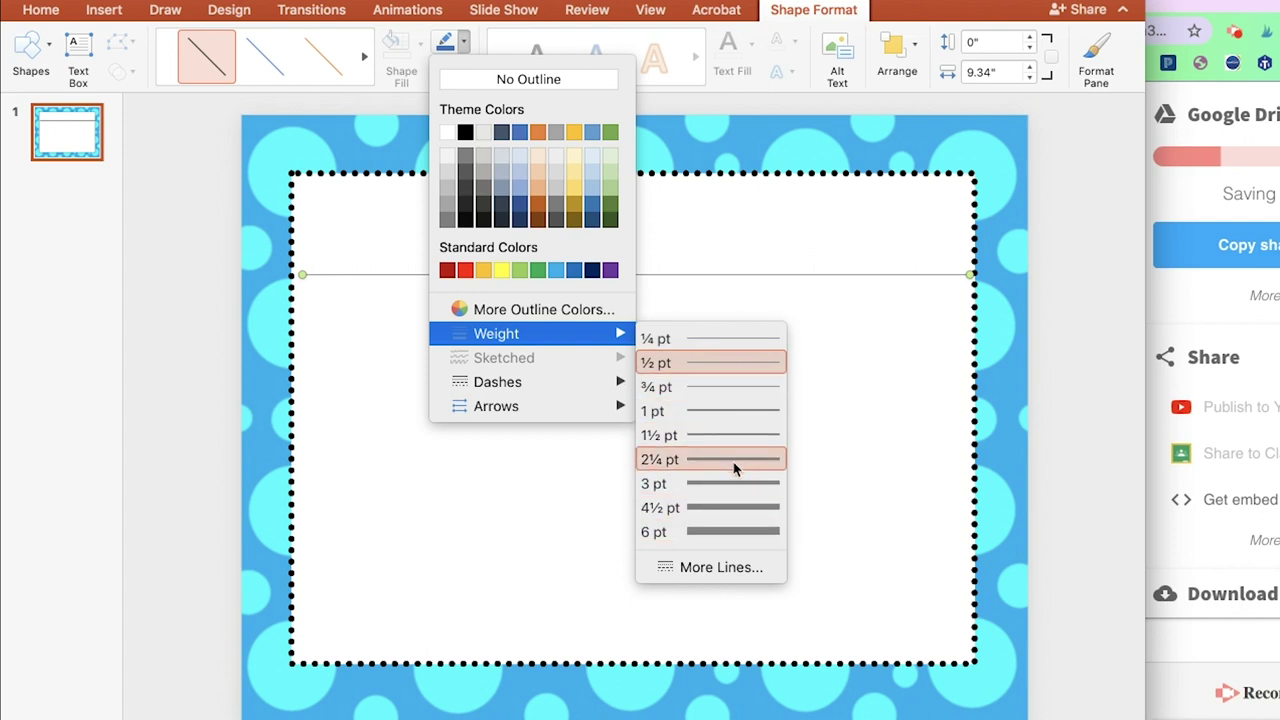
click(727, 486)
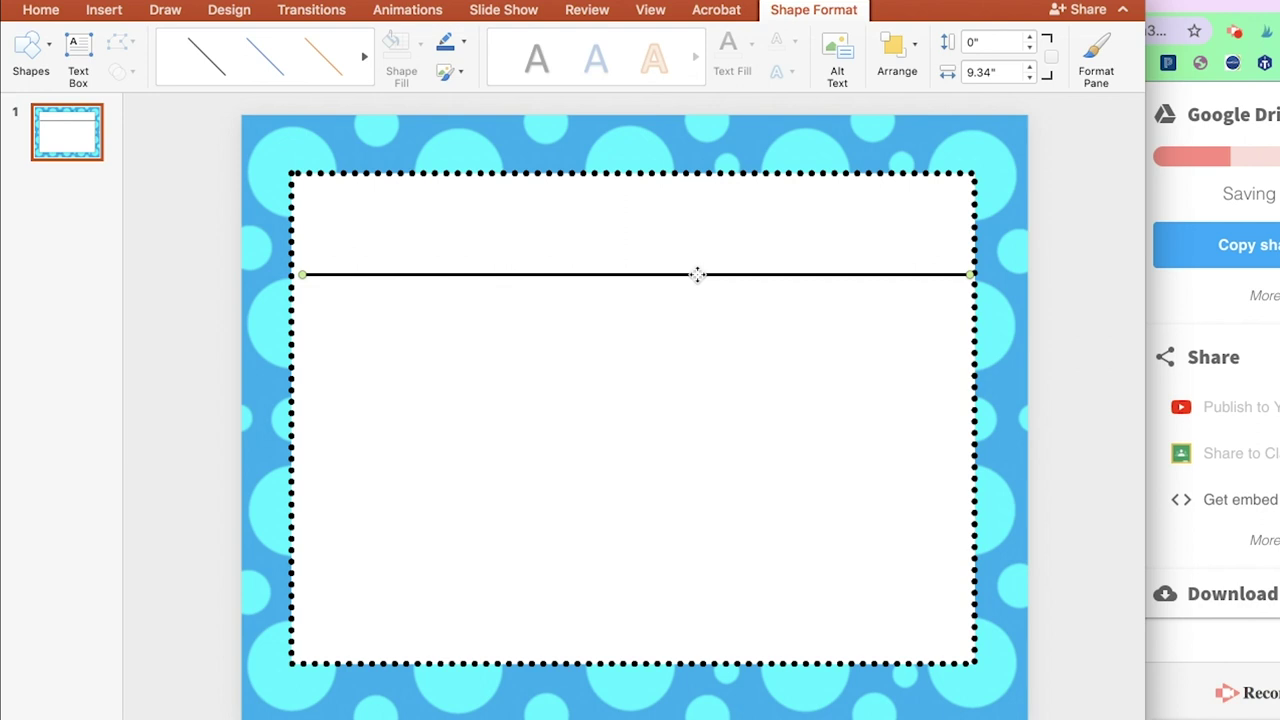
Paste a copy of the line and move it down near the bottom
click(691, 417)
key(super+v)
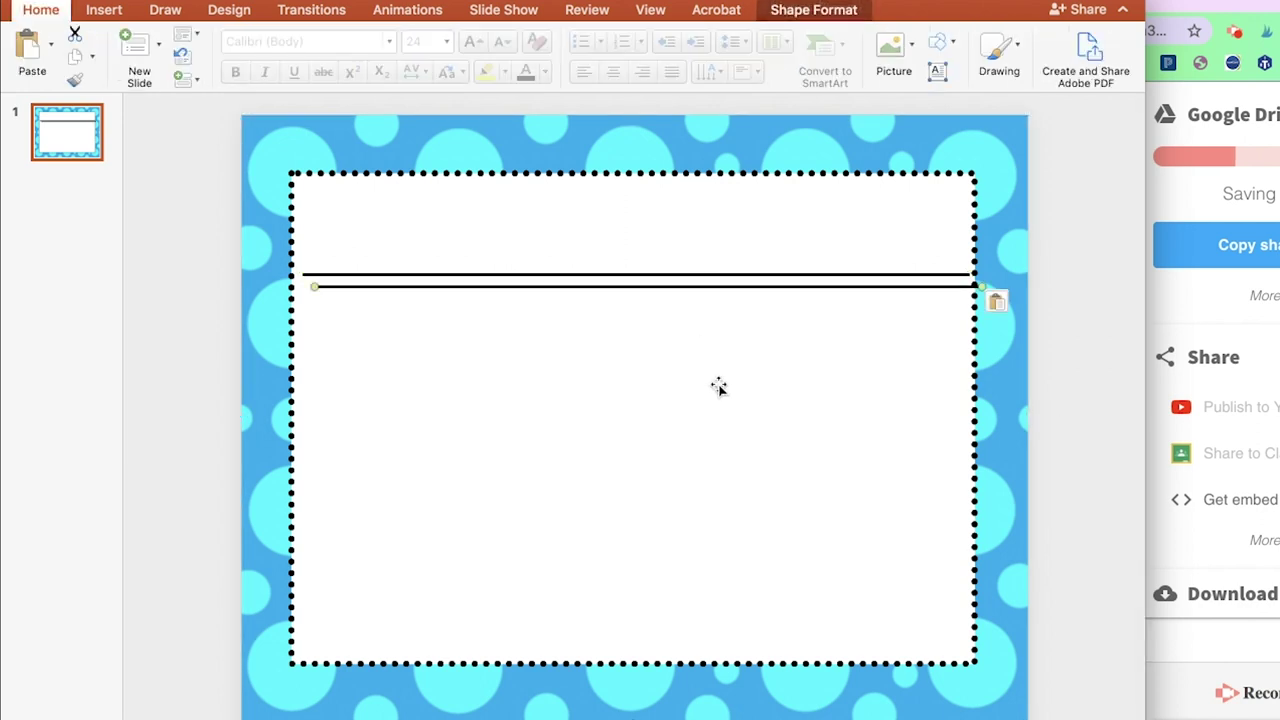
drag(806, 287, 789, 554)
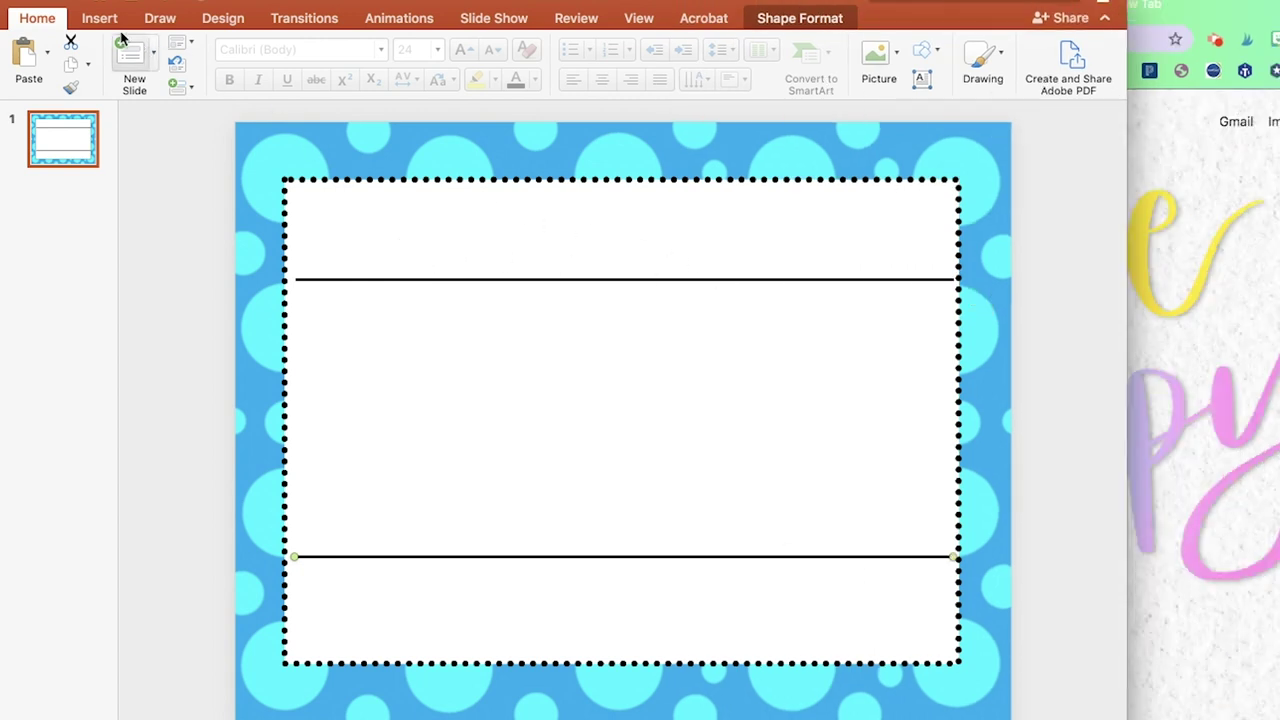
Add a text box above the top line reading 'Sort the Nouns'
click(97, 20)
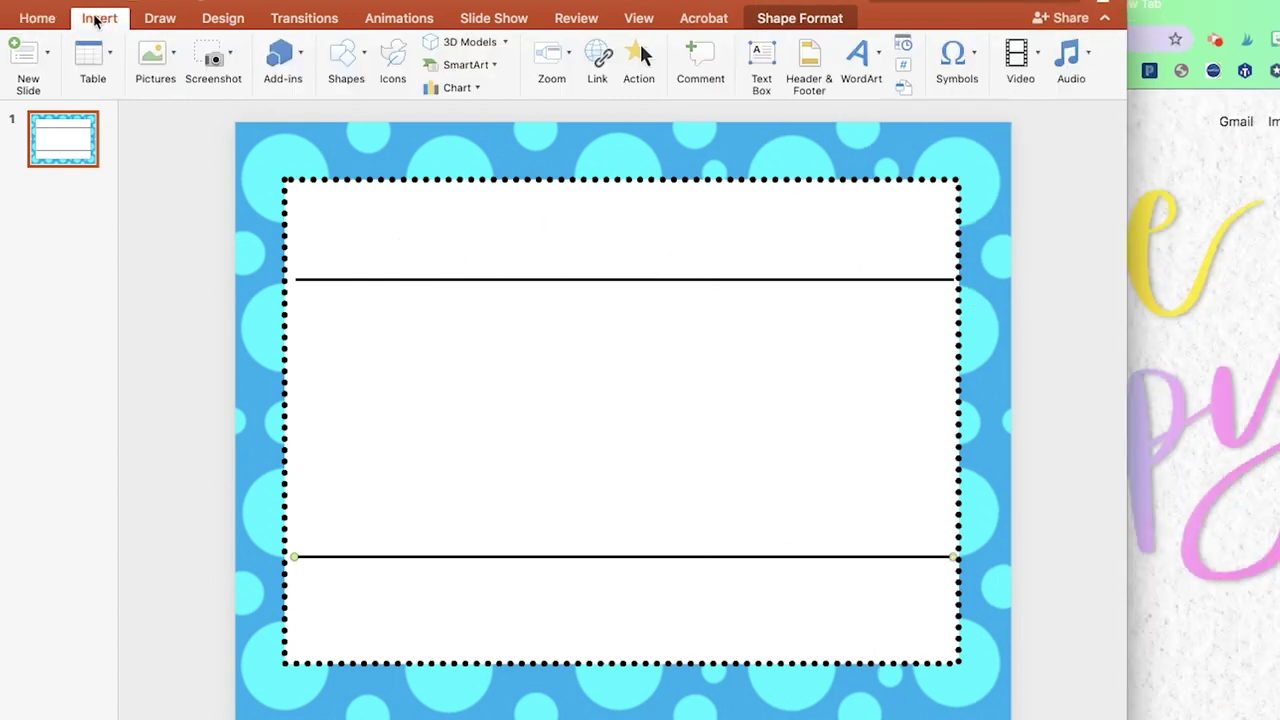
click(337, 55)
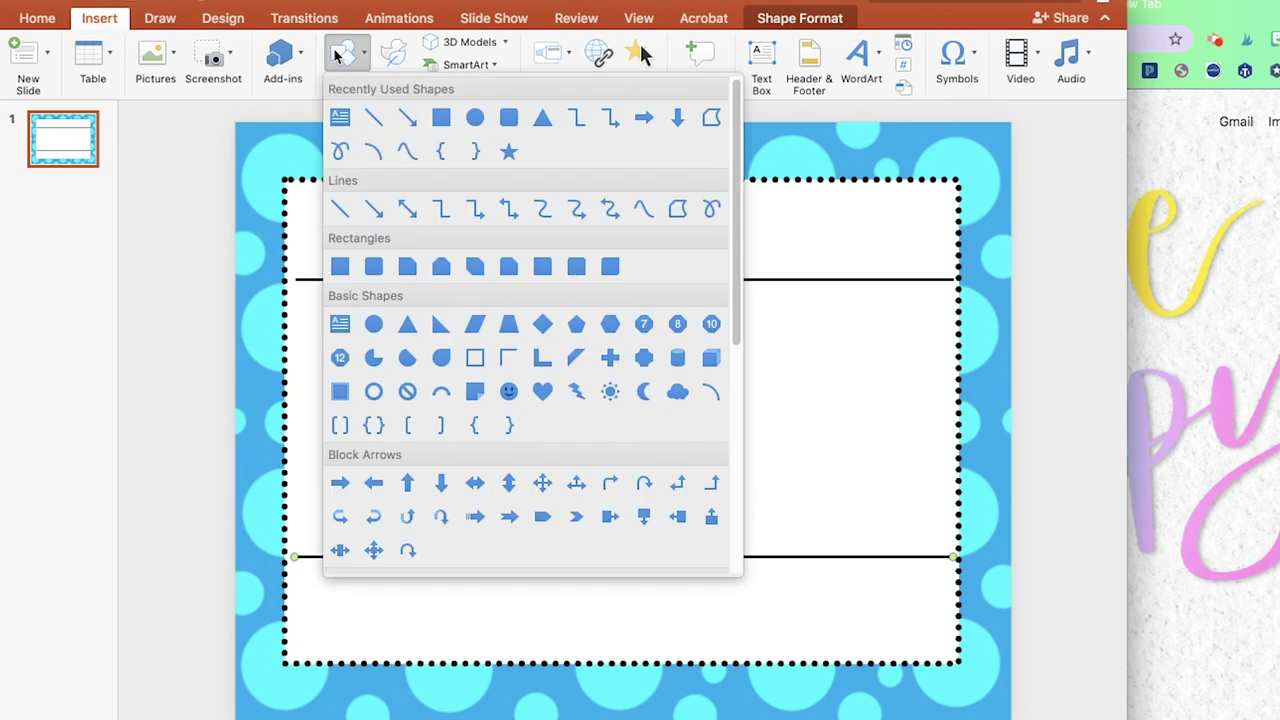
click(337, 118)
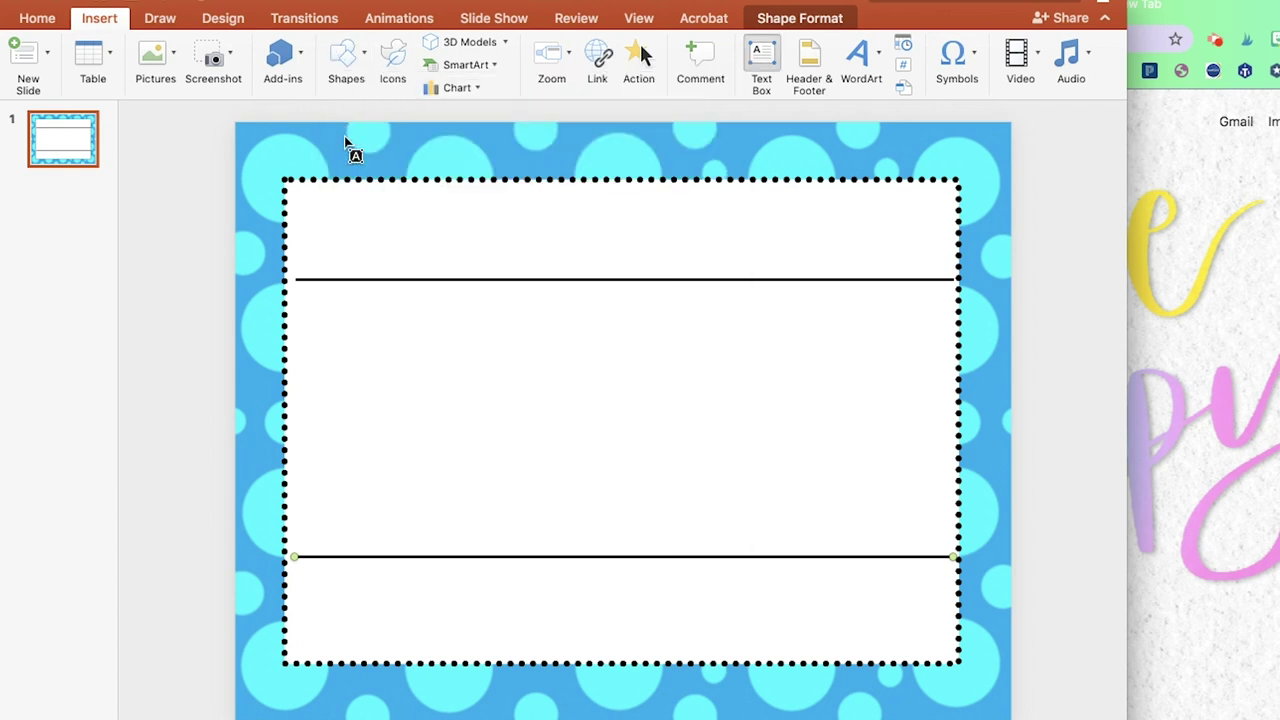
drag(310, 191, 938, 269)
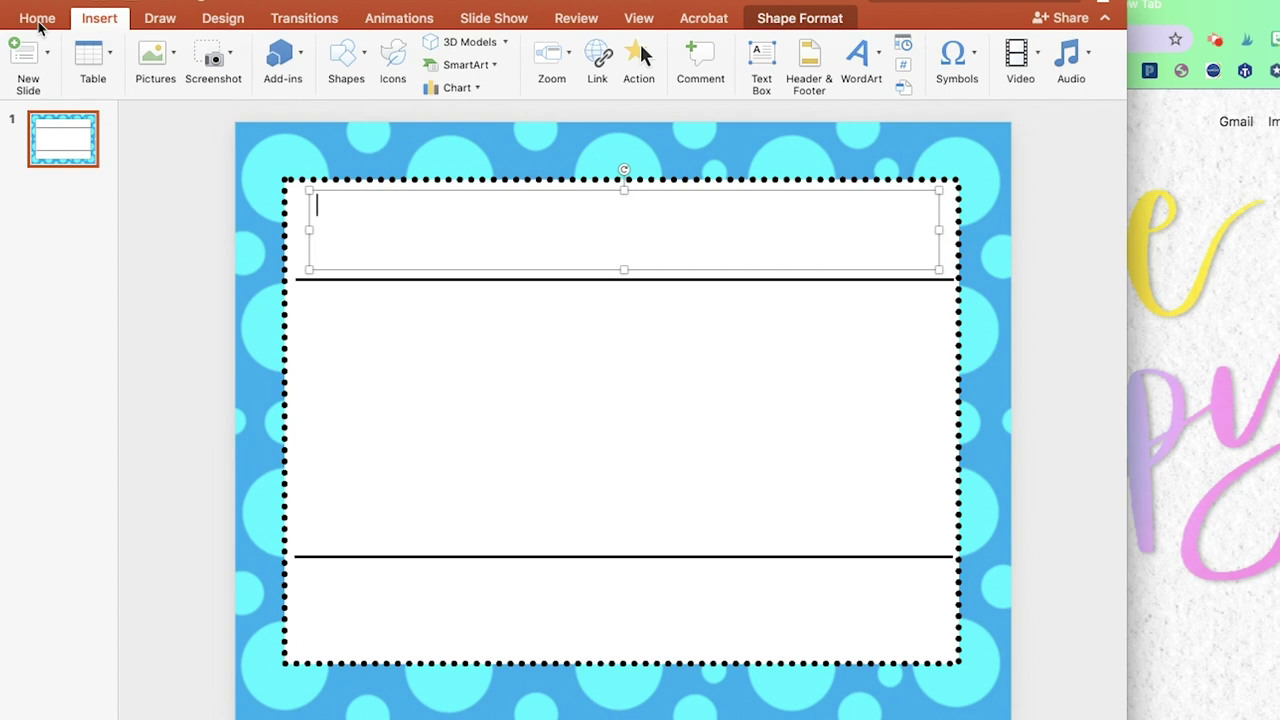
text(Sort the)
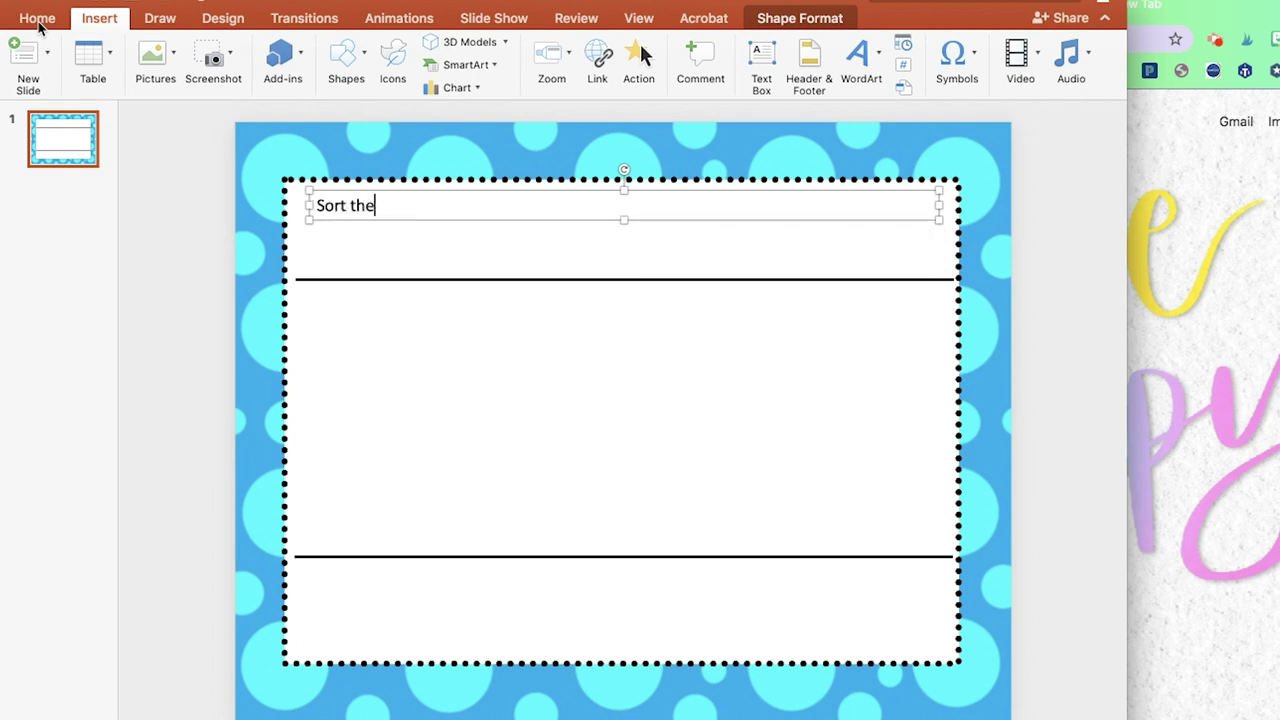
text( Nouns)
Format the title centred, 44 pt, AGSelectiveParticipation font, and bold
drag(425, 205, 309, 205)
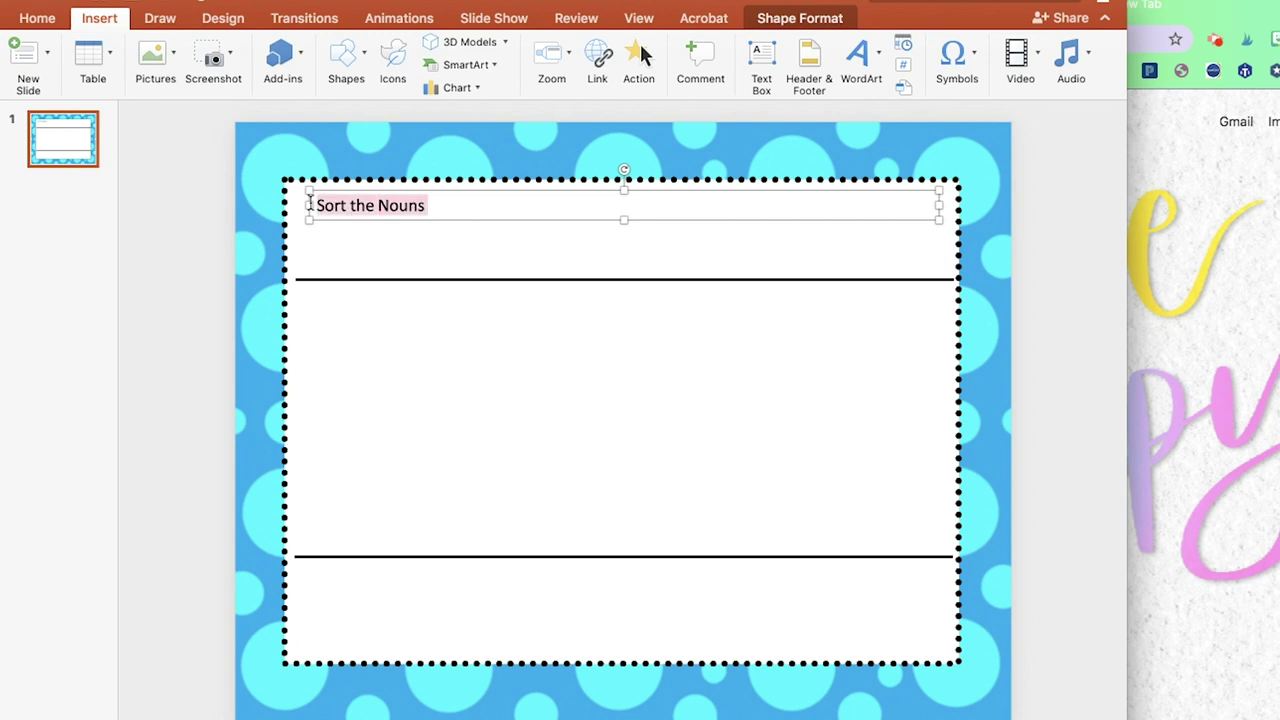
click(37, 20)
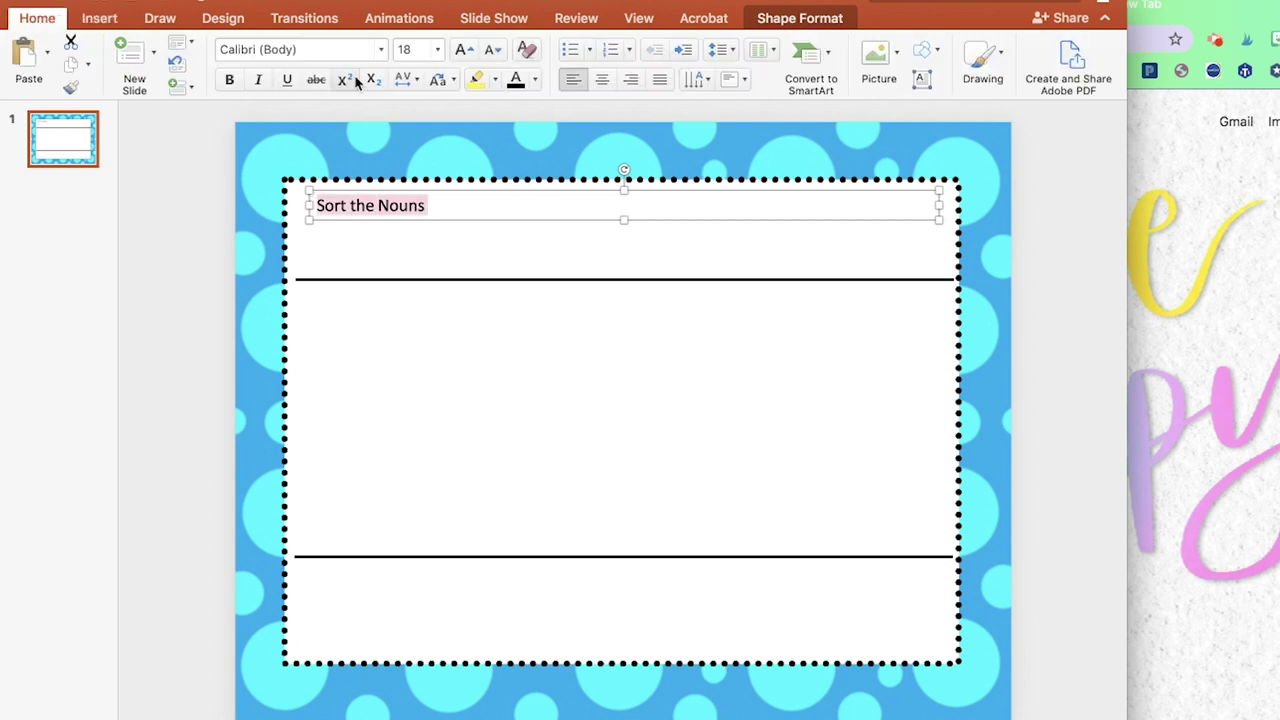
click(601, 86)
click(437, 49)
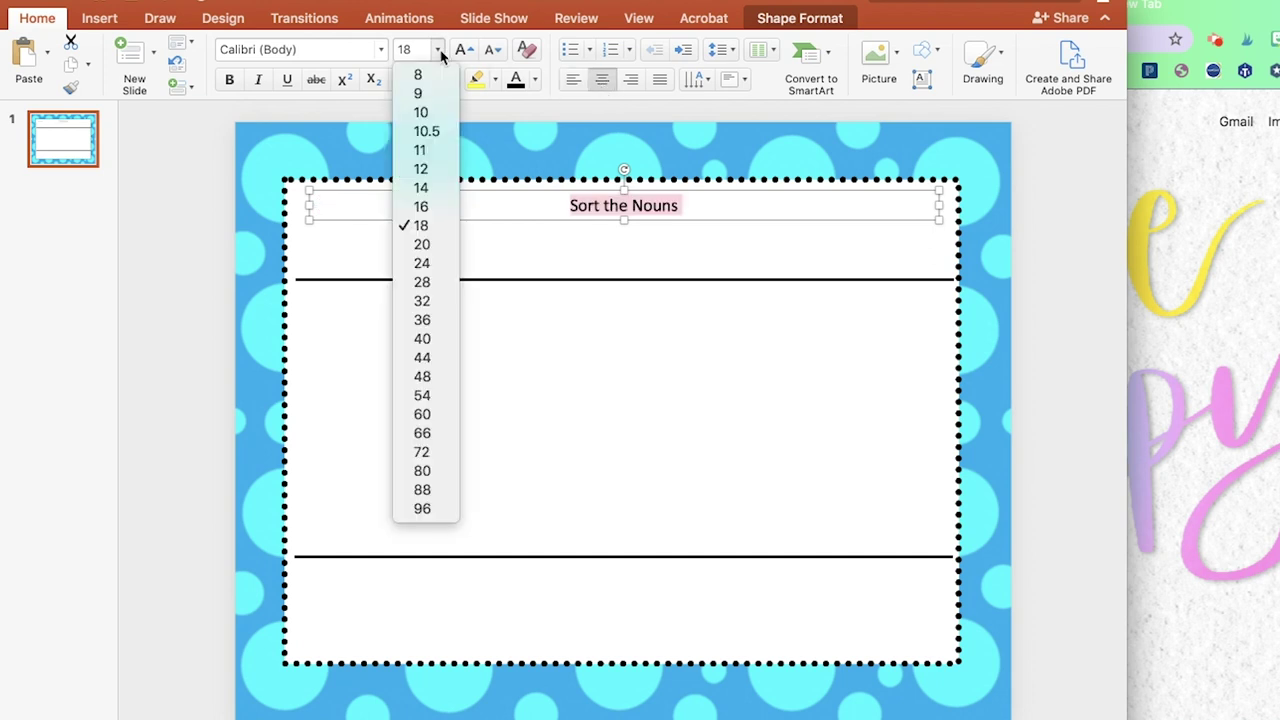
click(417, 358)
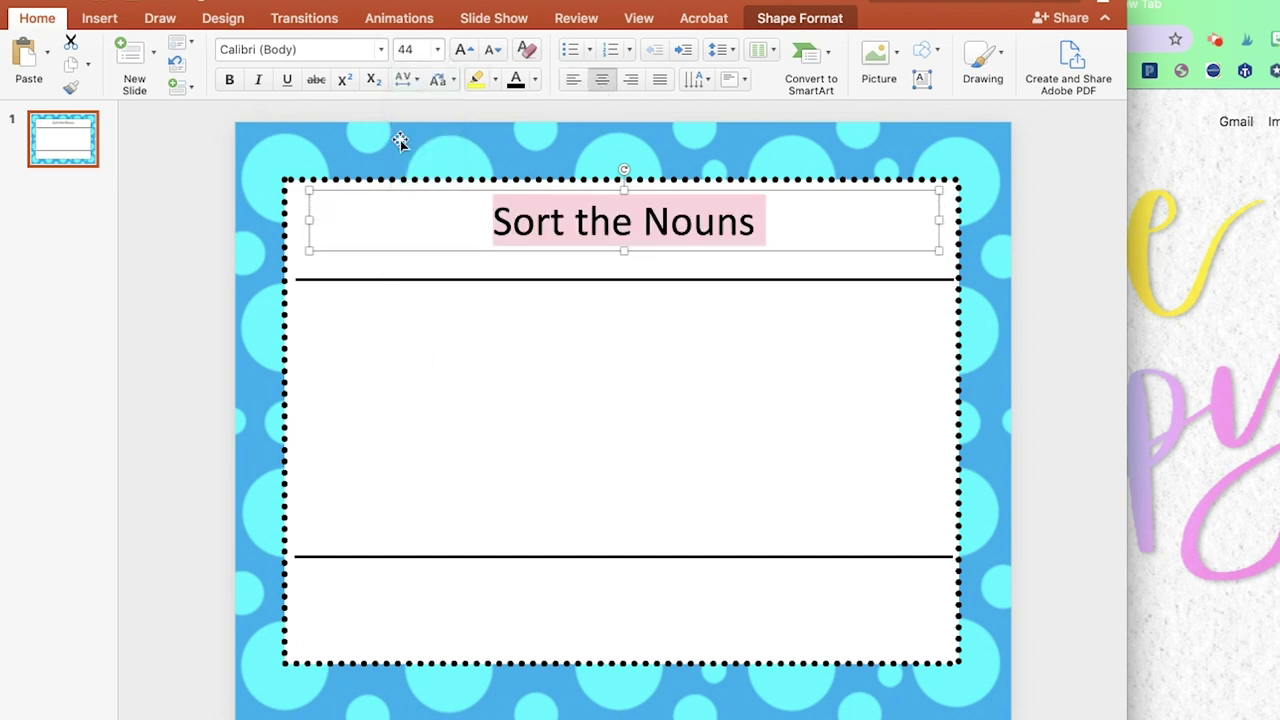
click(380, 50)
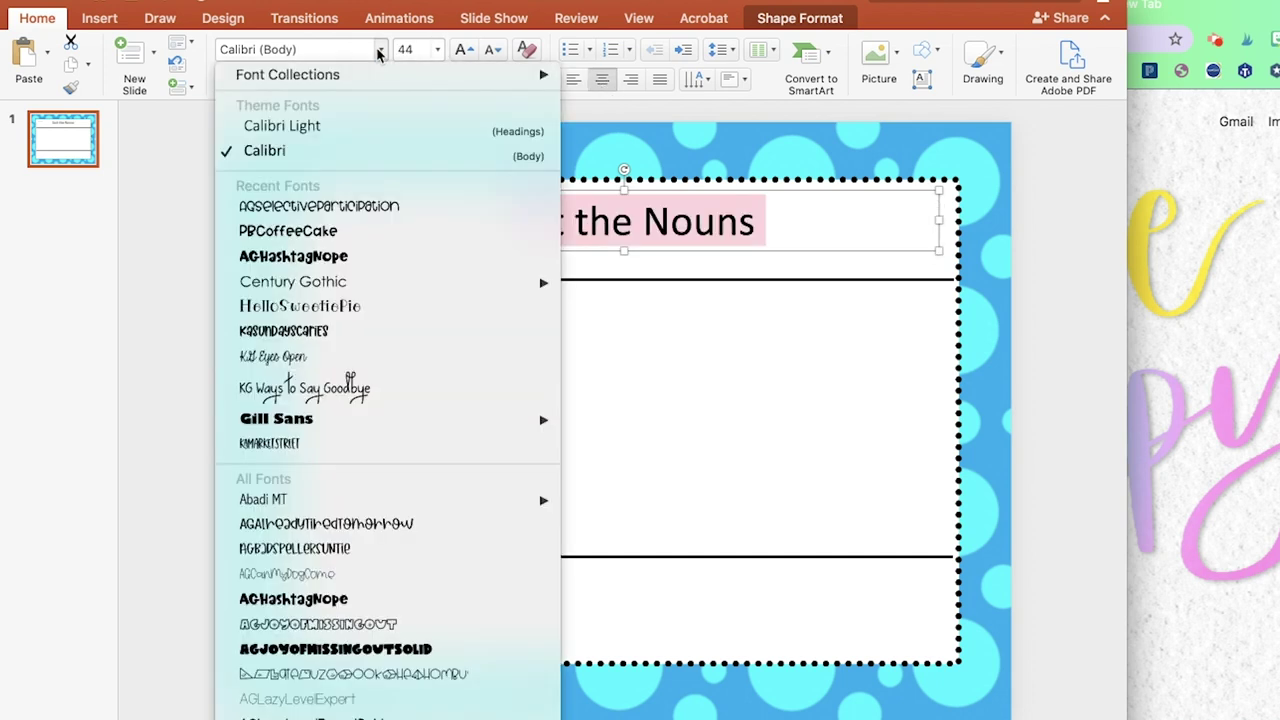
click(362, 207)
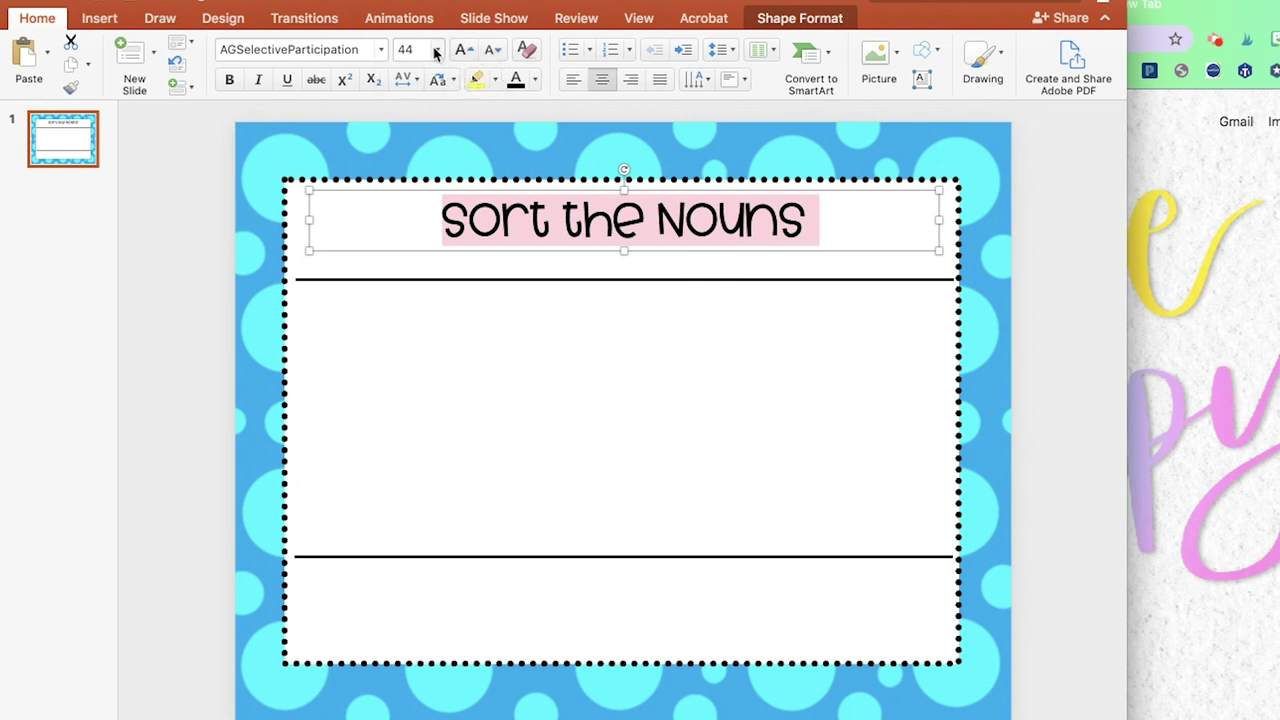
click(229, 80)
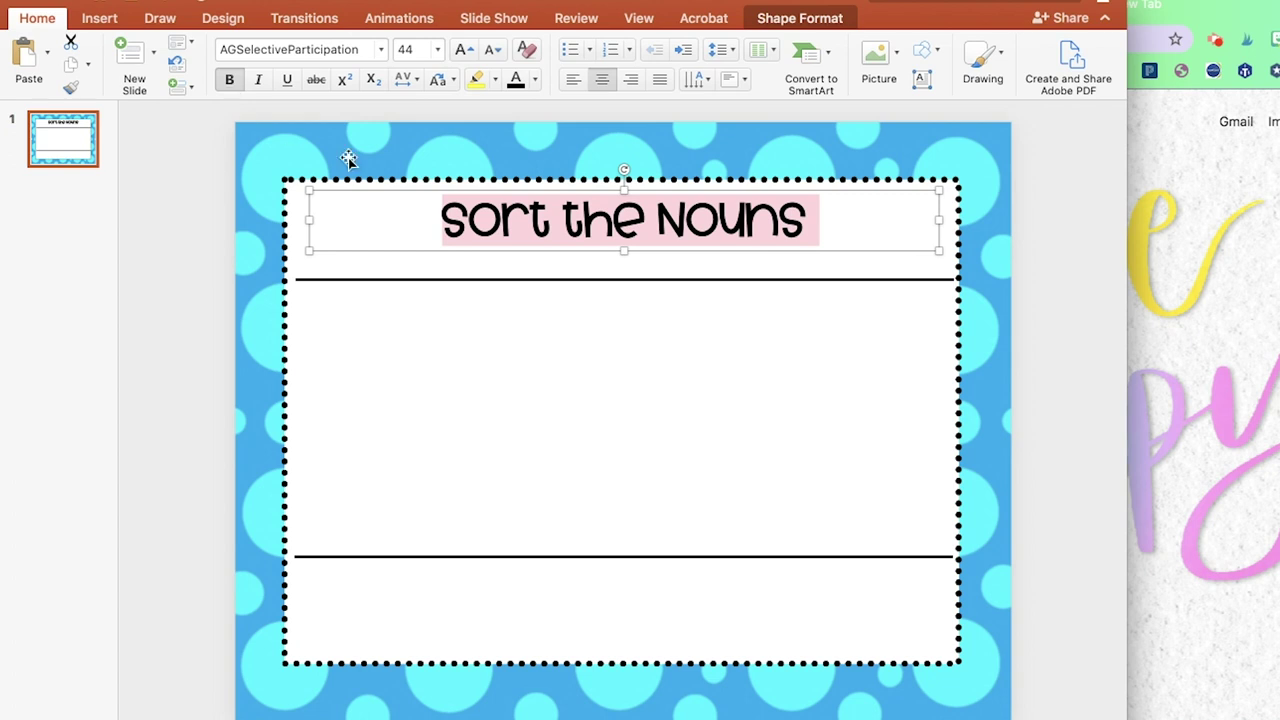
Insert a 3-column, 1-row table and move it just below the title line
click(549, 371)
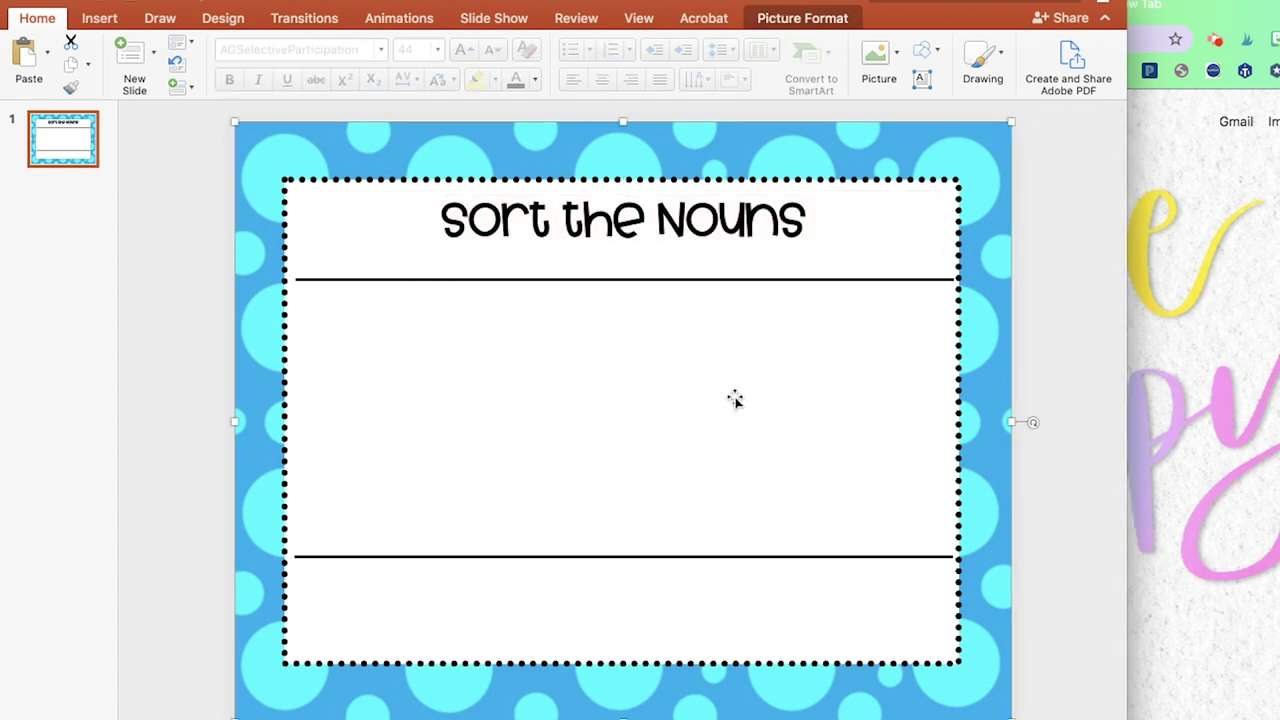
click(100, 19)
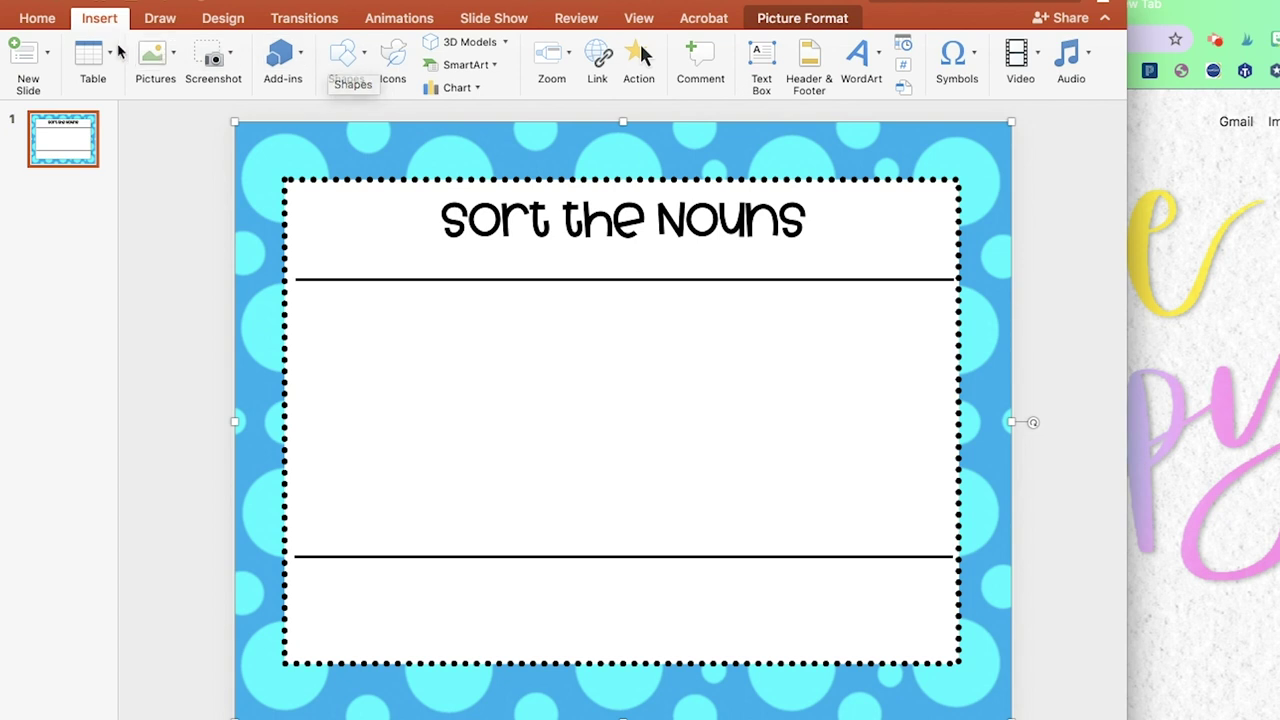
click(95, 54)
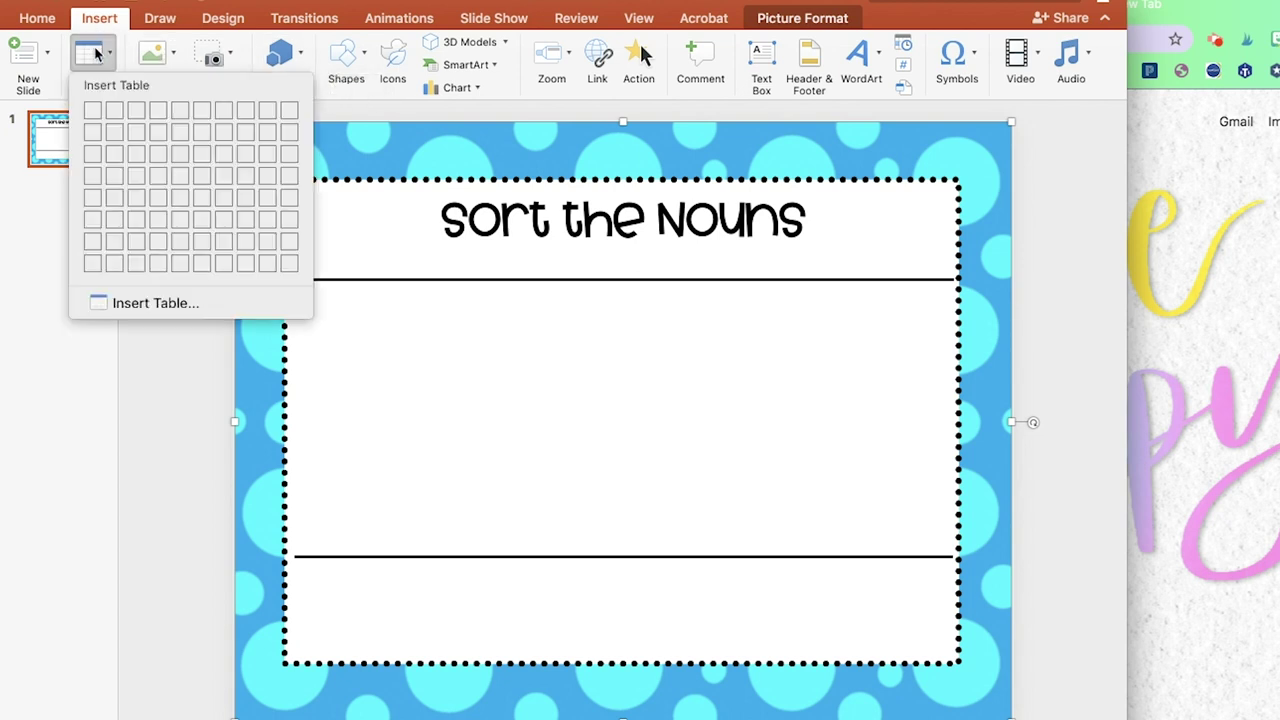
click(132, 116)
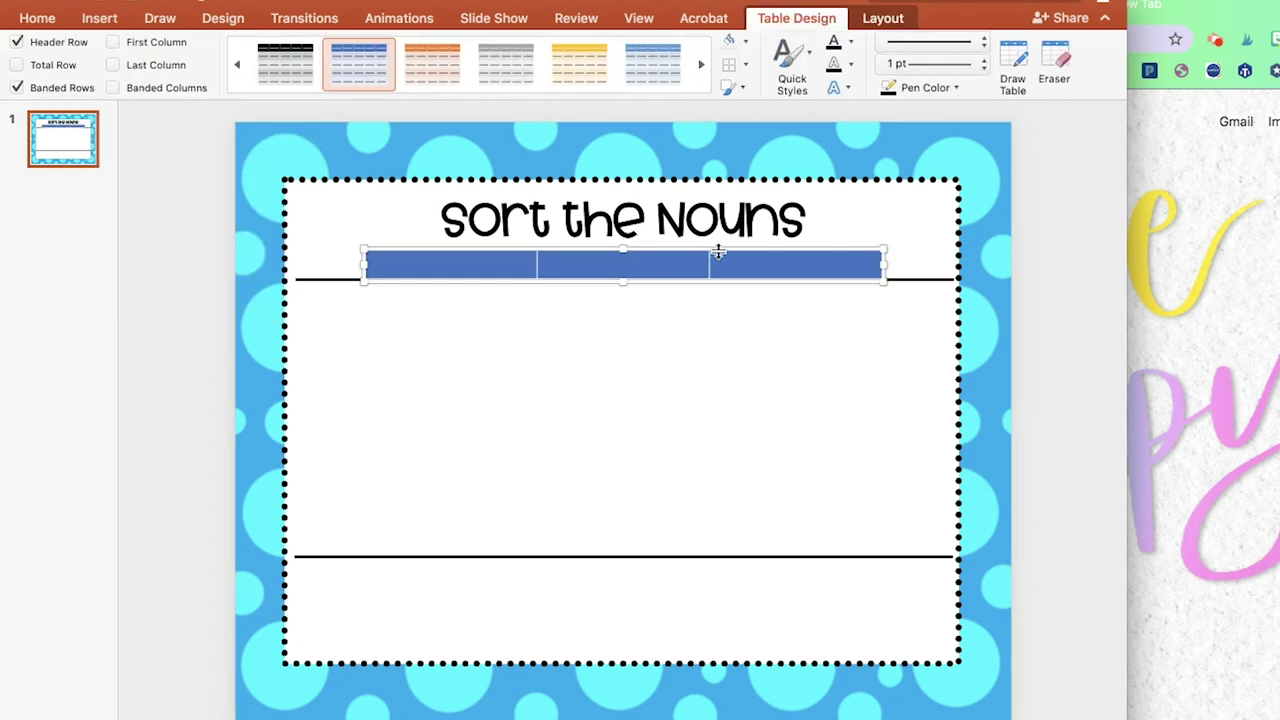
drag(728, 258, 716, 305)
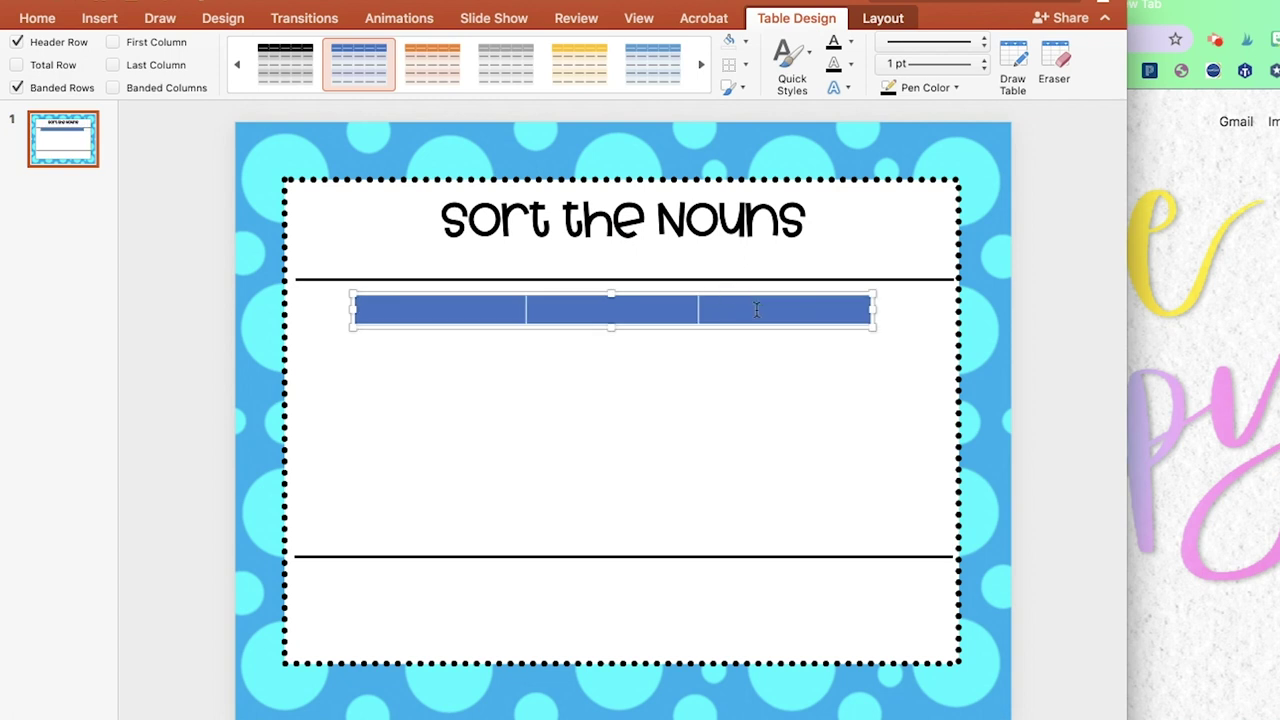
Shade the three table cells white and add inside borders between them
drag(757, 310, 499, 300)
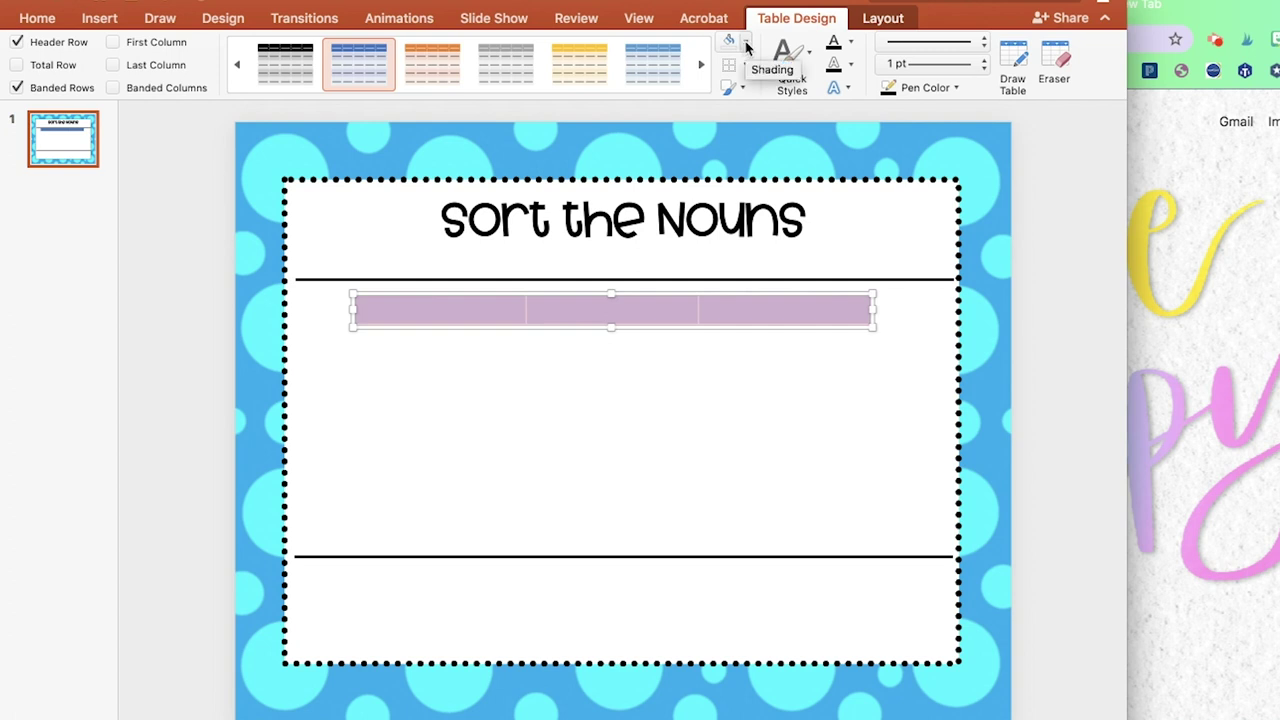
click(746, 48)
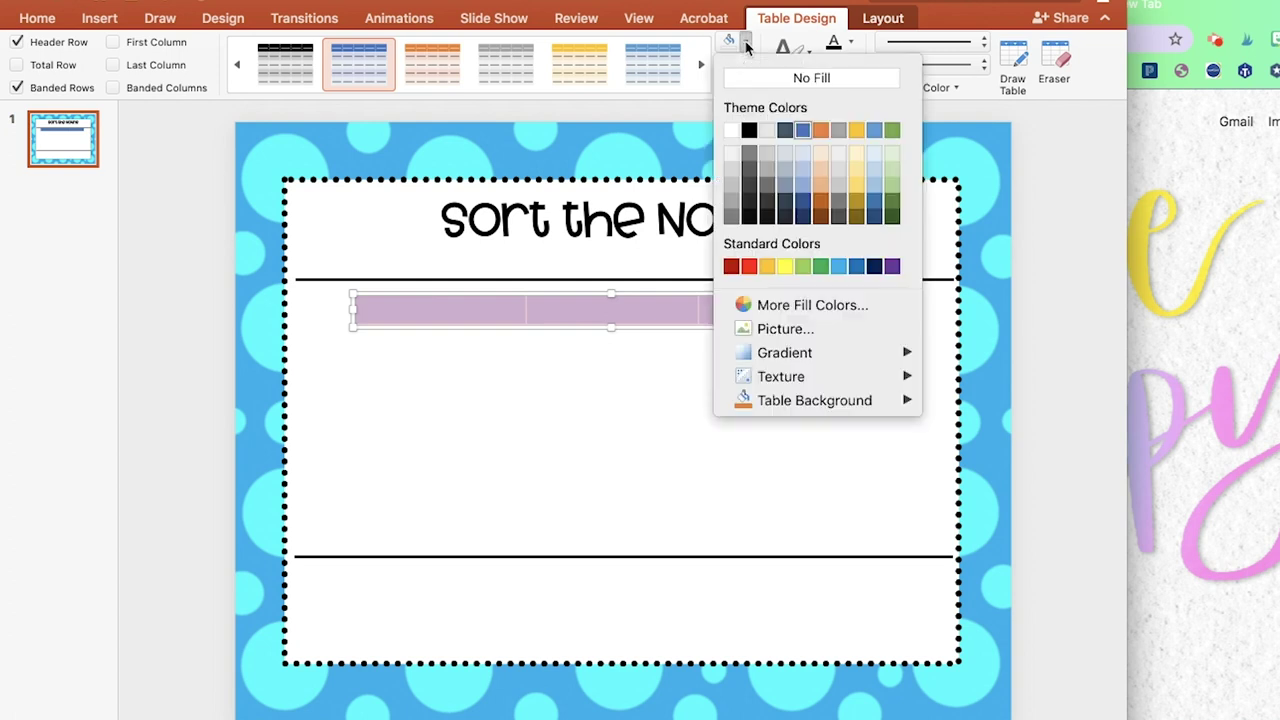
click(731, 132)
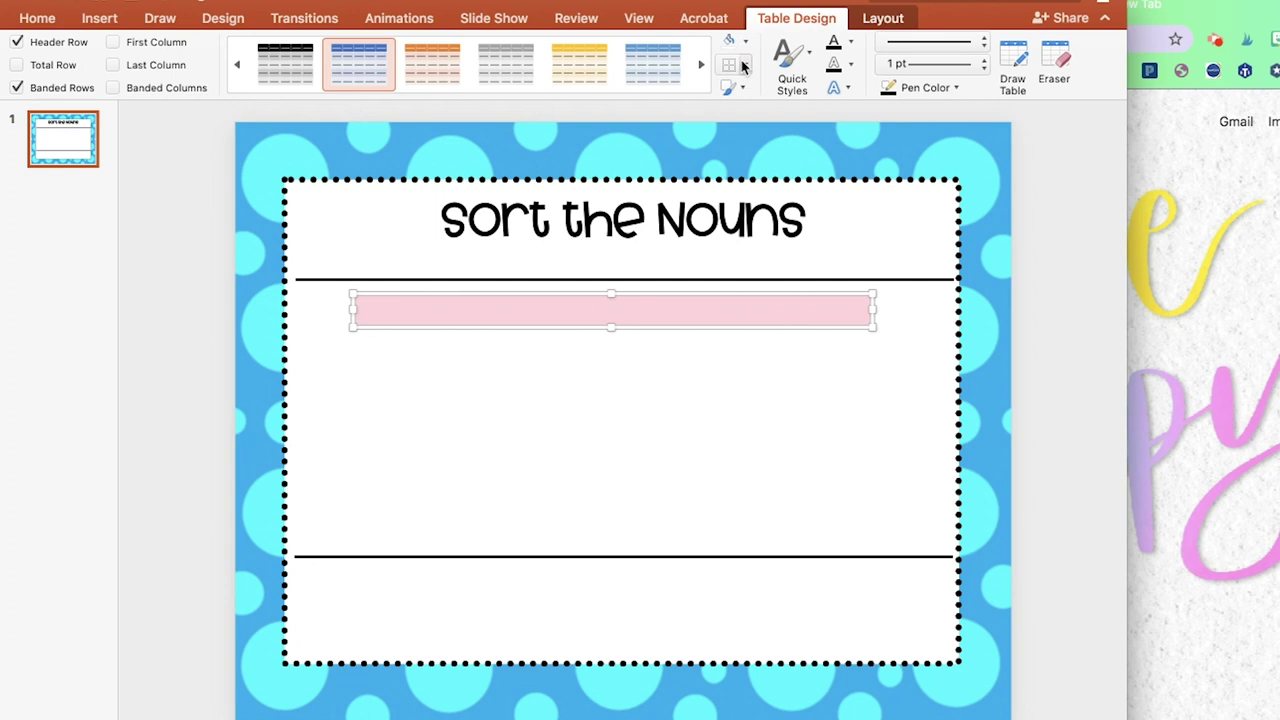
click(743, 66)
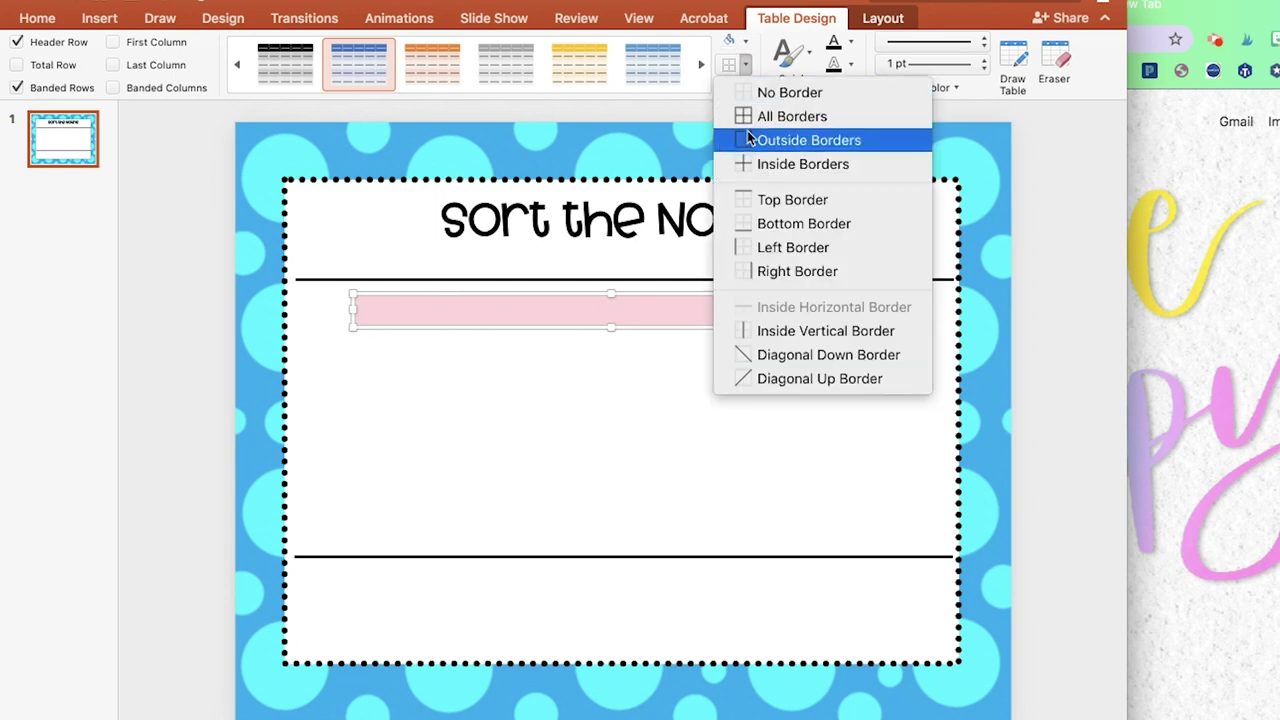
click(747, 163)
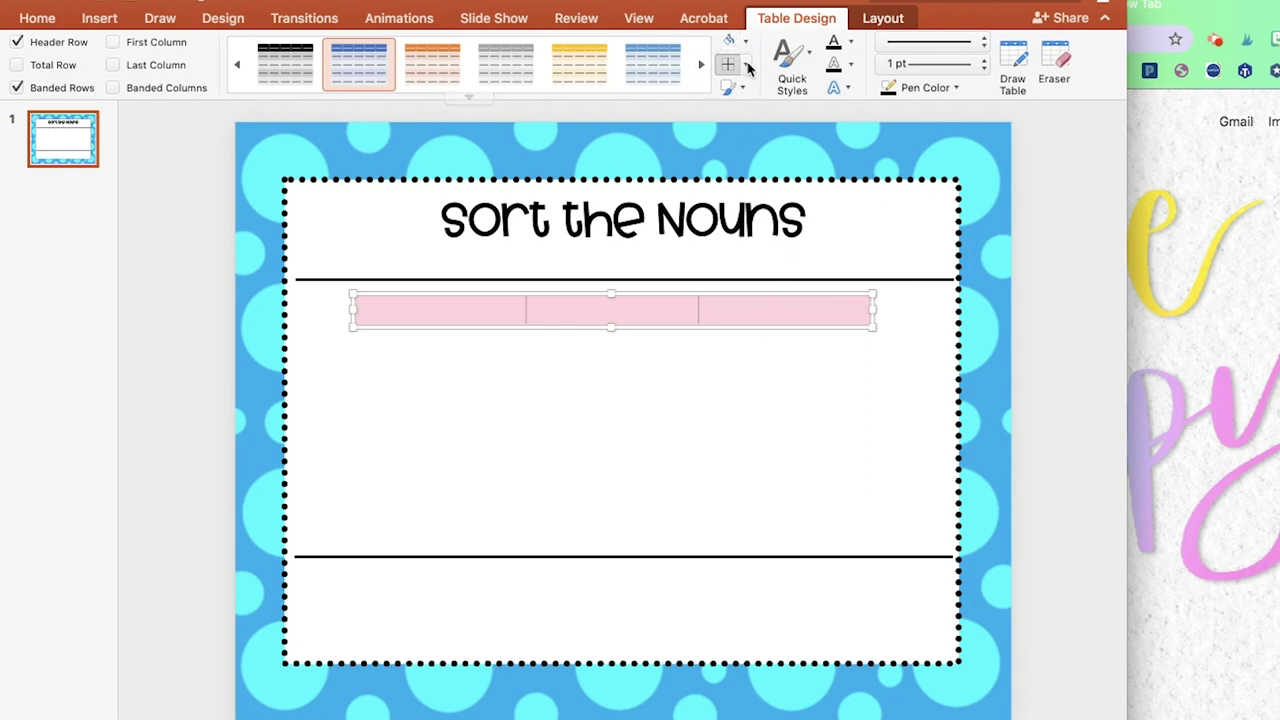
click(746, 403)
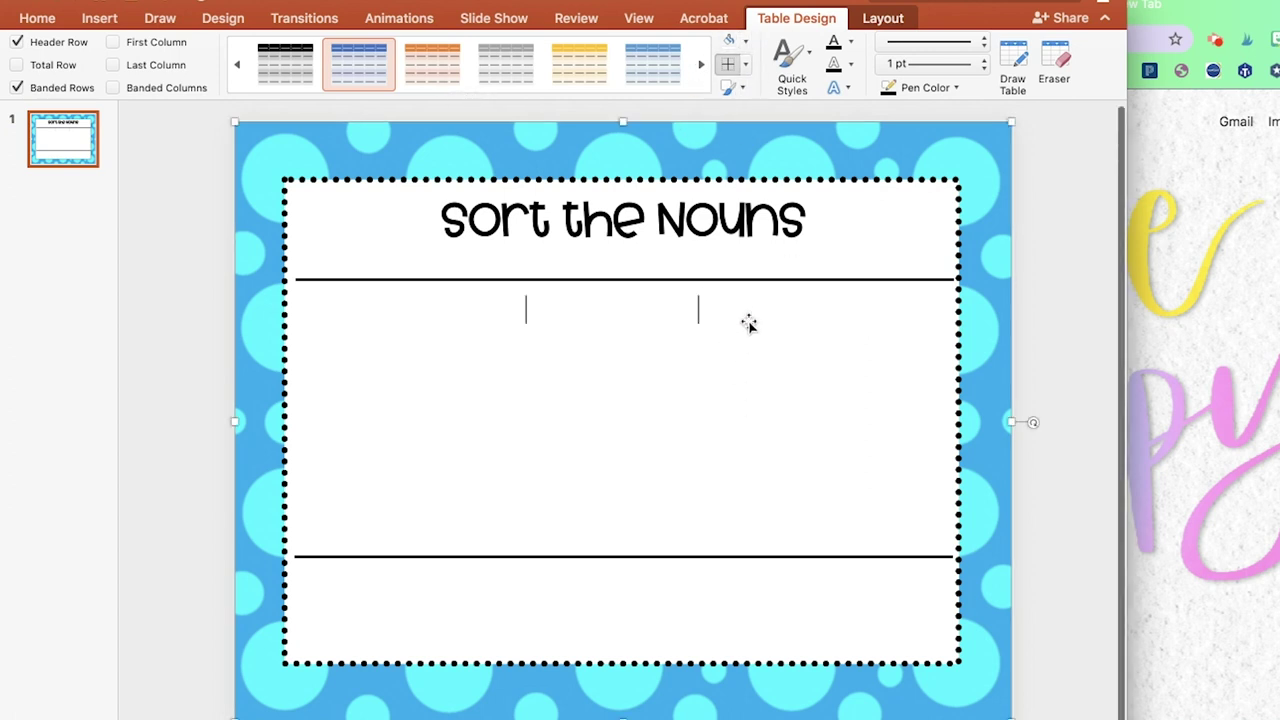
Review the table's fill and line settings in Format Shape, then close the pane
drag(751, 300, 508, 291)
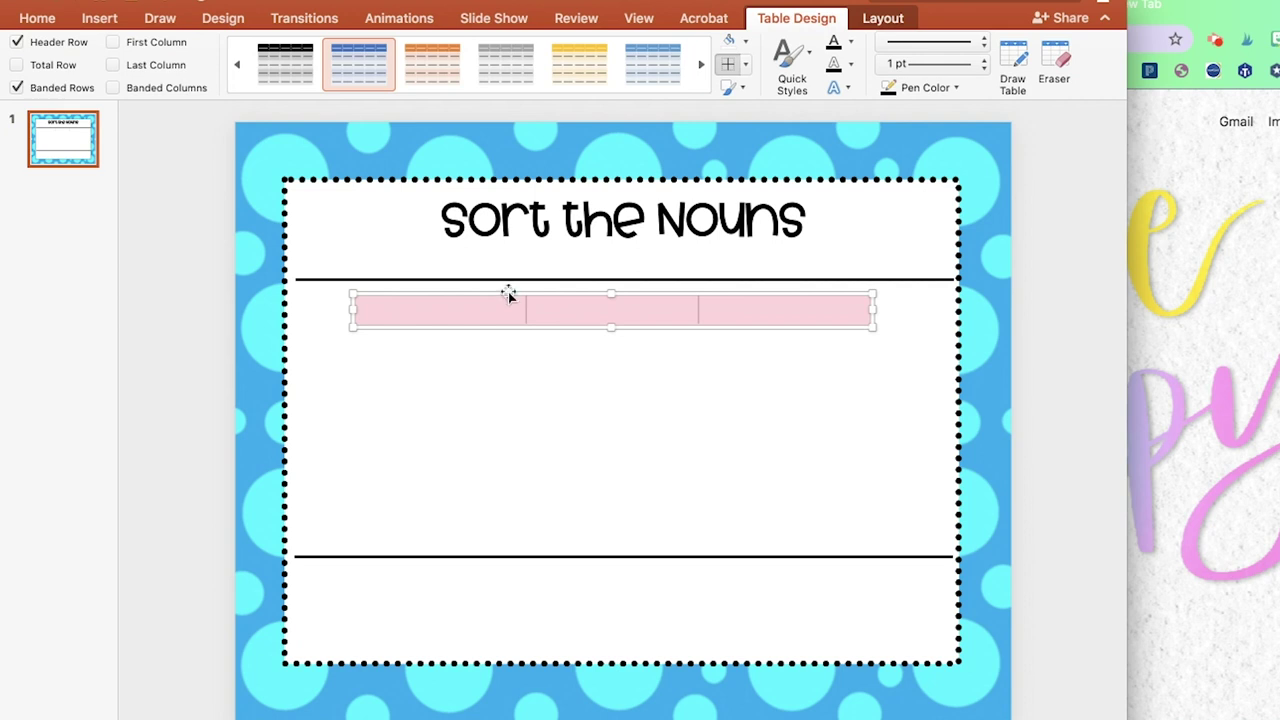
right_click(507, 306)
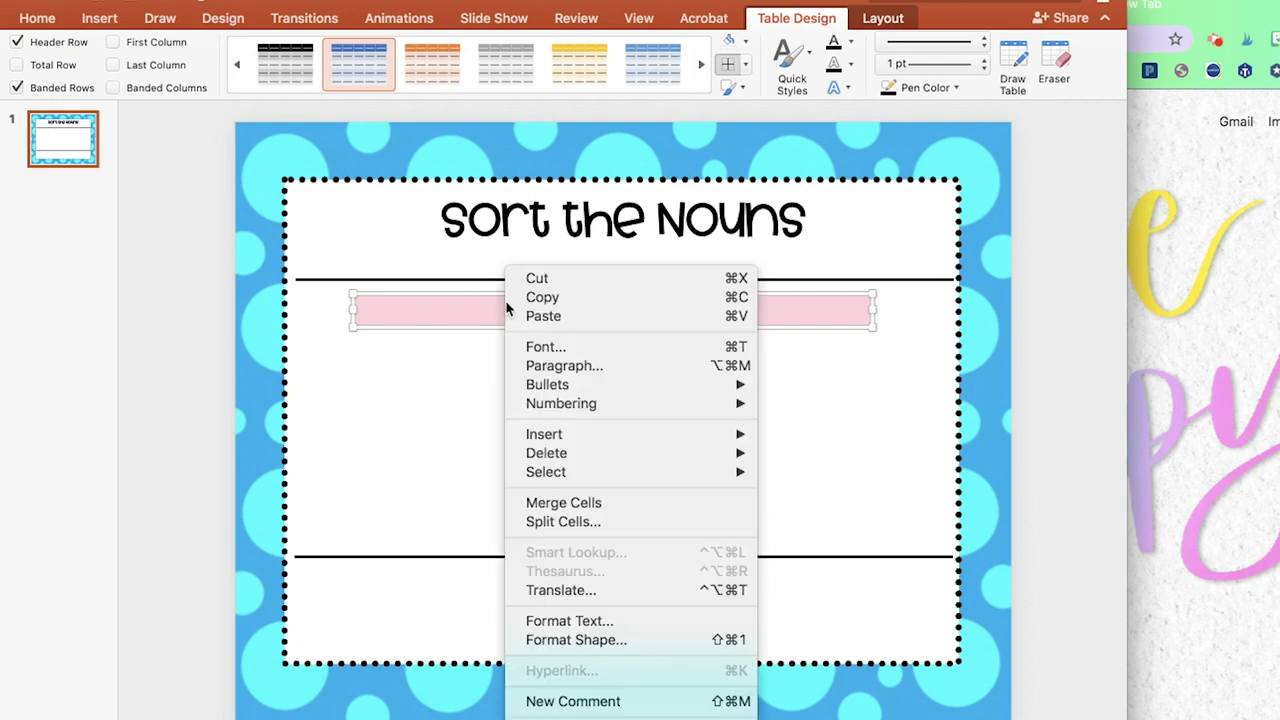
click(553, 641)
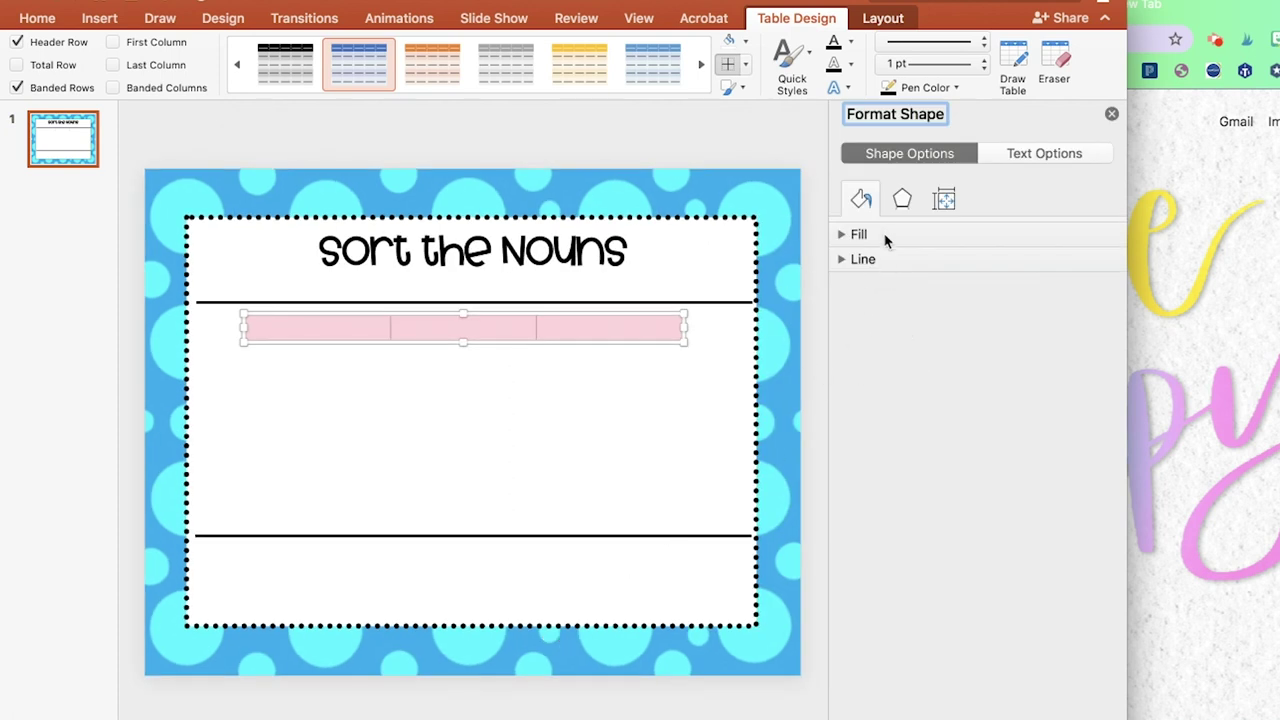
click(849, 237)
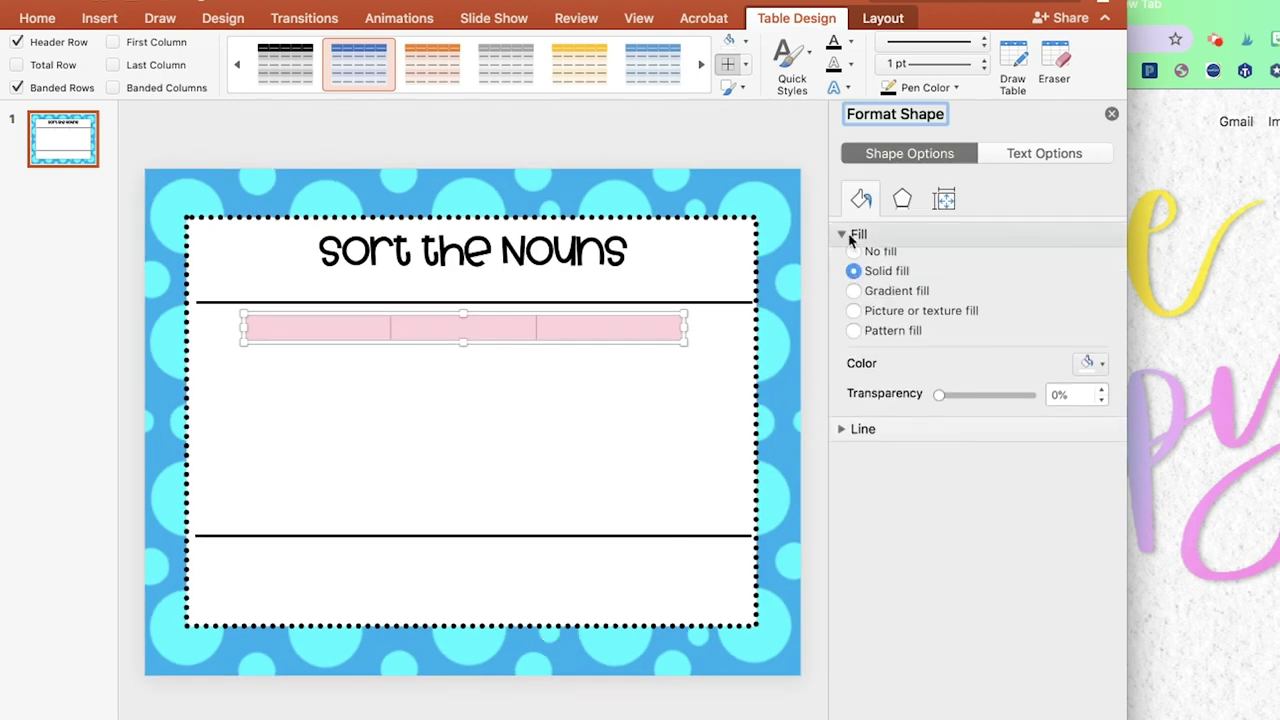
click(838, 442)
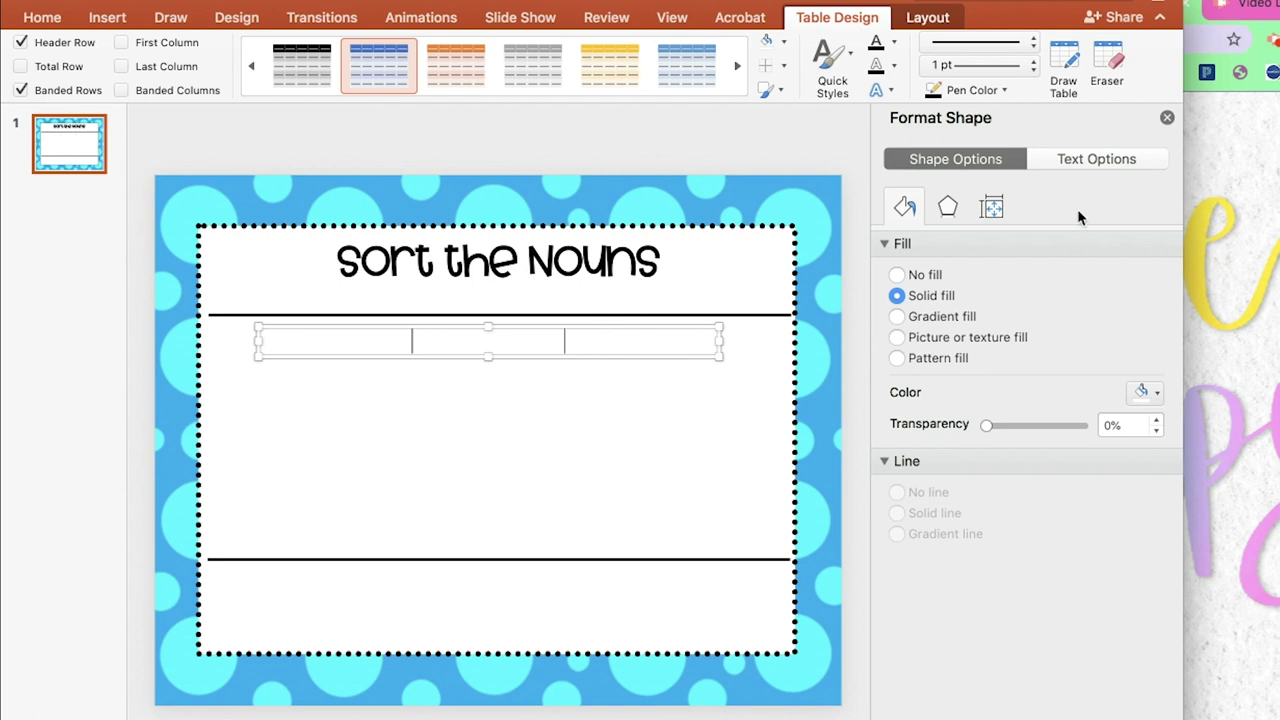
click(1167, 118)
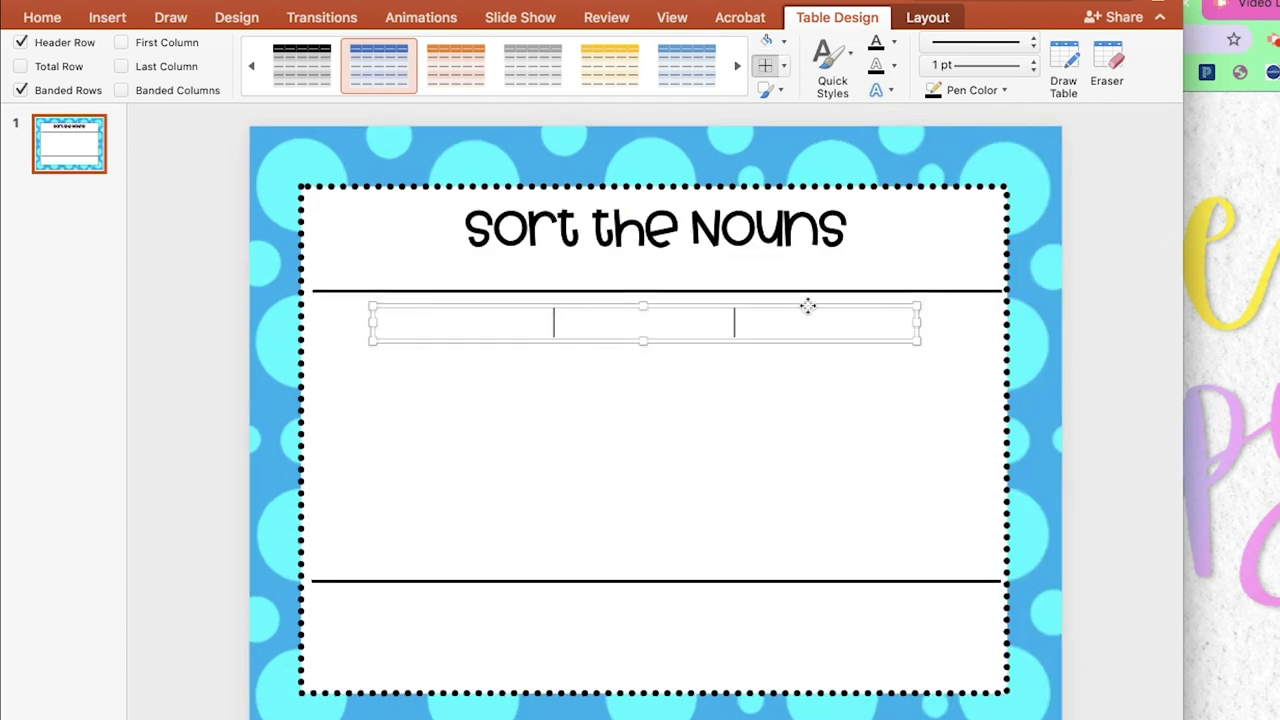
Align the table with the title line's left end and stretch it down to the lower line
drag(808, 308, 748, 289)
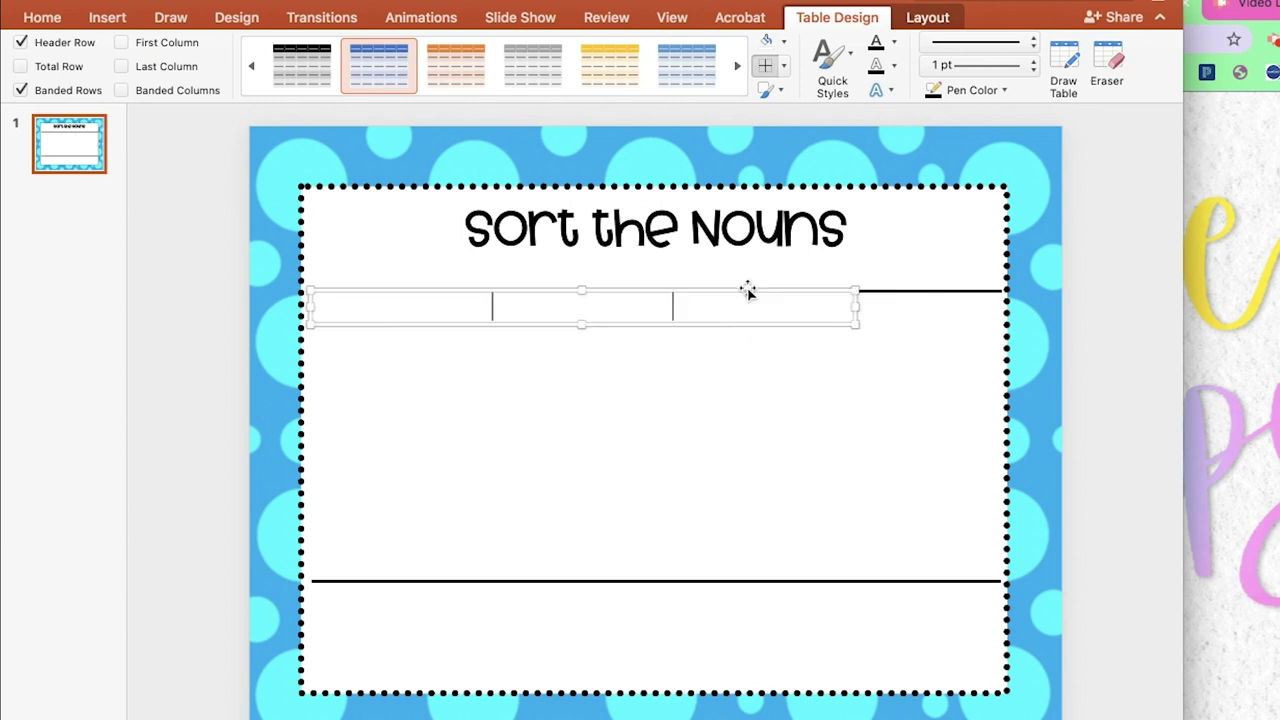
drag(857, 323, 1000, 584)
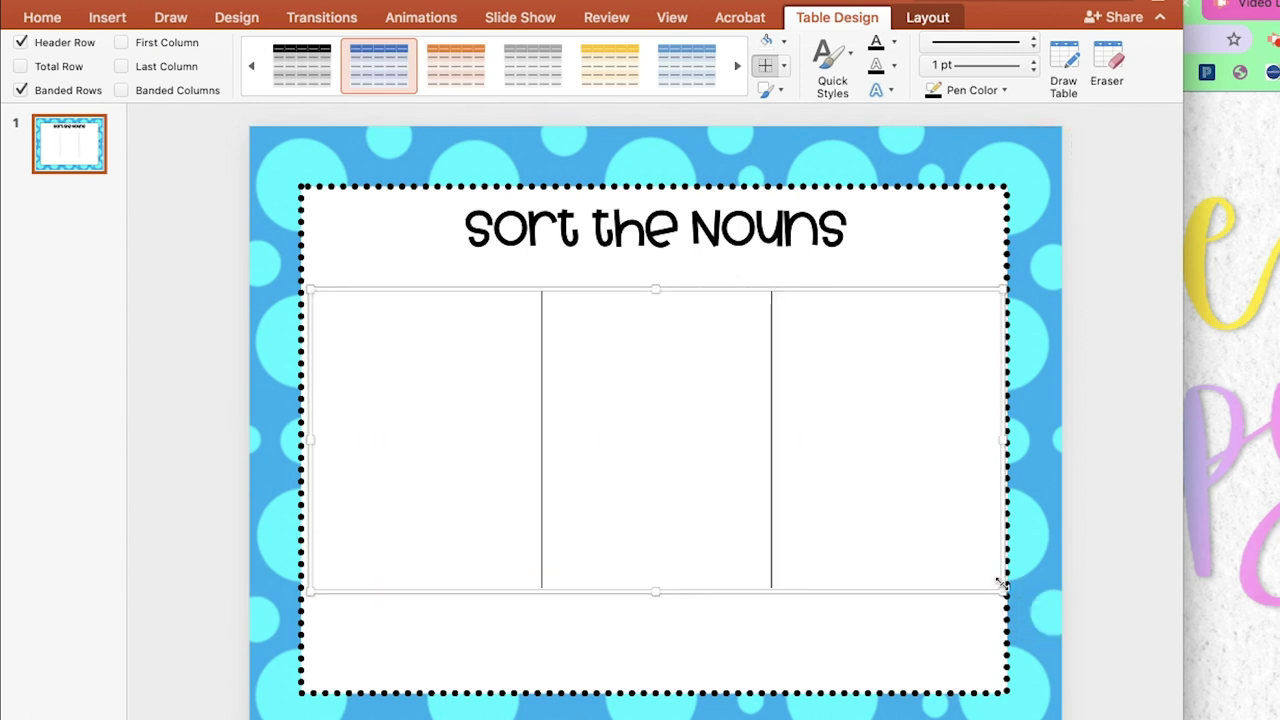
click(886, 634)
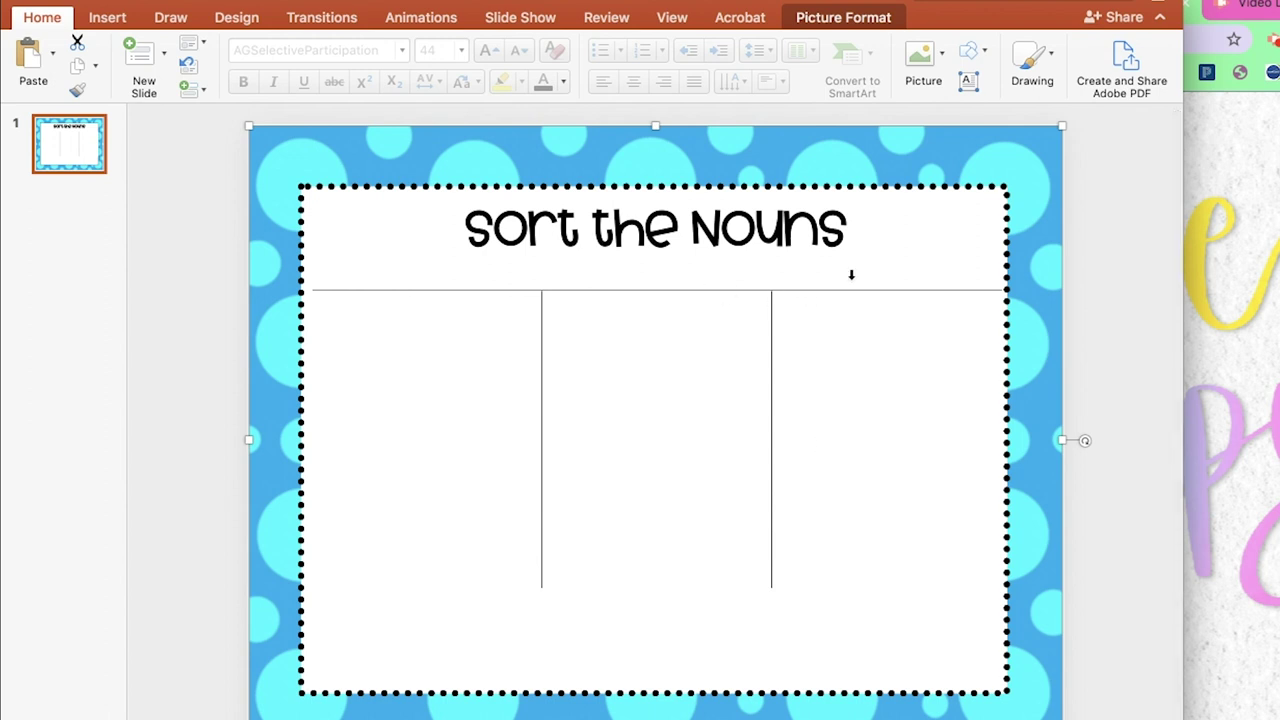
click(793, 234)
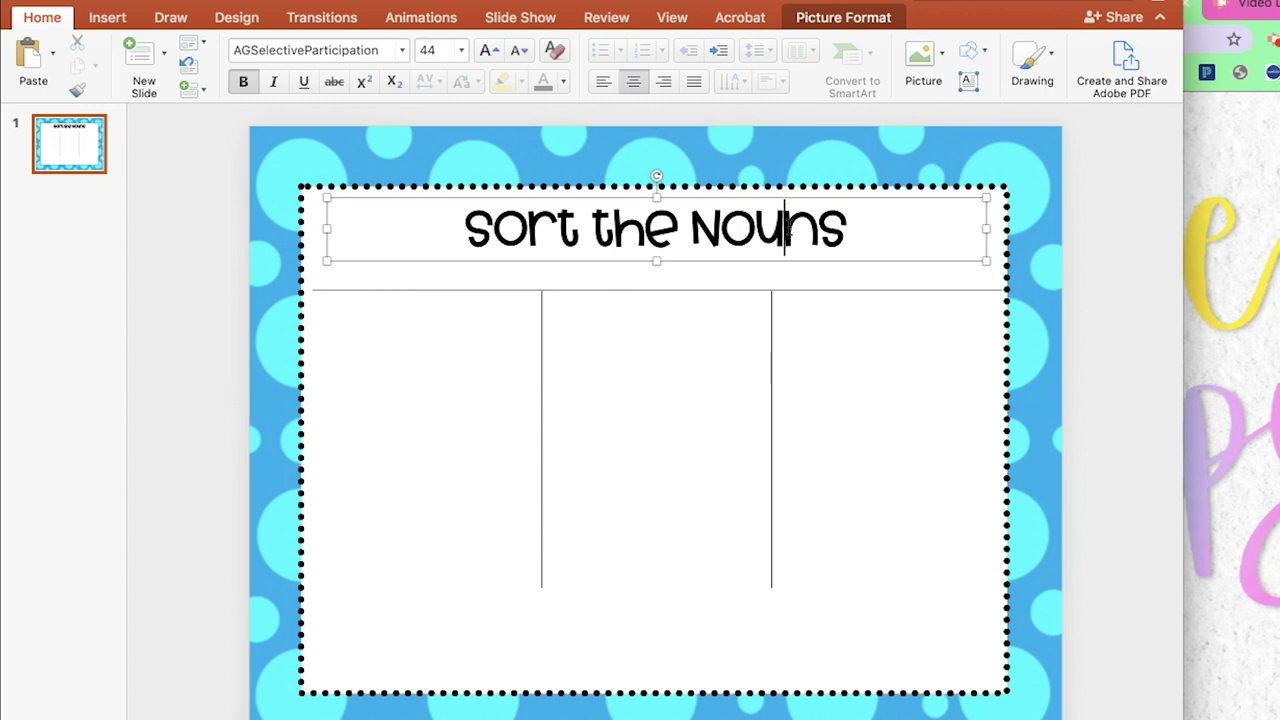
Inspect the object layers via Reorder Objects, then lower the bottom line flush with the table's edge
right_click(793, 205)
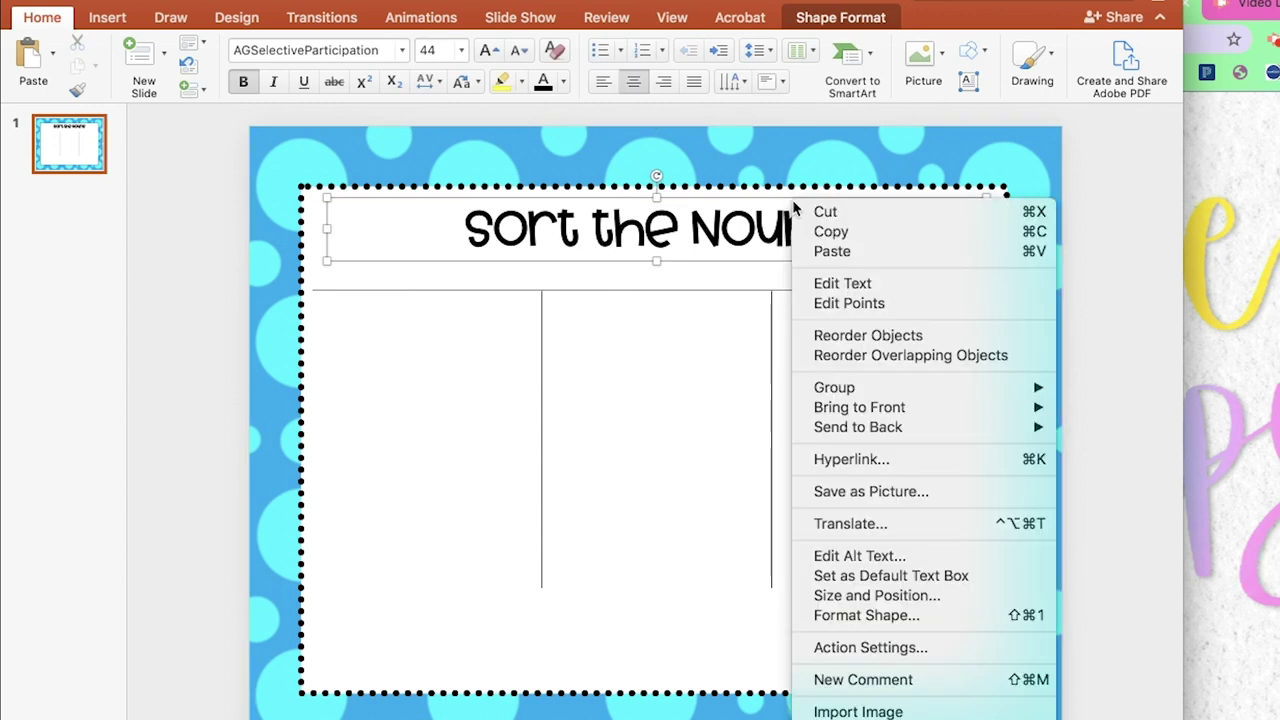
click(811, 336)
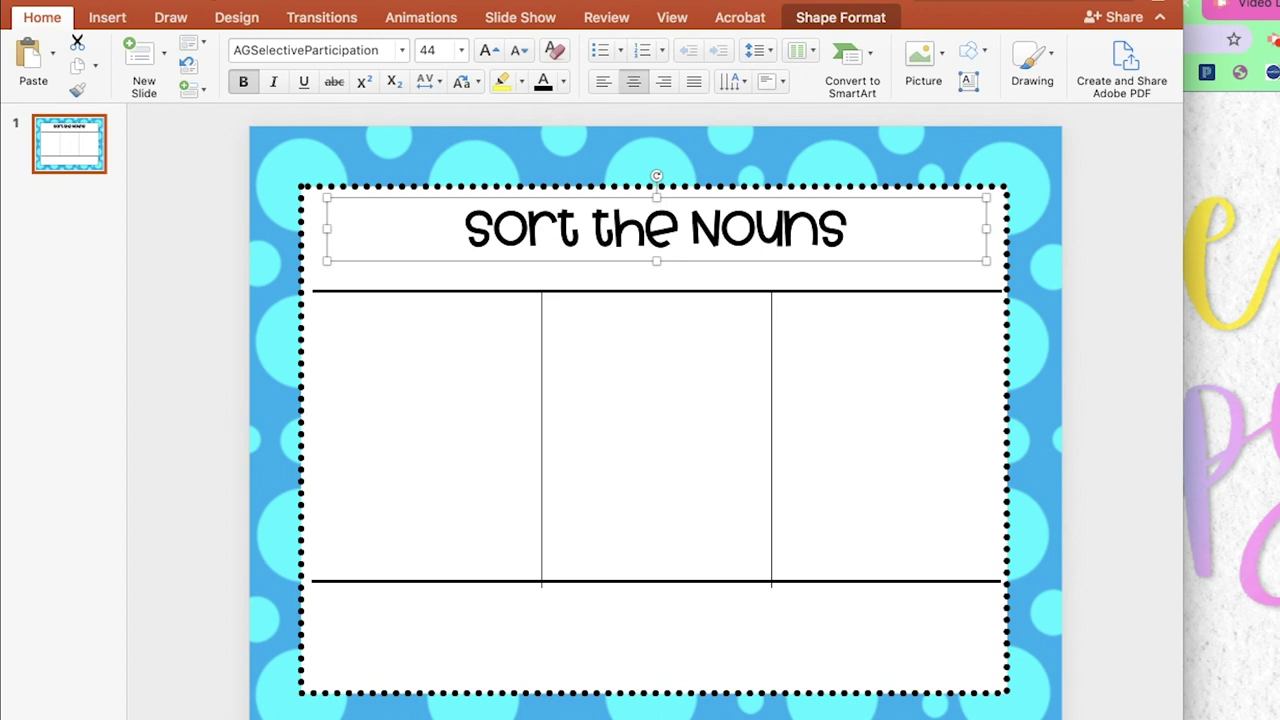
click(977, 337)
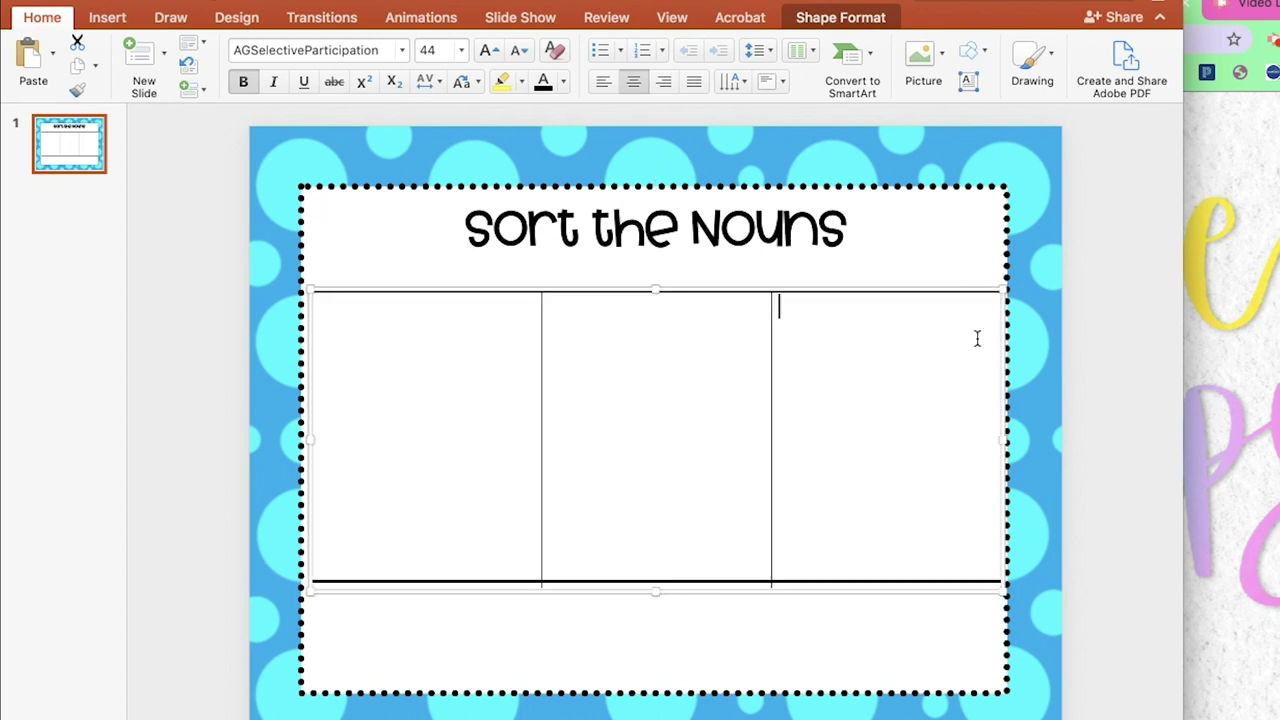
click(1057, 354)
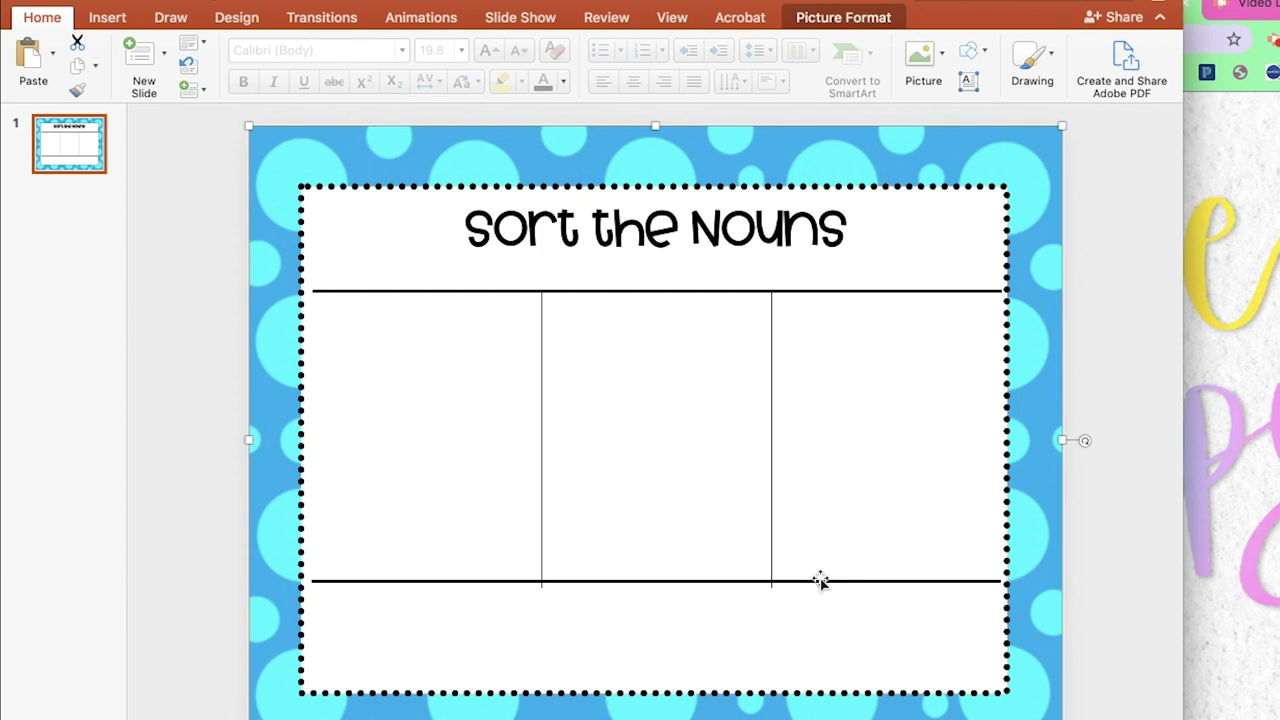
drag(817, 580, 819, 587)
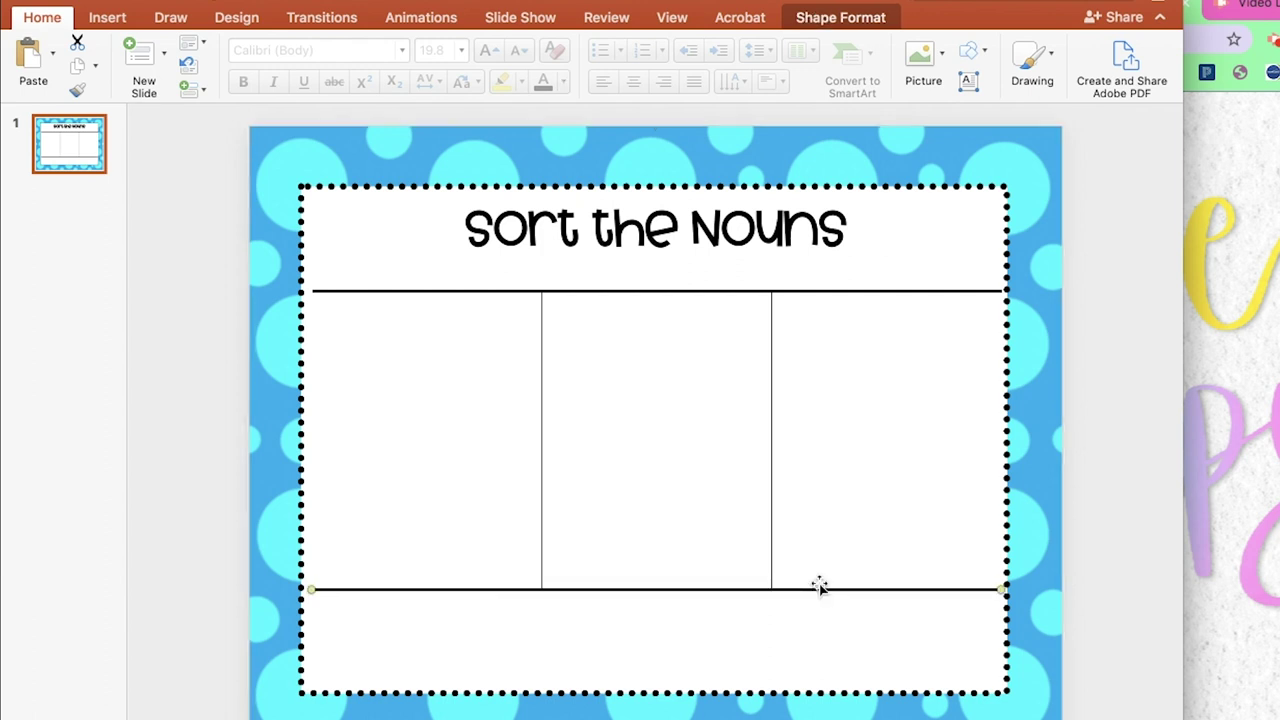
click(412, 305)
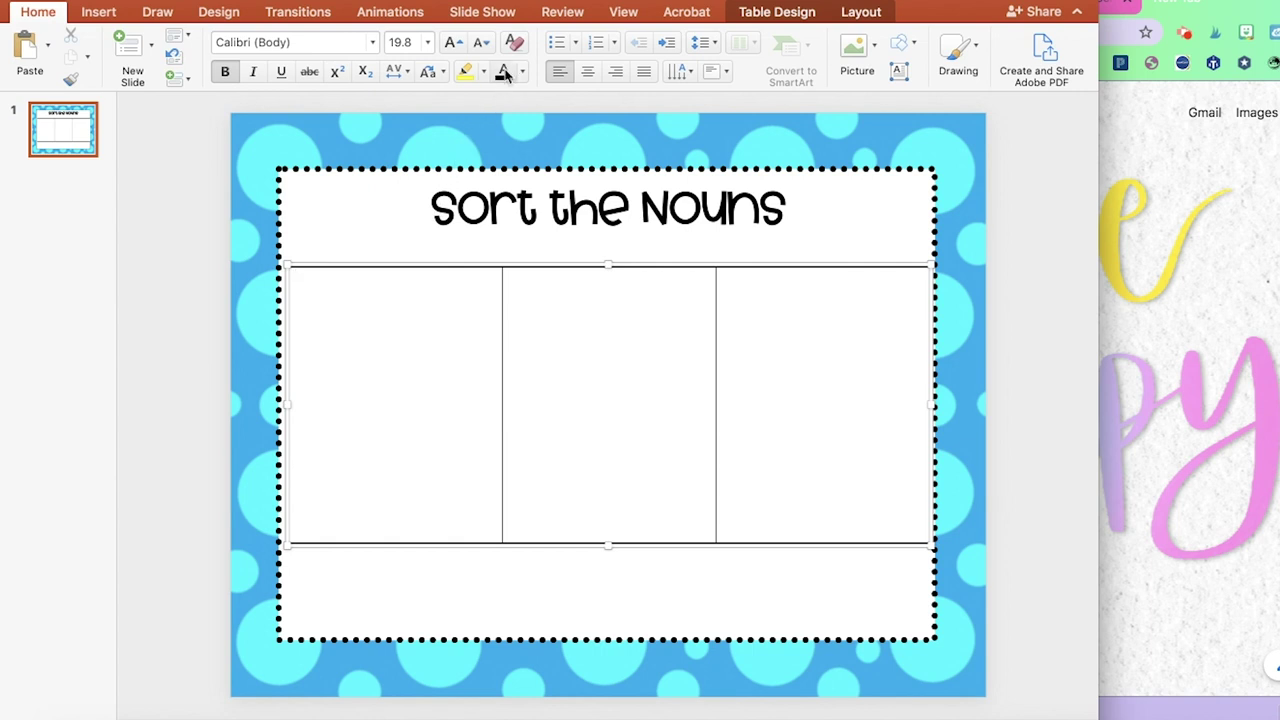
Head the columns Person, Place, Thing in black, centred AGHashtagNope at 24 pt
text(Person)
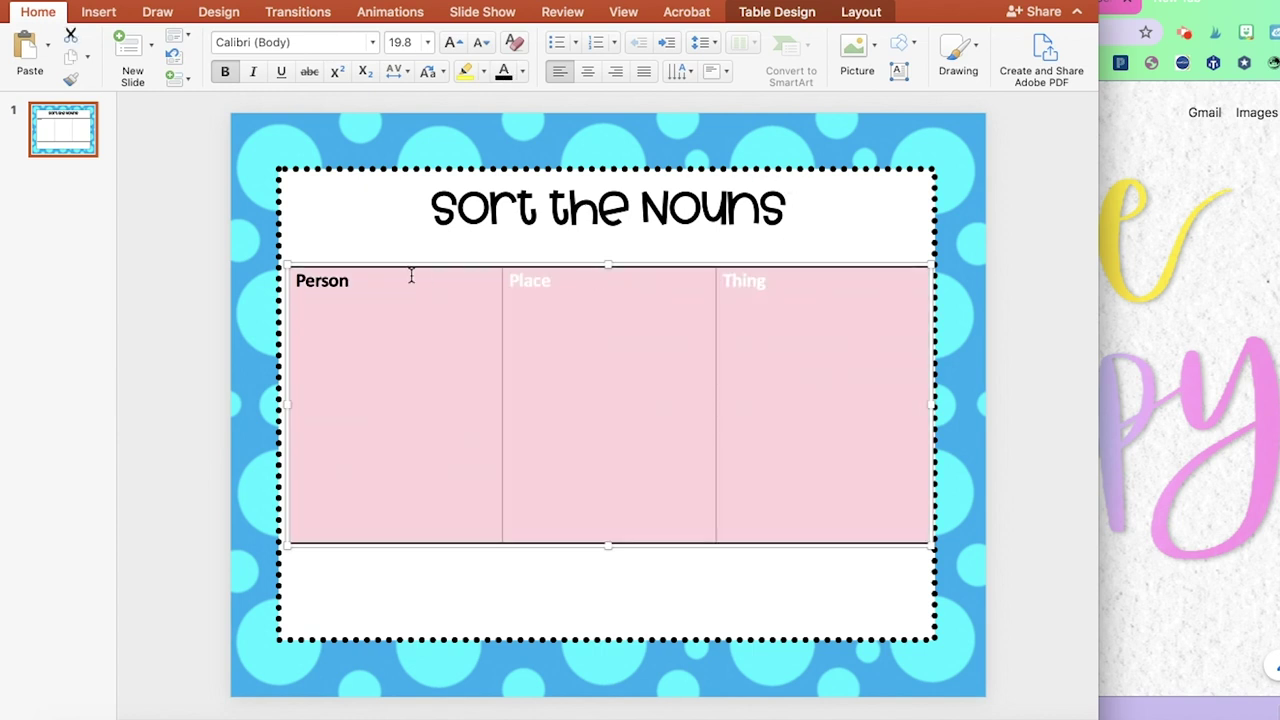
click(504, 76)
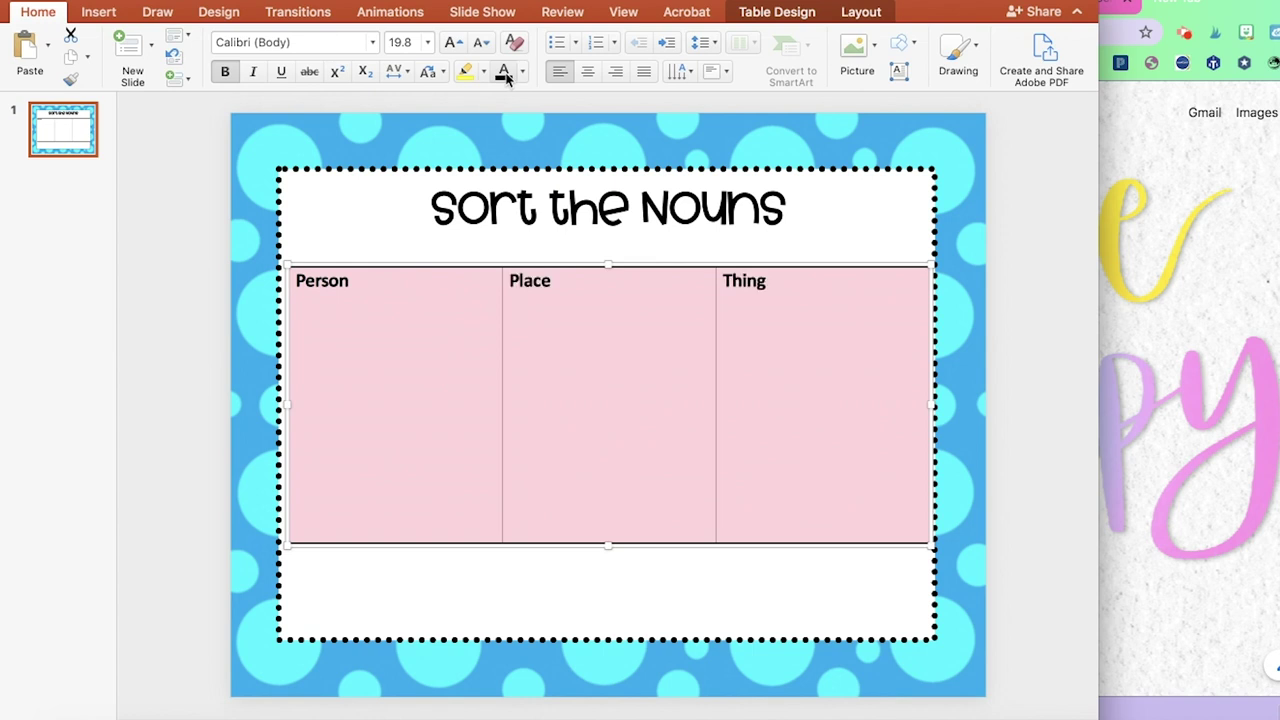
click(588, 73)
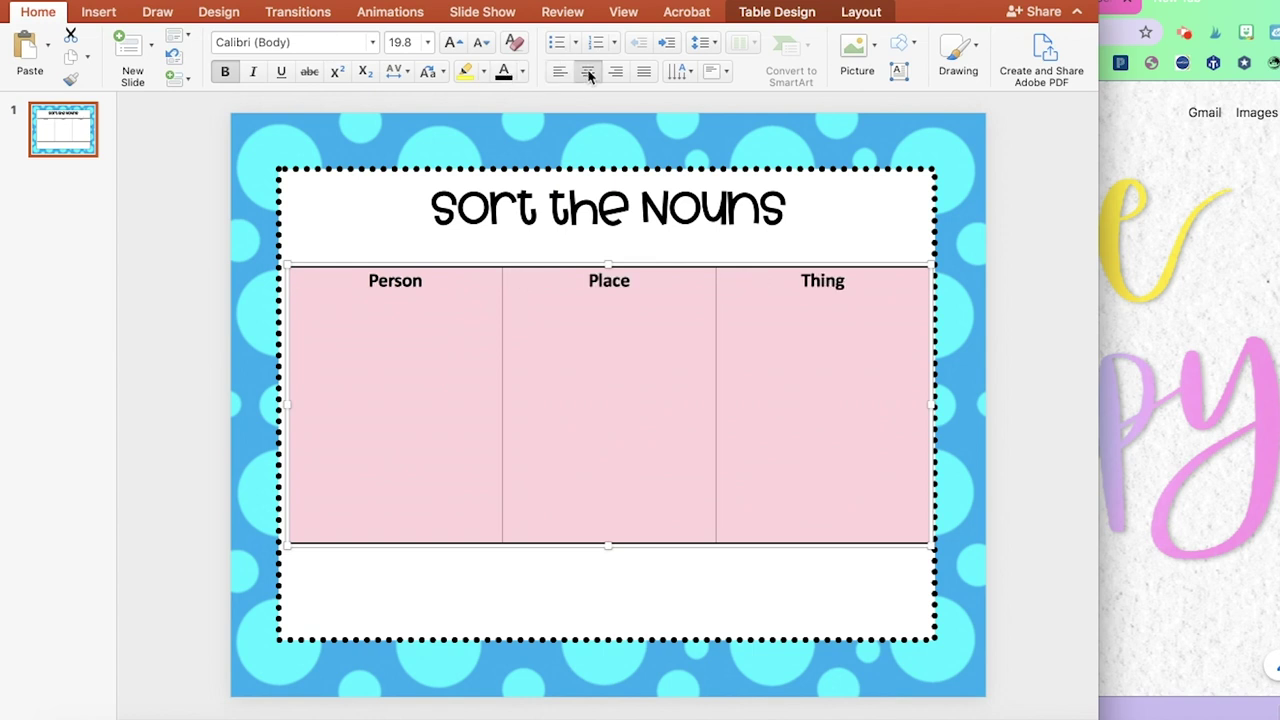
click(370, 45)
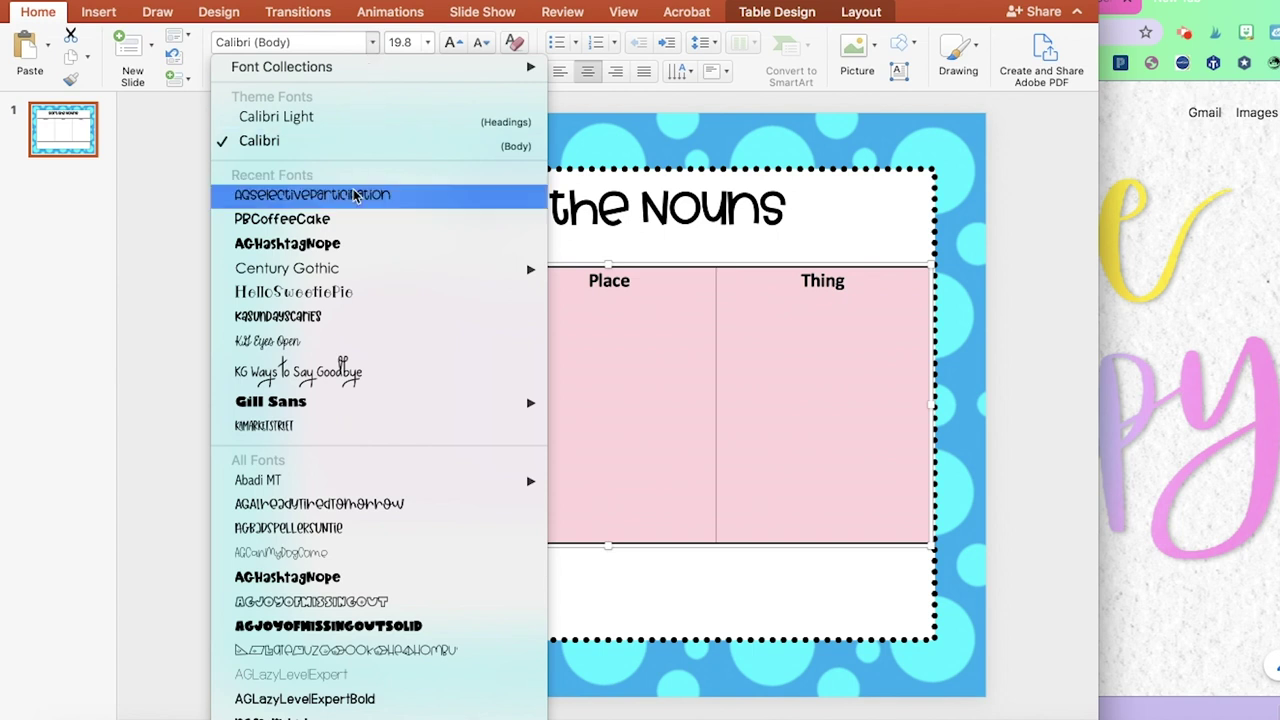
click(345, 244)
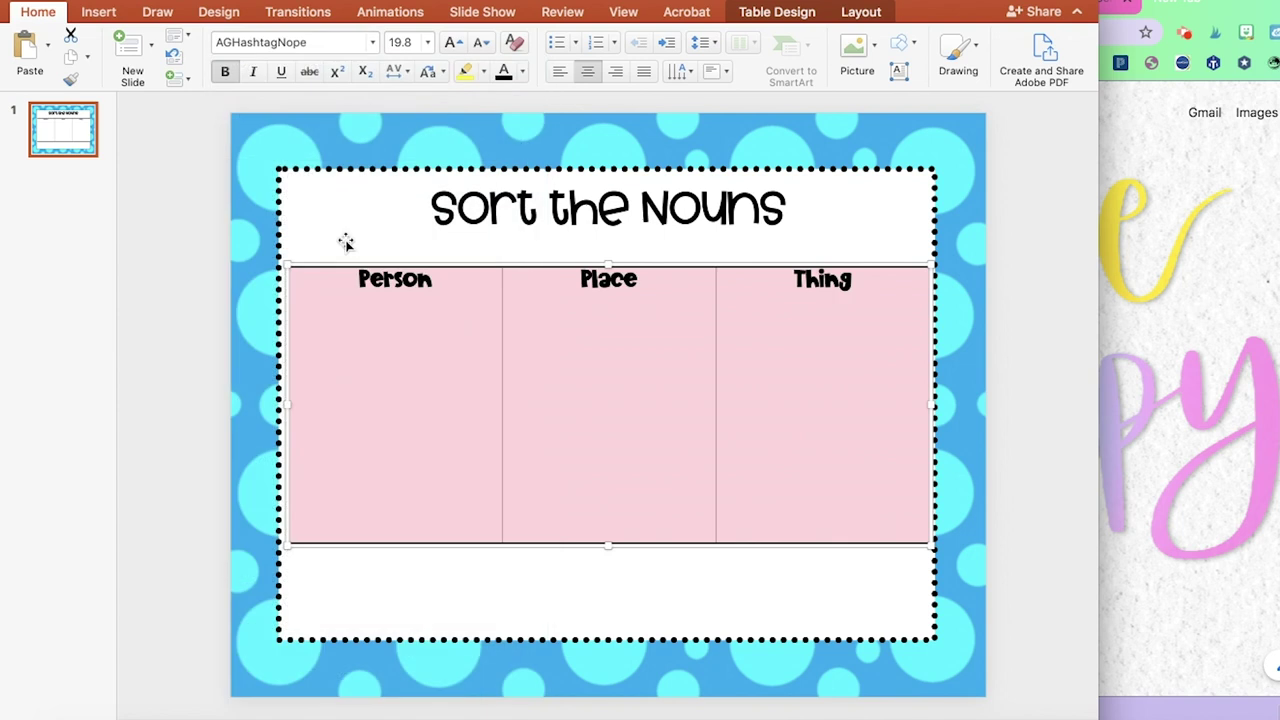
click(428, 42)
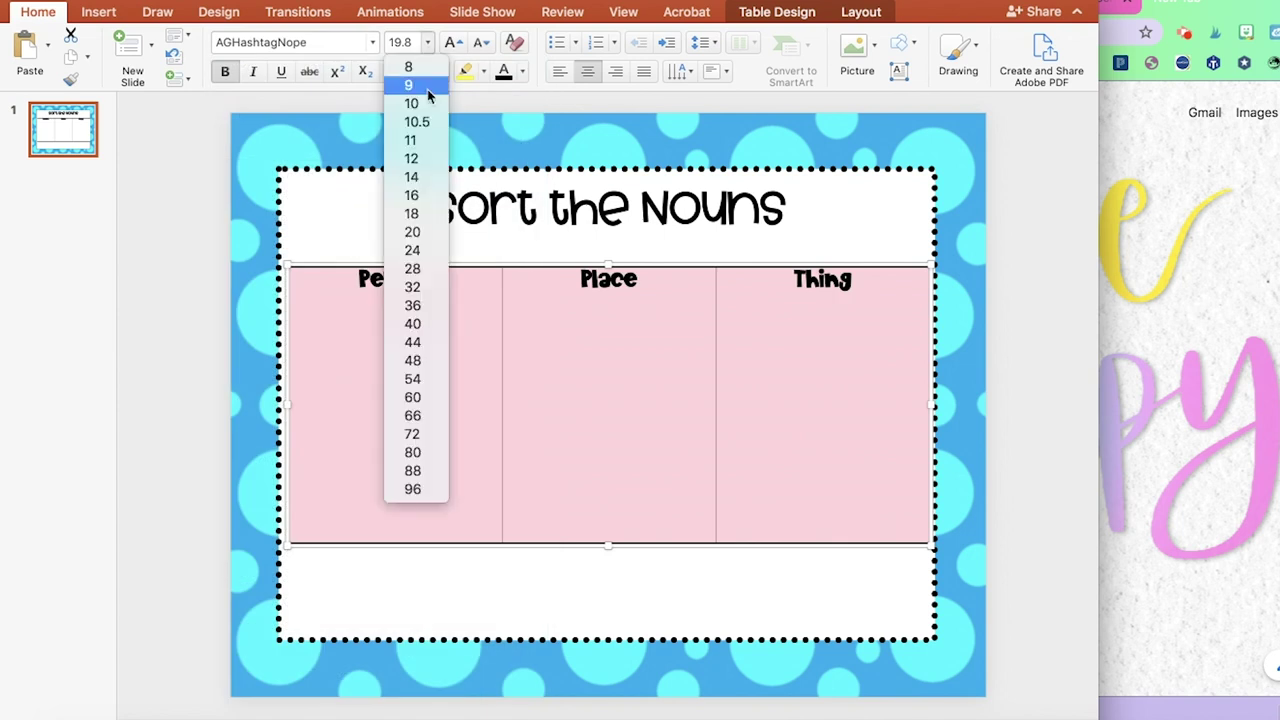
click(418, 232)
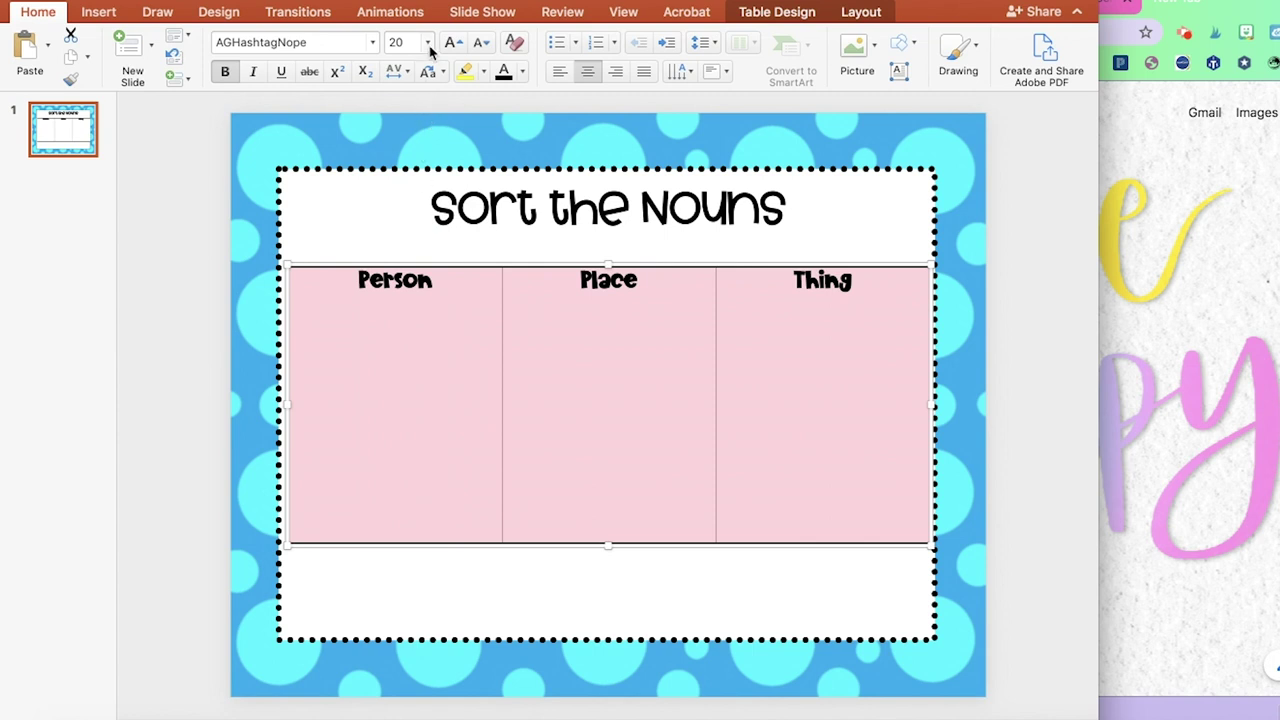
click(429, 44)
click(424, 250)
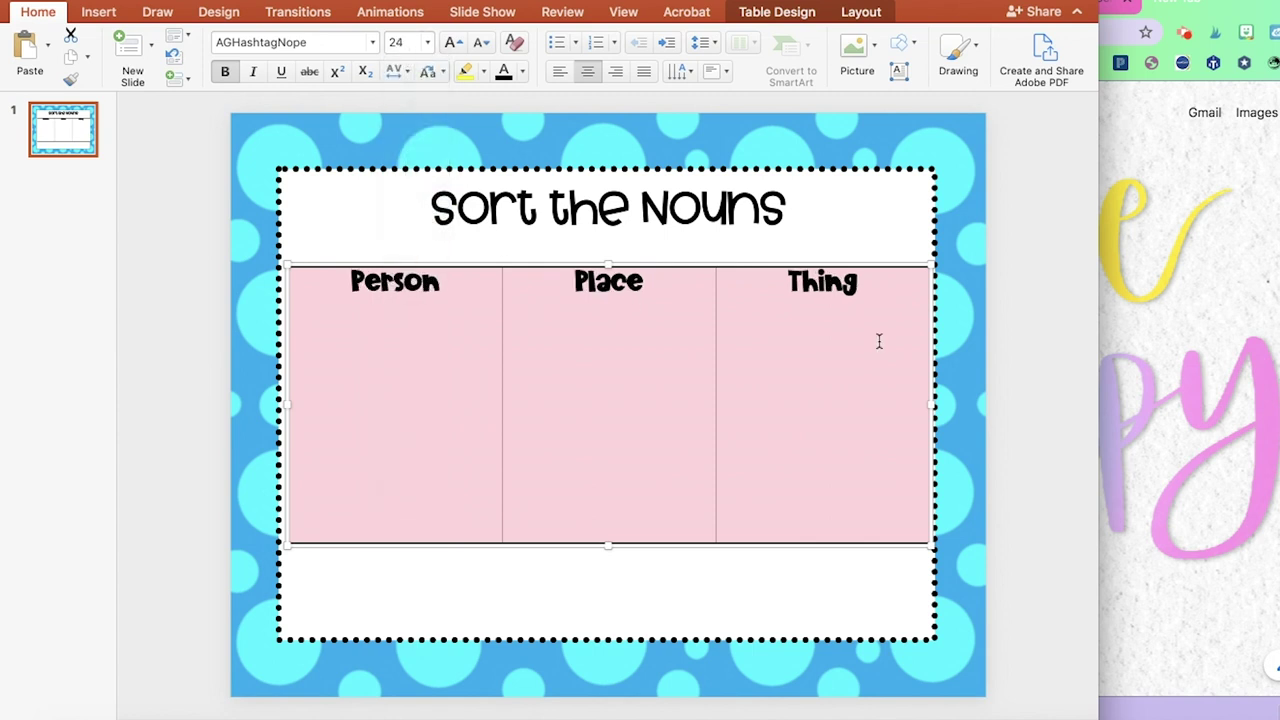
click(963, 351)
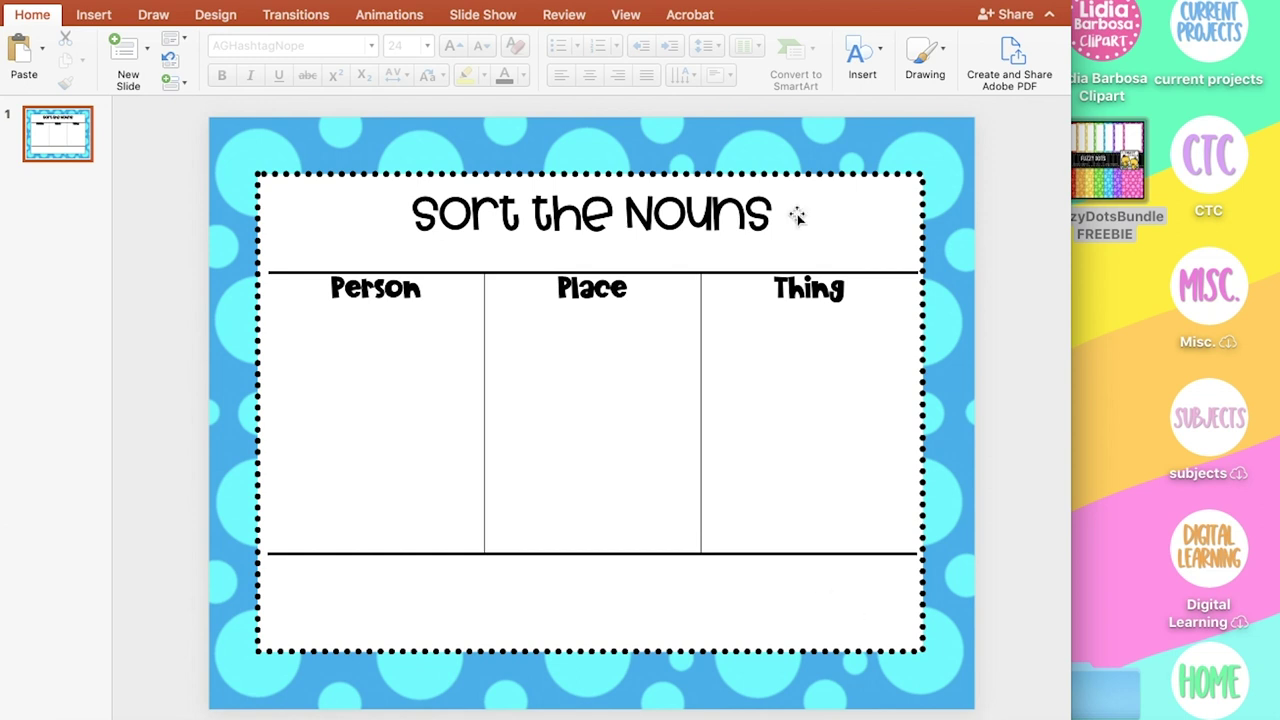
Screenshot the slide region with Cmd+Shift+4, saving a PNG to the desktop
key(super+shift+4)
drag(208, 117, 974, 710)
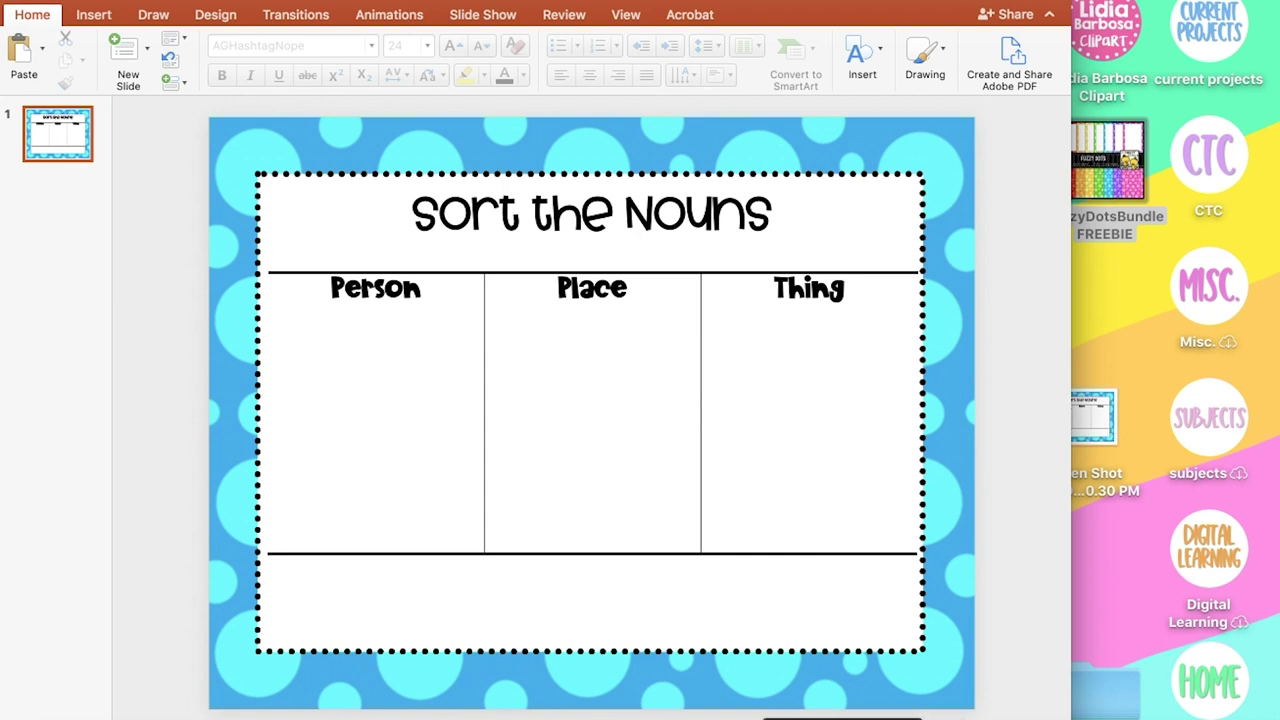
Create a new presentation and delete its title and subtitle placeholders
click(152, 1)
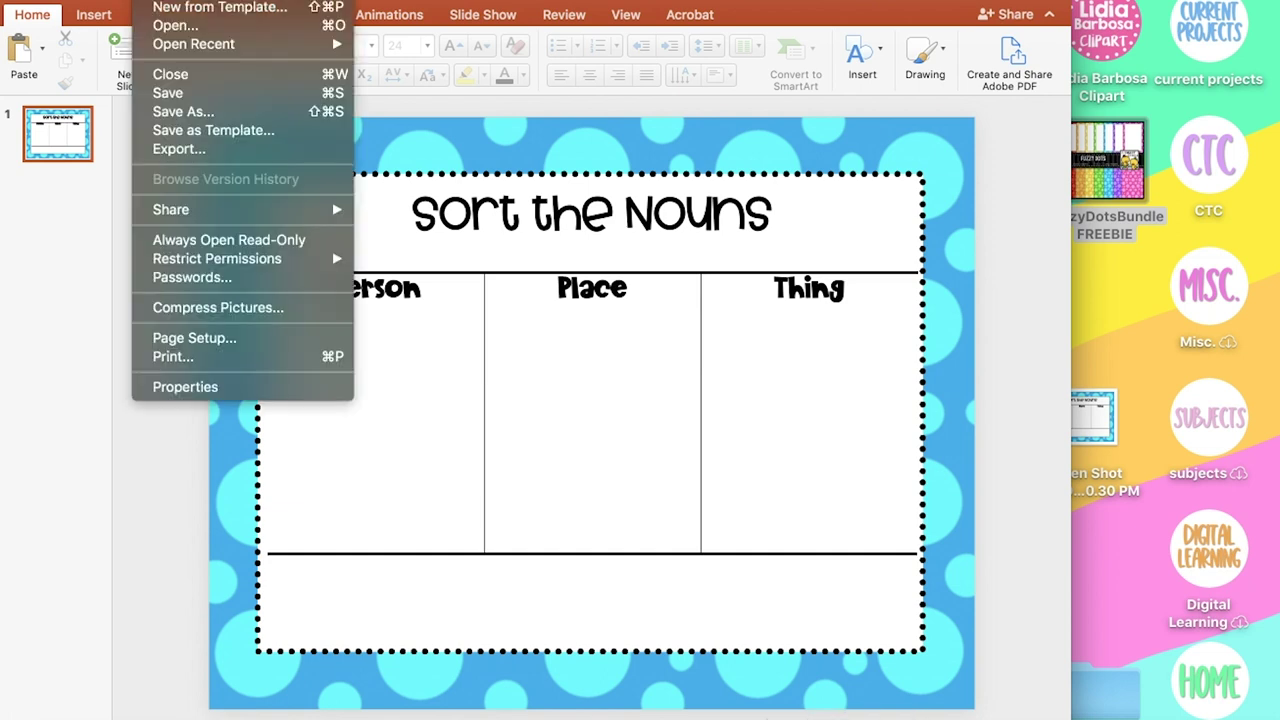
click(160, 4)
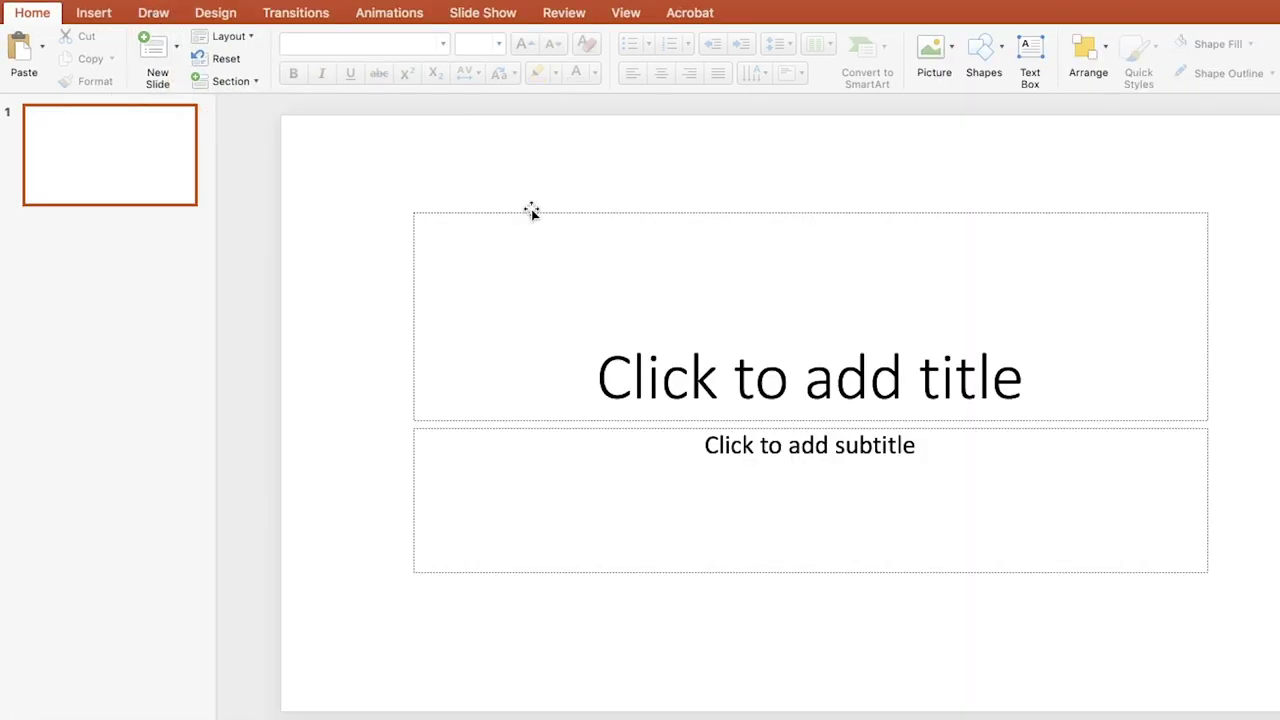
click(531, 211)
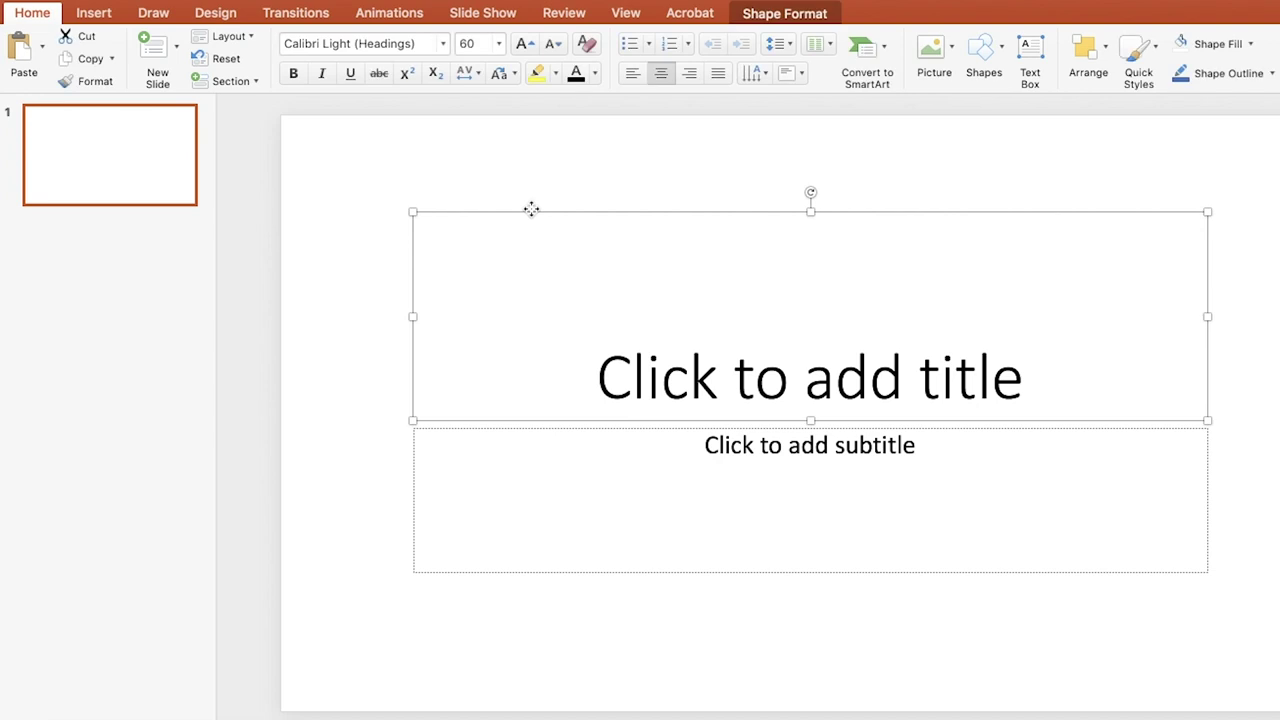
key(Delete)
click(559, 421)
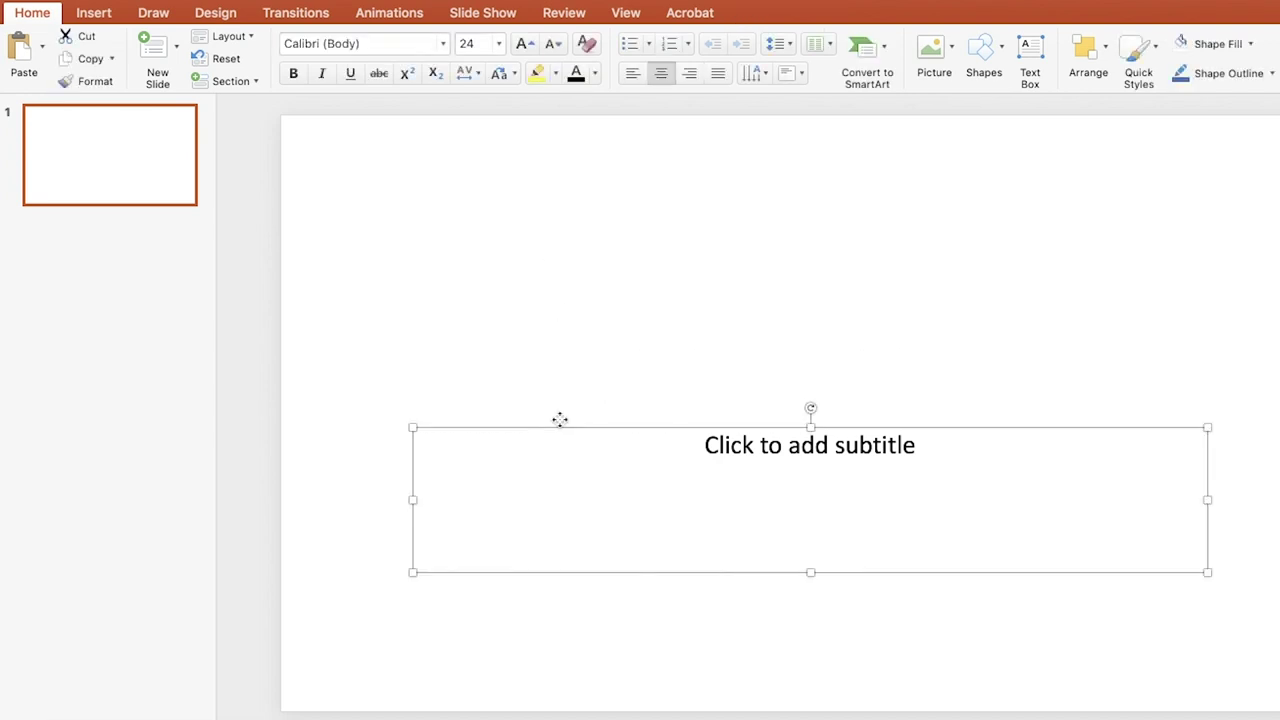
key(Delete)
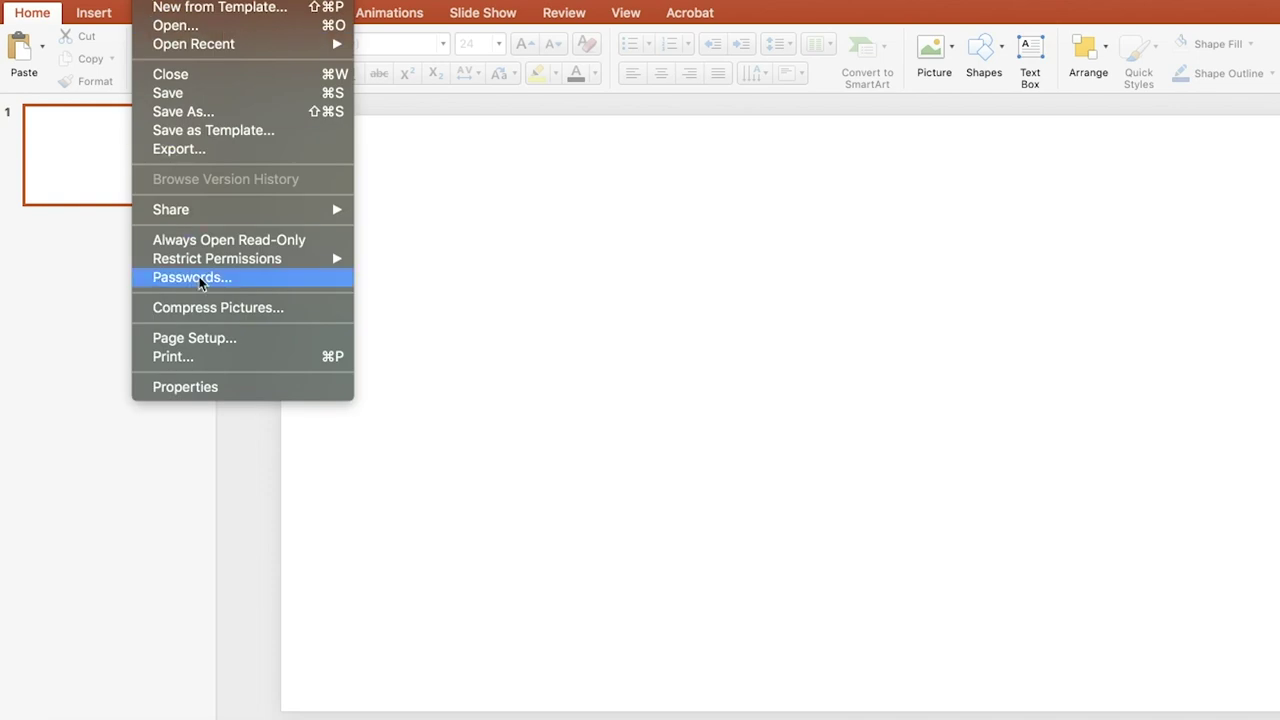
Resize the new slide to 11 by 8.5 inches, scaling content down to fit
click(199, 339)
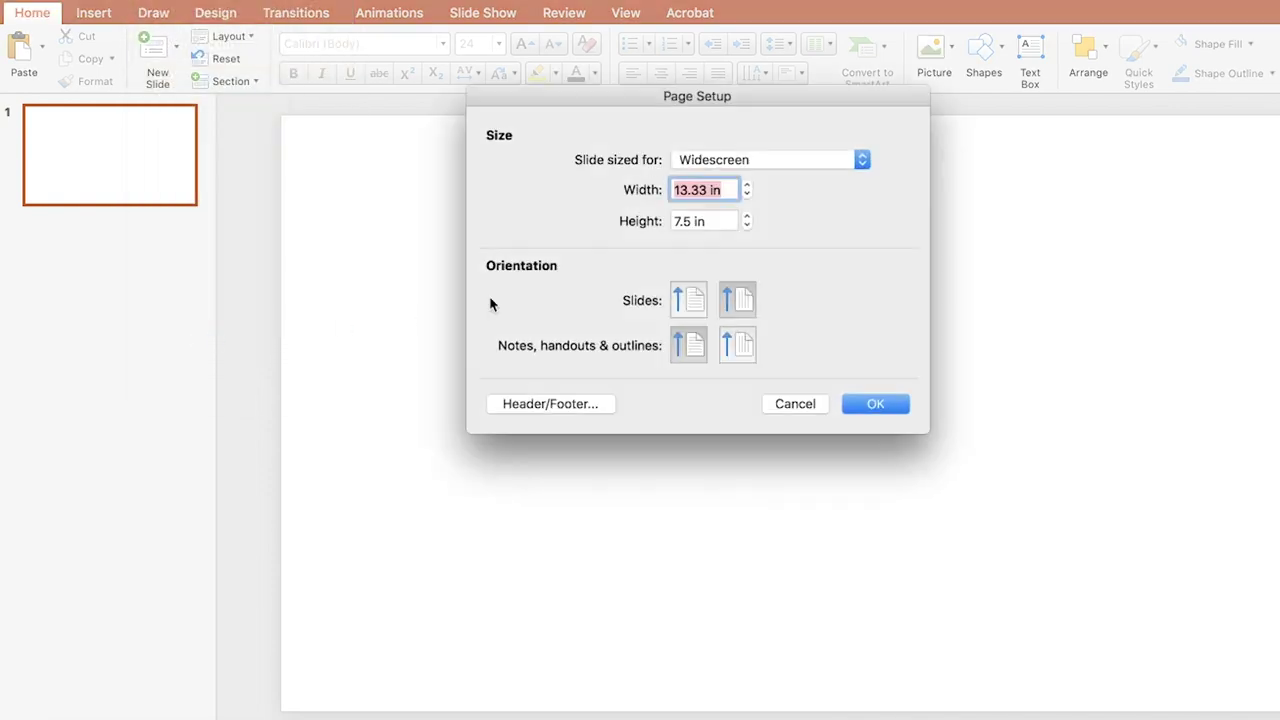
text(11)
key(Tab)
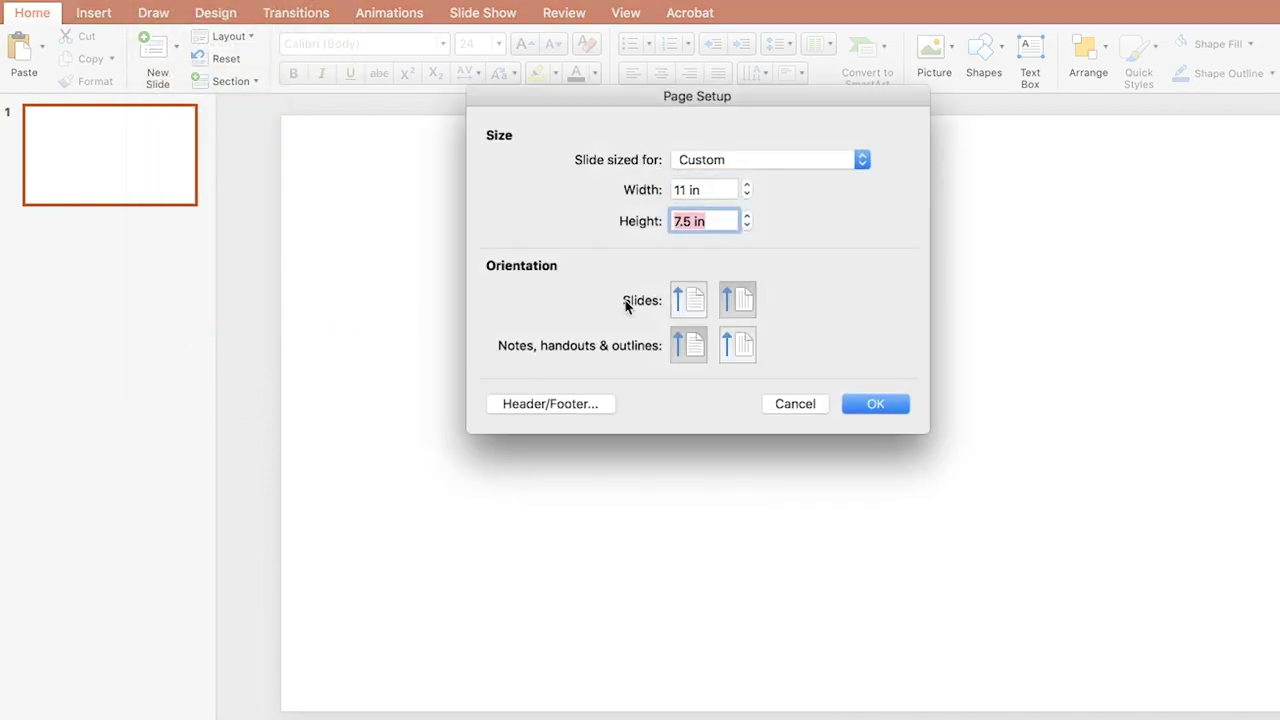
text(8.5)
key(Return)
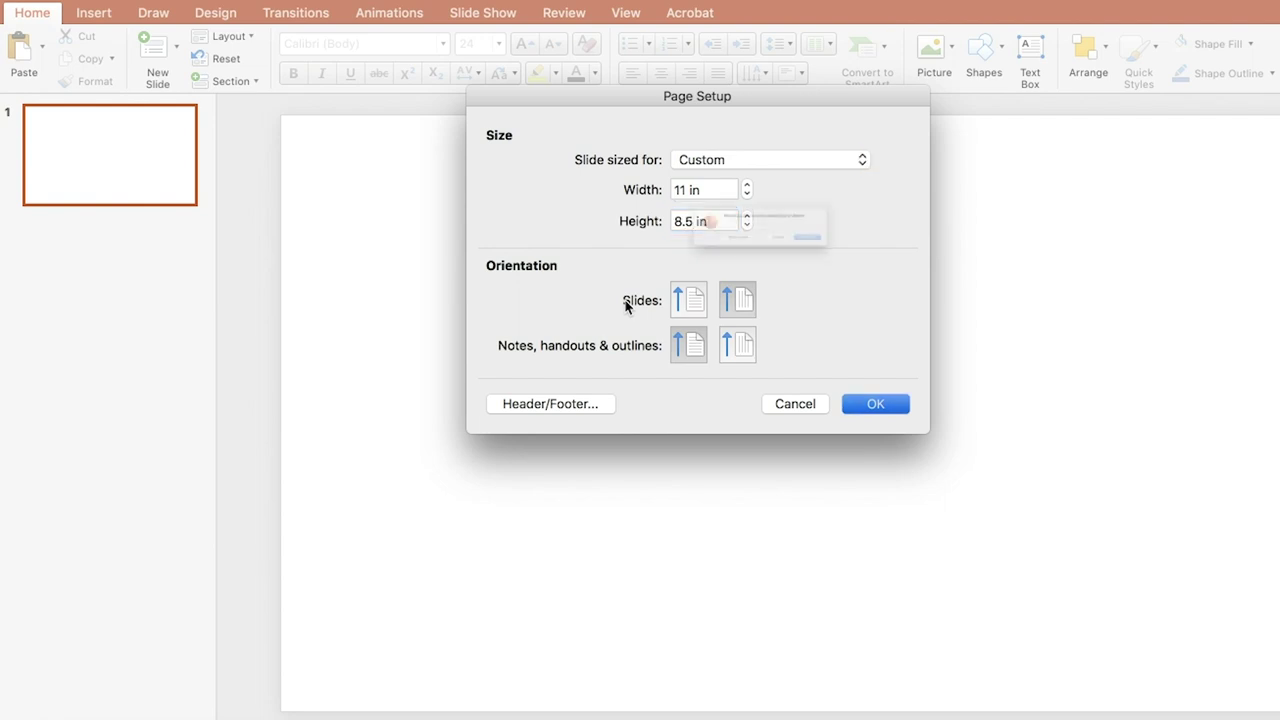
click(670, 276)
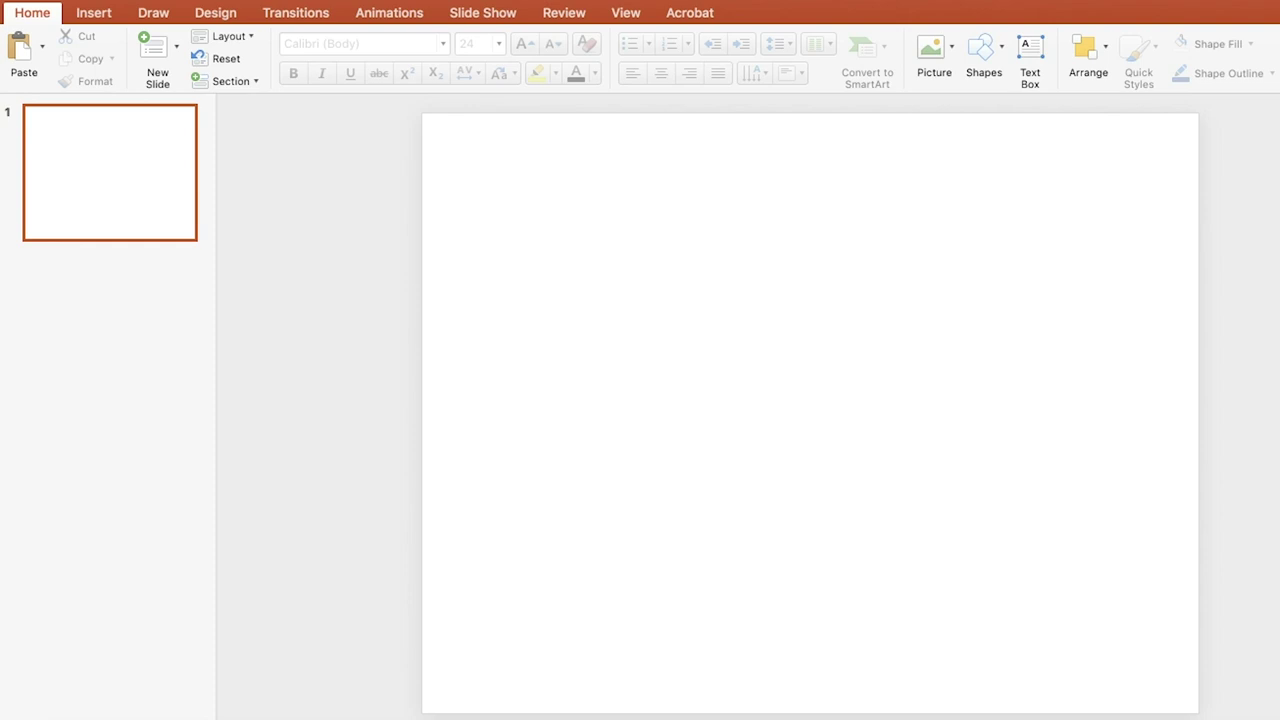
drag(554, 56, 577, 300)
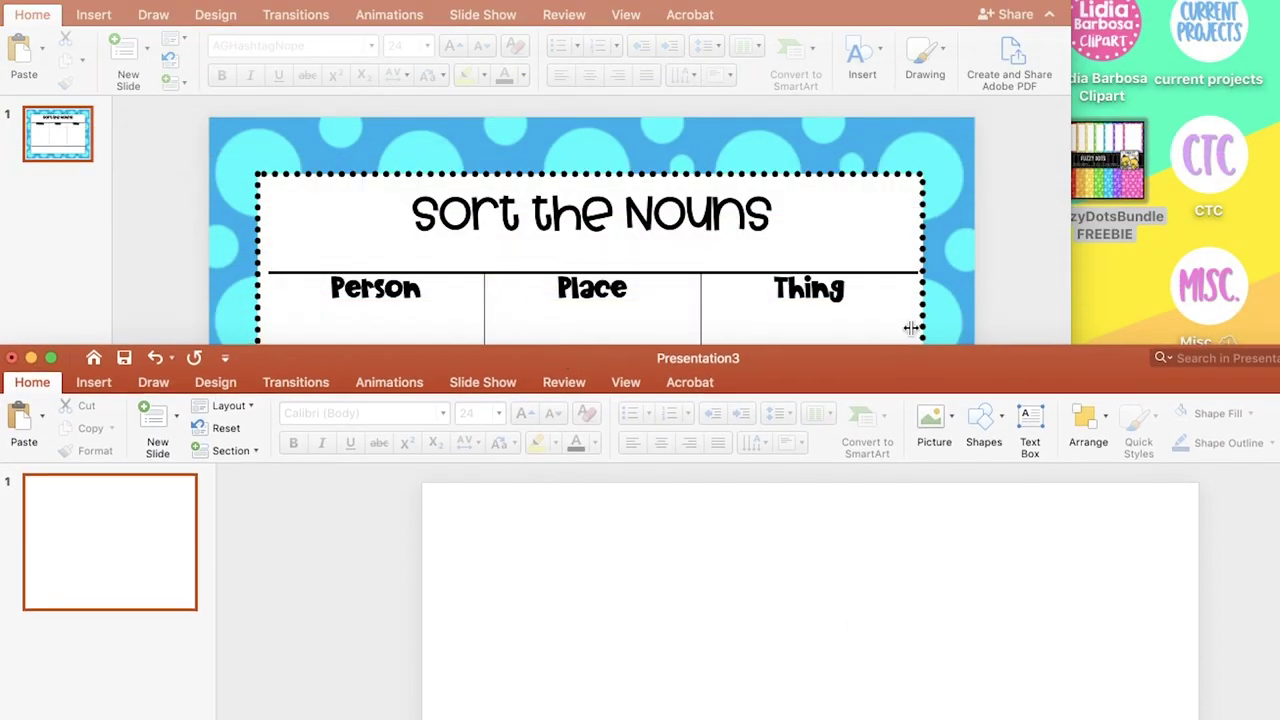
drag(908, 354, 550, 0)
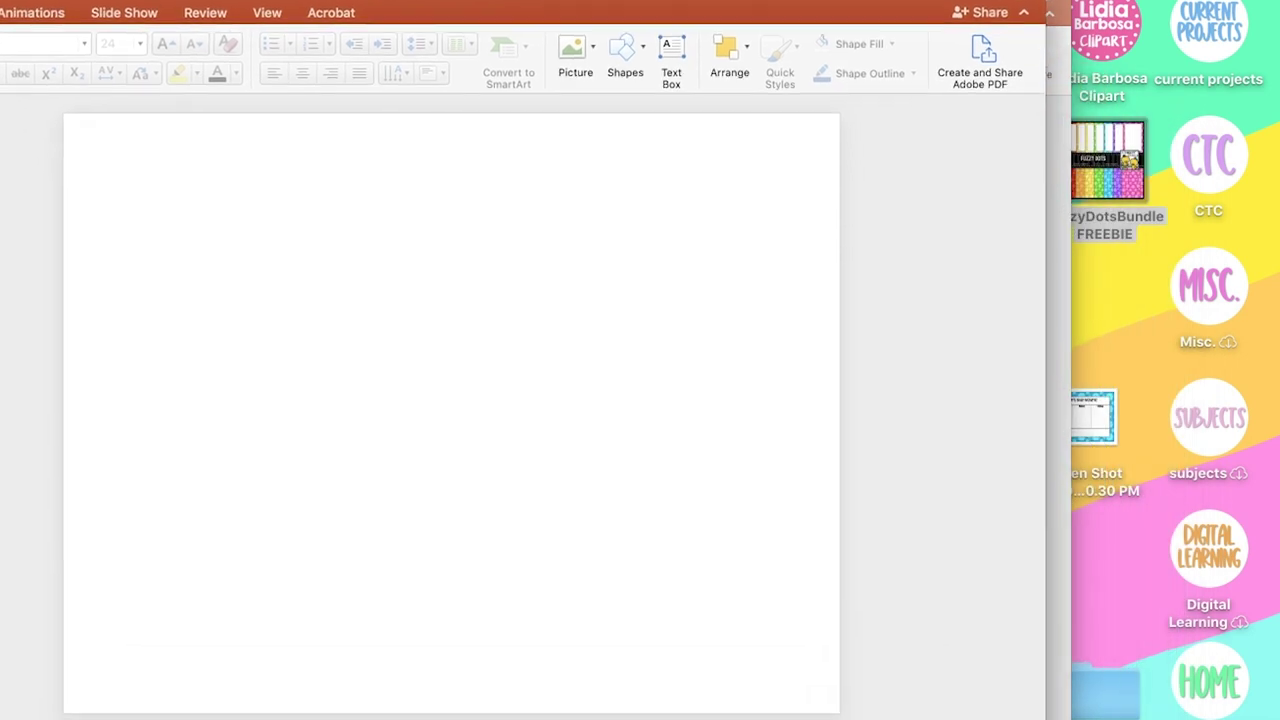
drag(1094, 420, 588, 366)
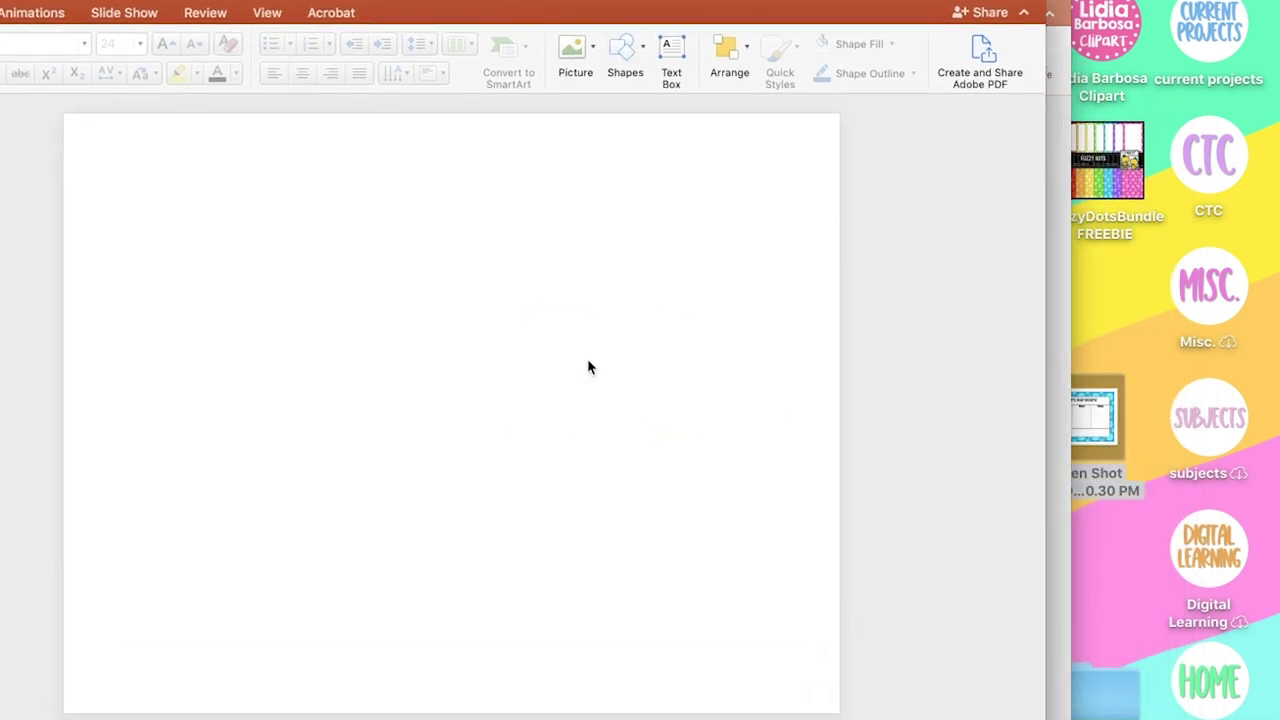
mouse_move(530, 268)
mouse_down()
mouse_move(589, 305)
mouse_move(565, 255)
mouse_move(610, 319)
mouse_move(538, 258)
mouse_up()
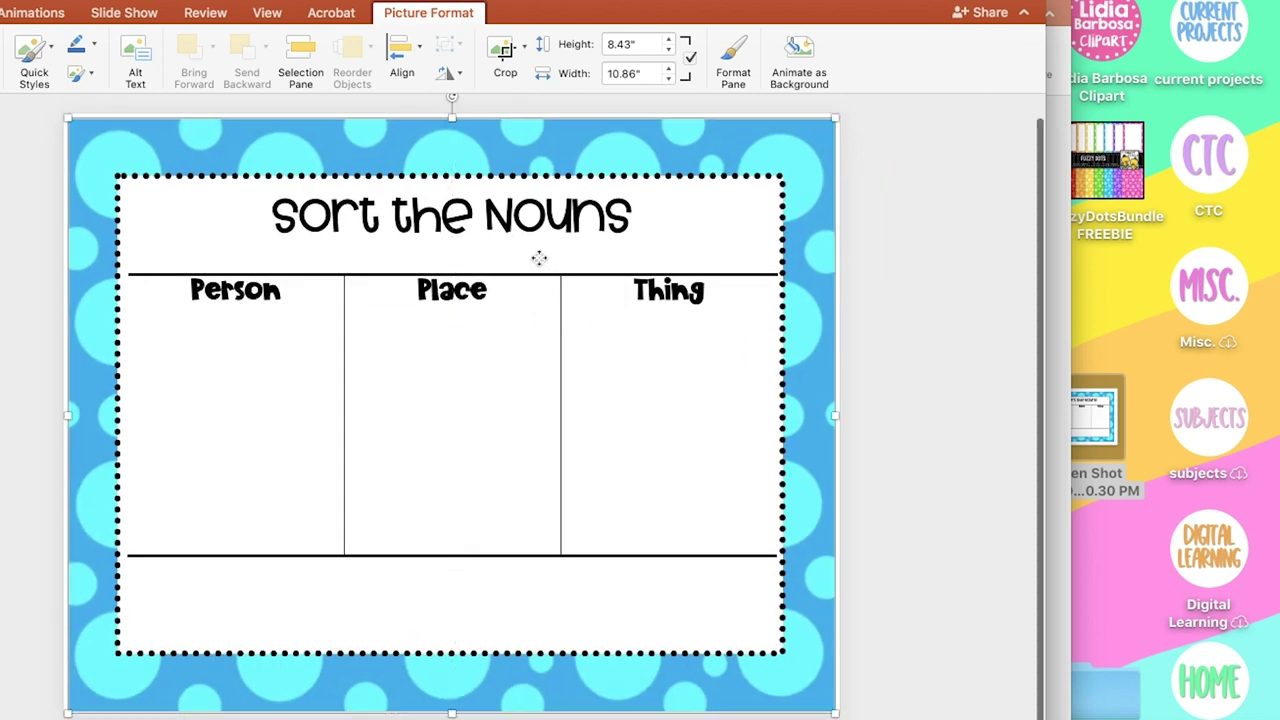
key(Delete)
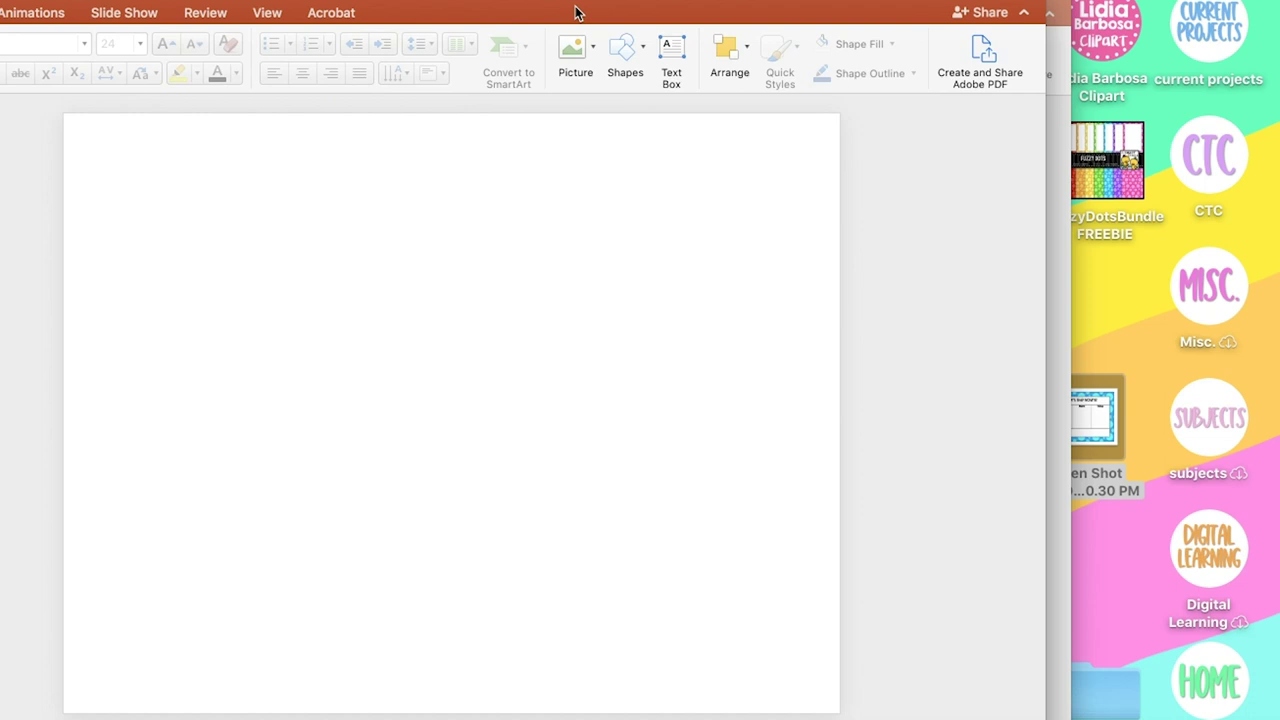
drag(575, 12, 873, 12)
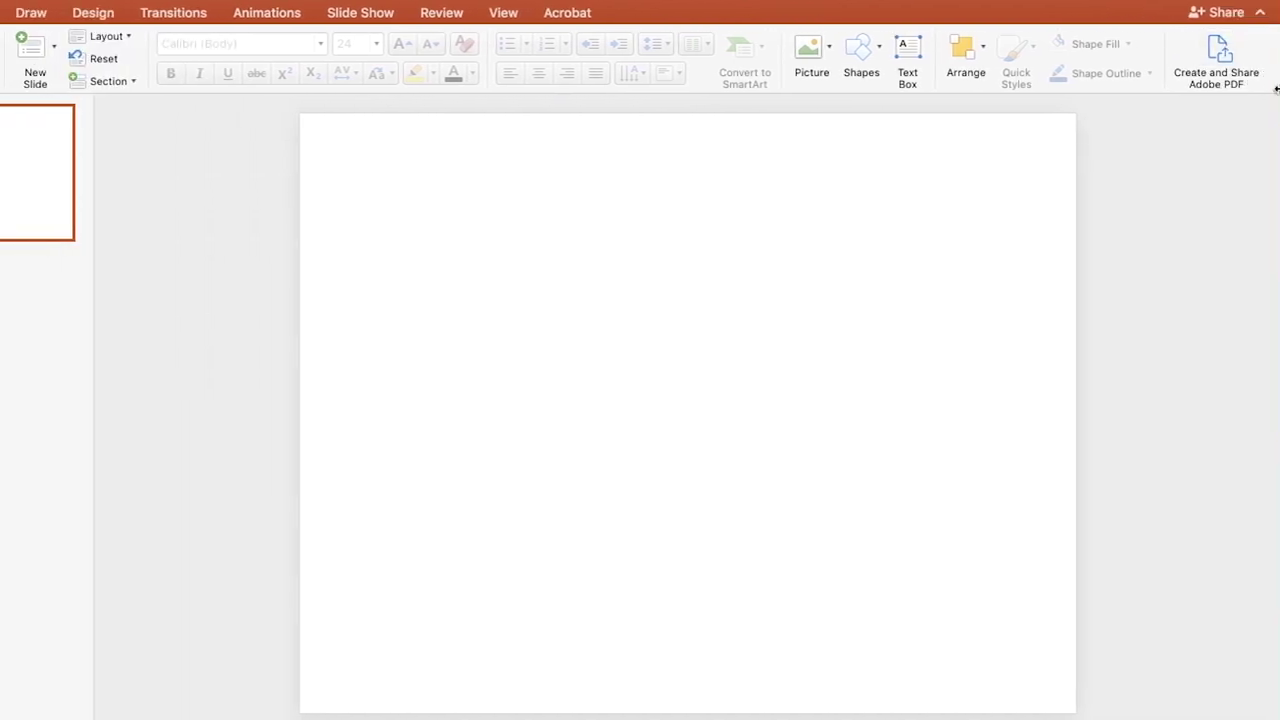
drag(1277, 88, 1004, 89)
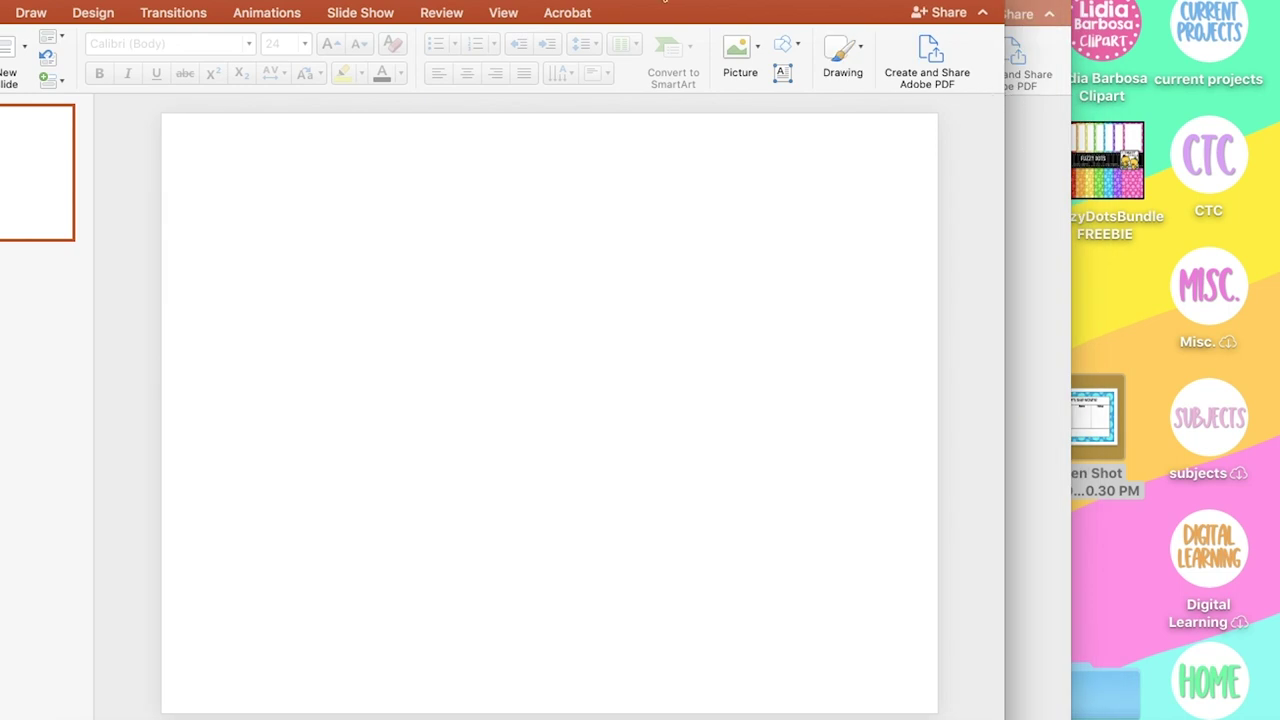
drag(664, 2, 787, 2)
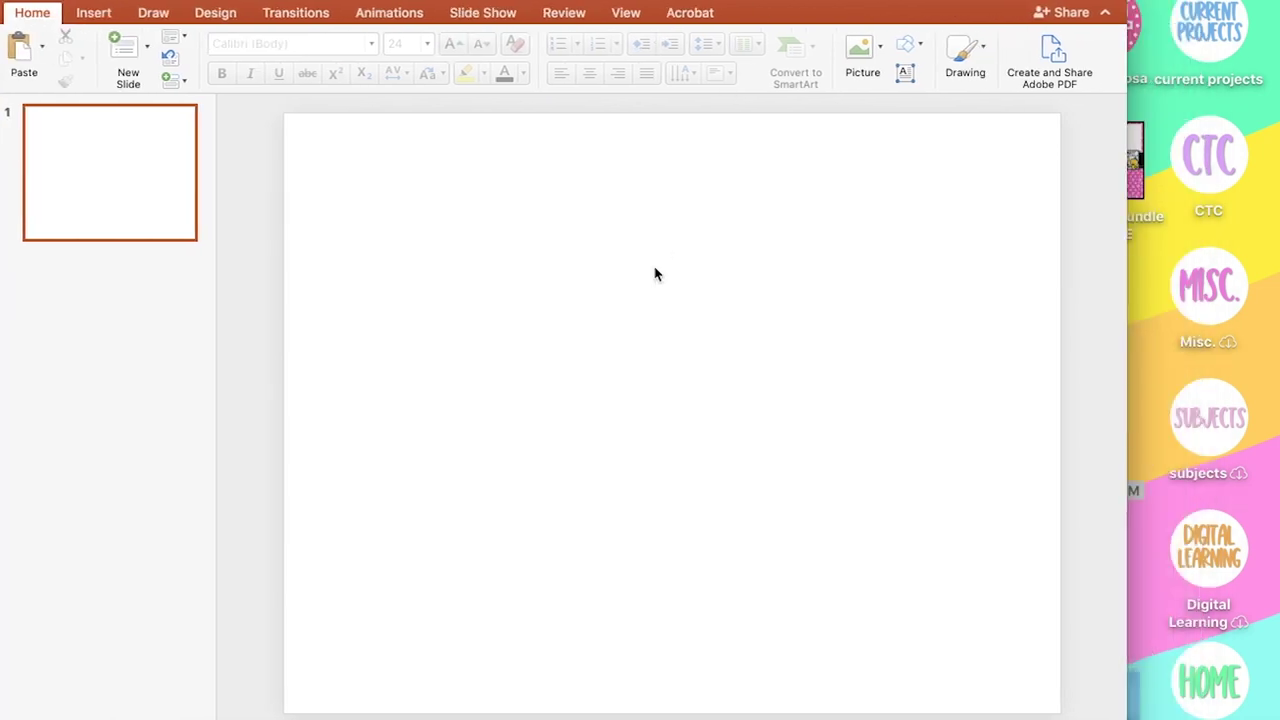
click(345, 0)
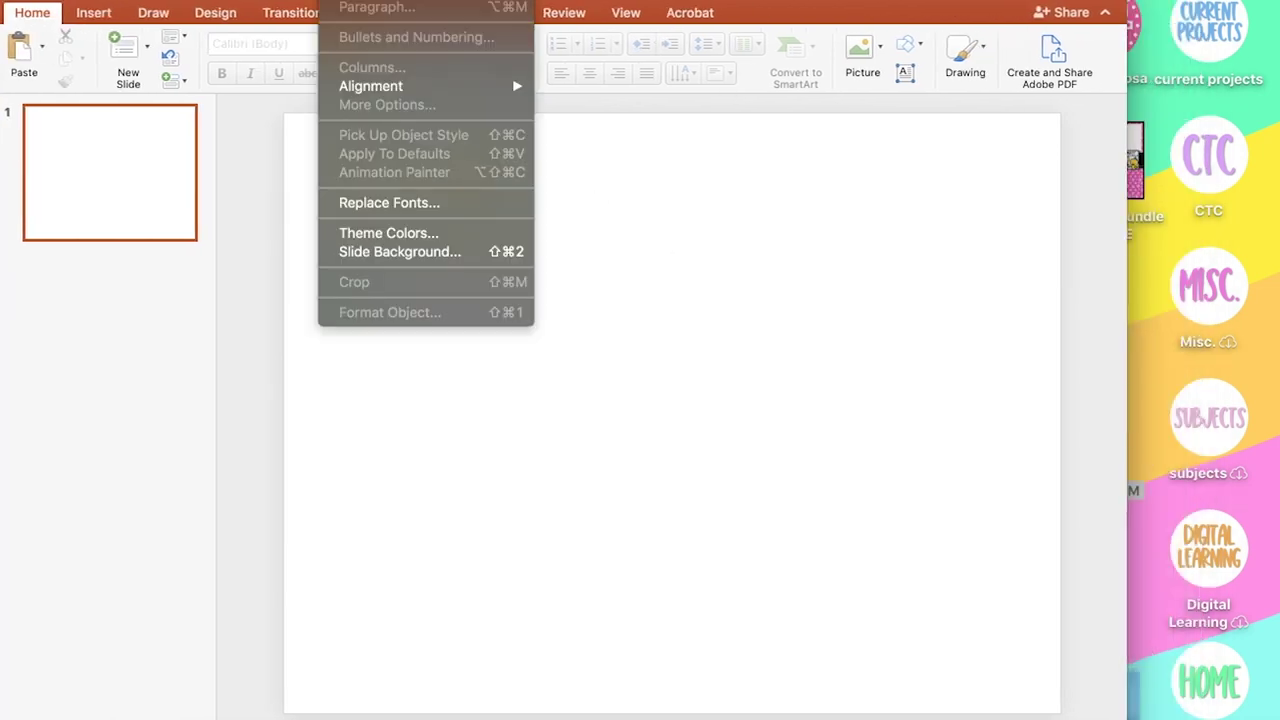
Through Format Background, fill the blank slide with the Sort the Nouns screenshot as a picture fill
click(663, 383)
right_click(661, 383)
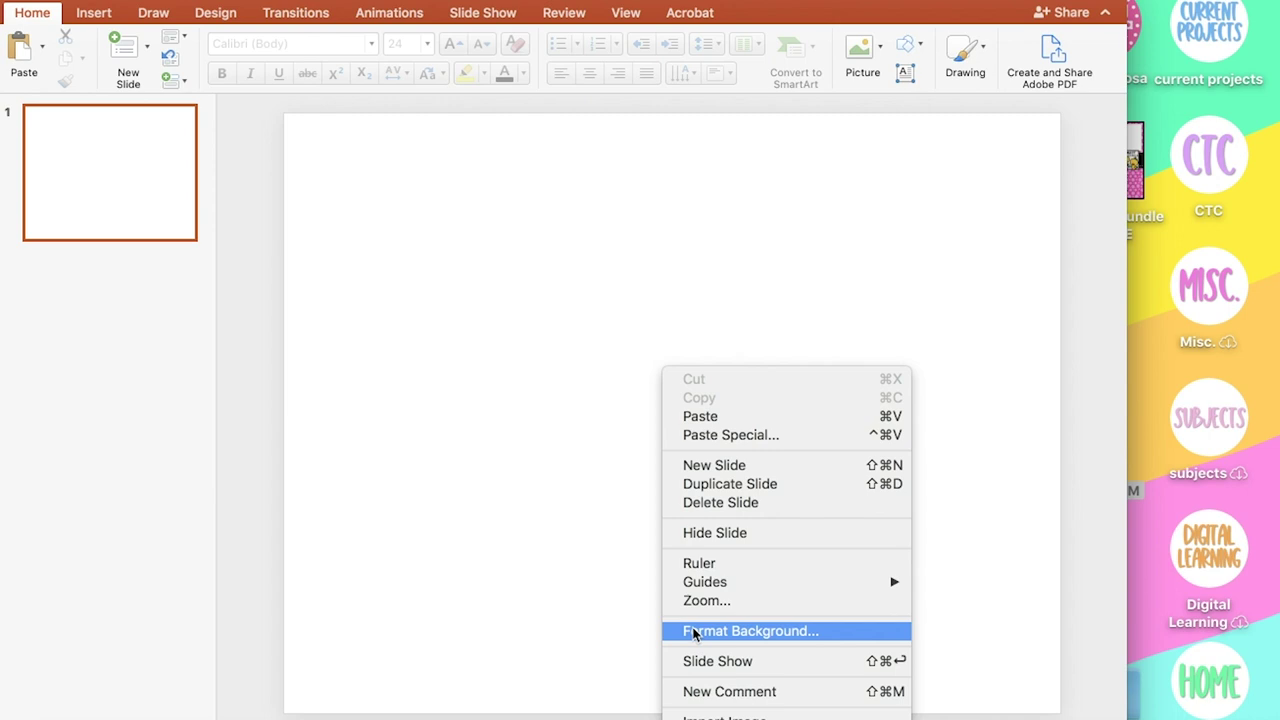
click(470, 350)
right_click(519, 288)
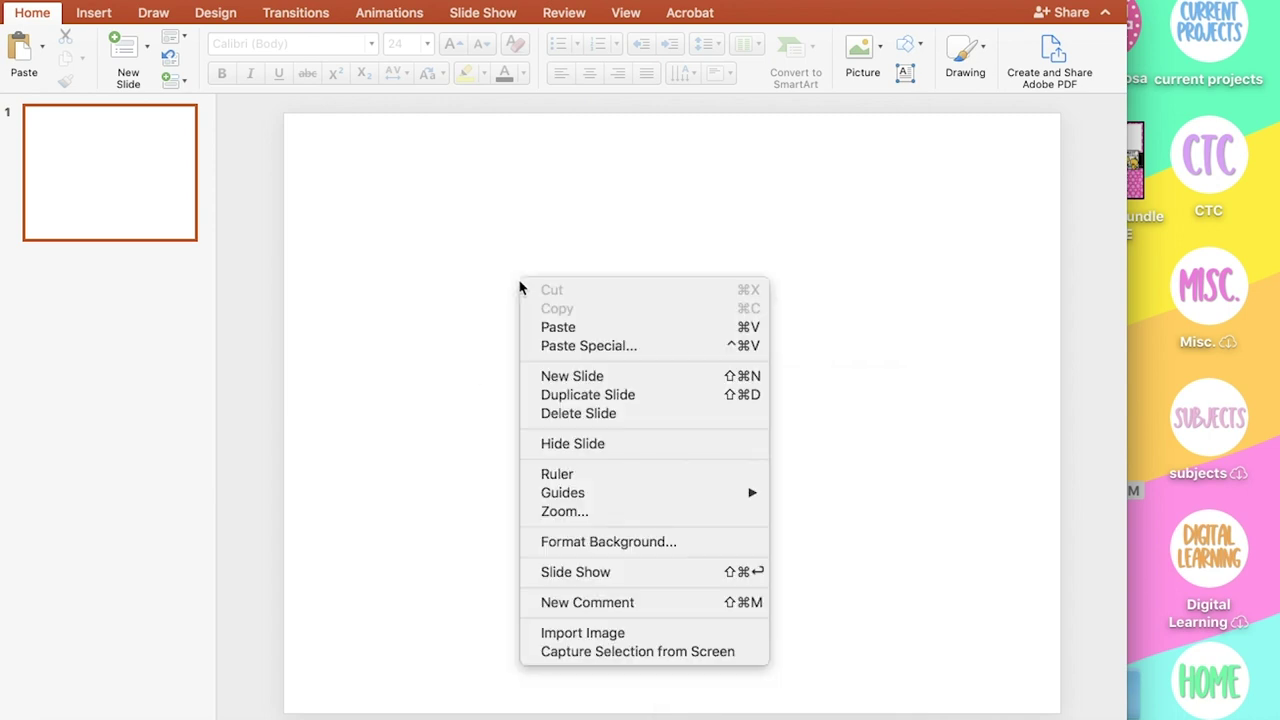
click(570, 543)
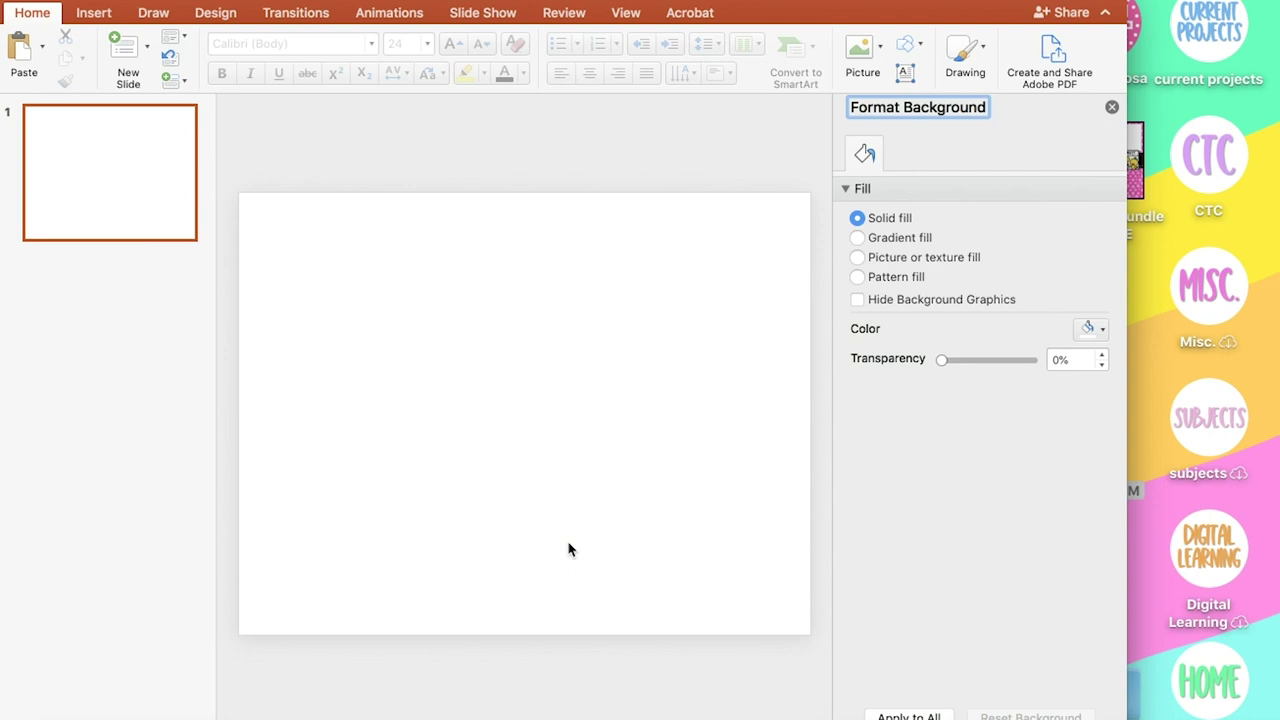
click(857, 258)
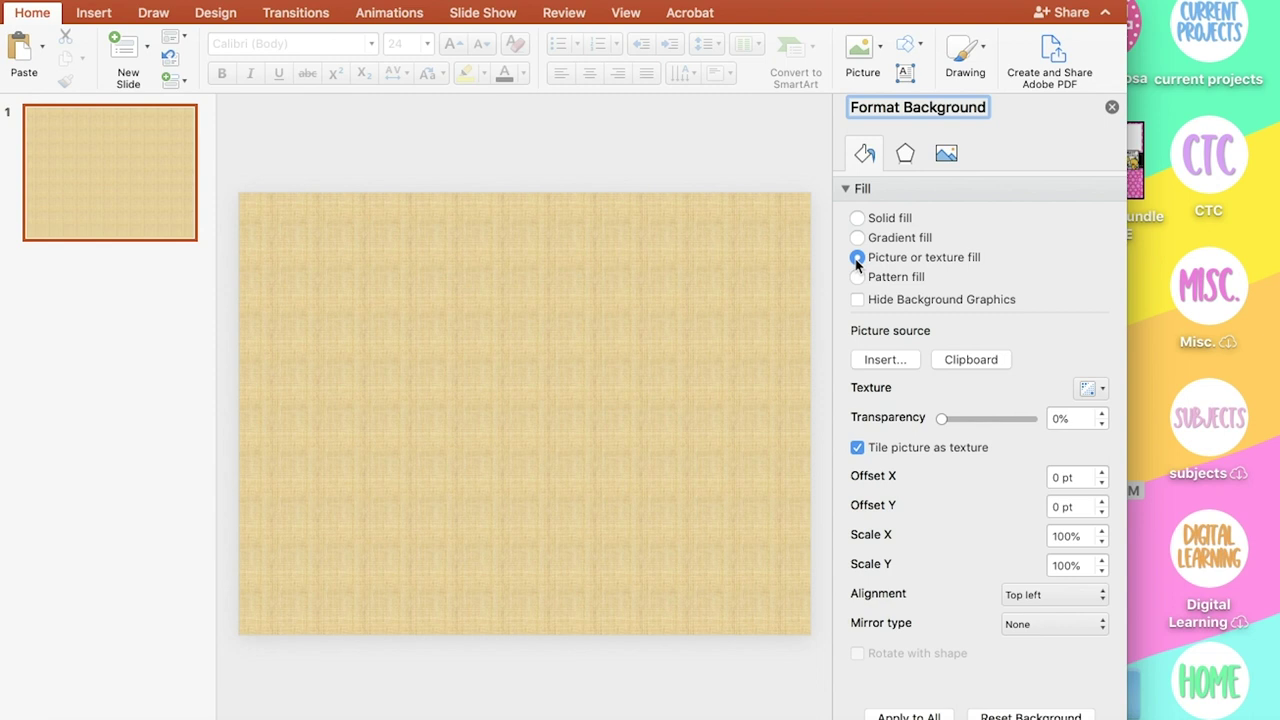
click(869, 361)
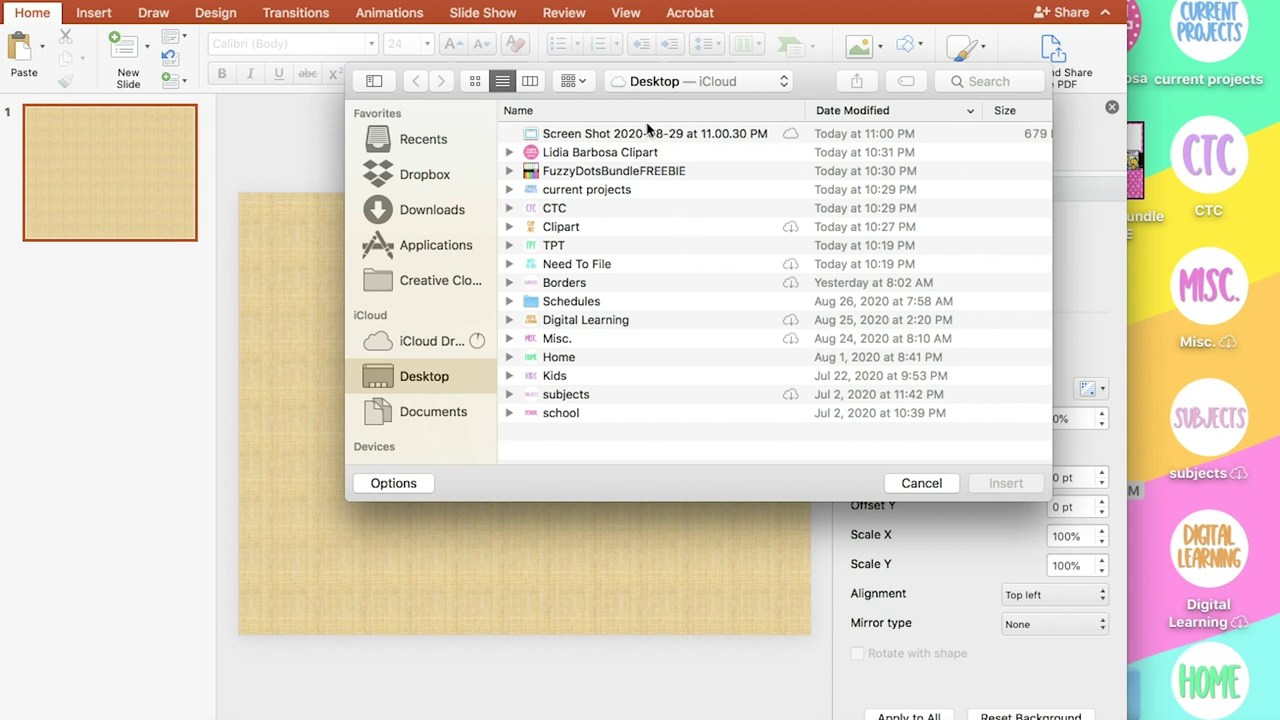
click(648, 135)
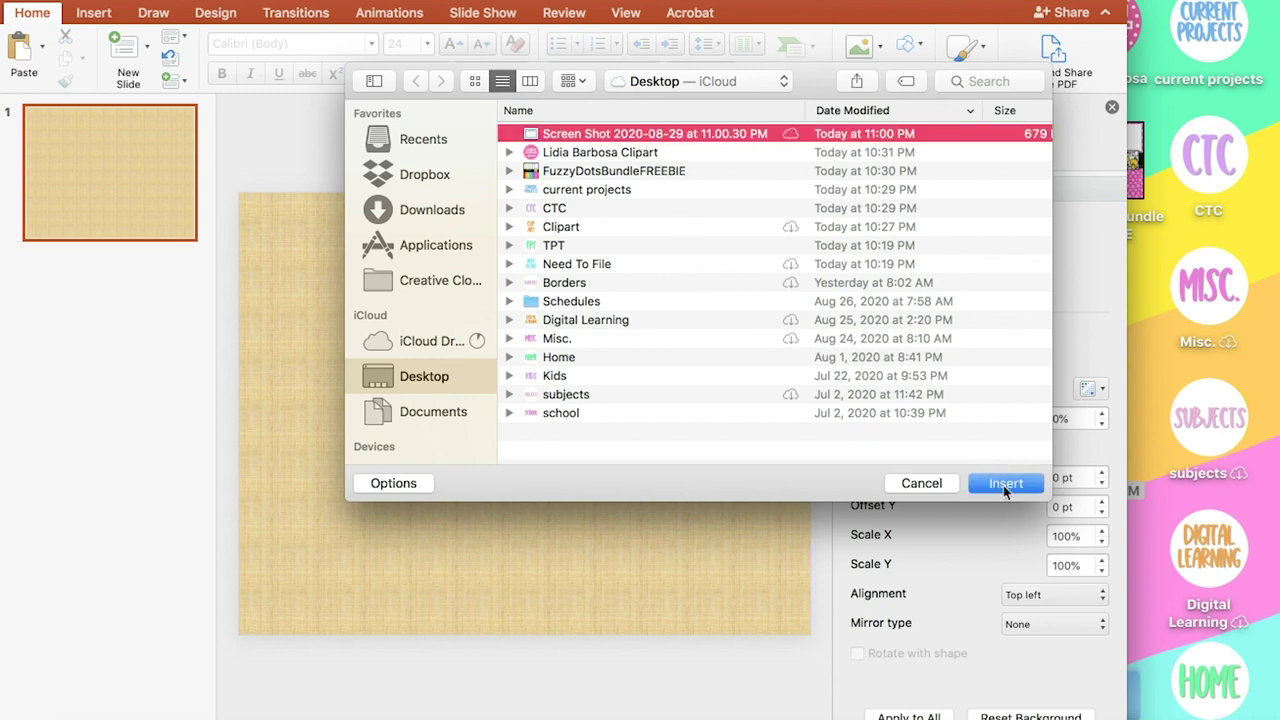
click(1003, 485)
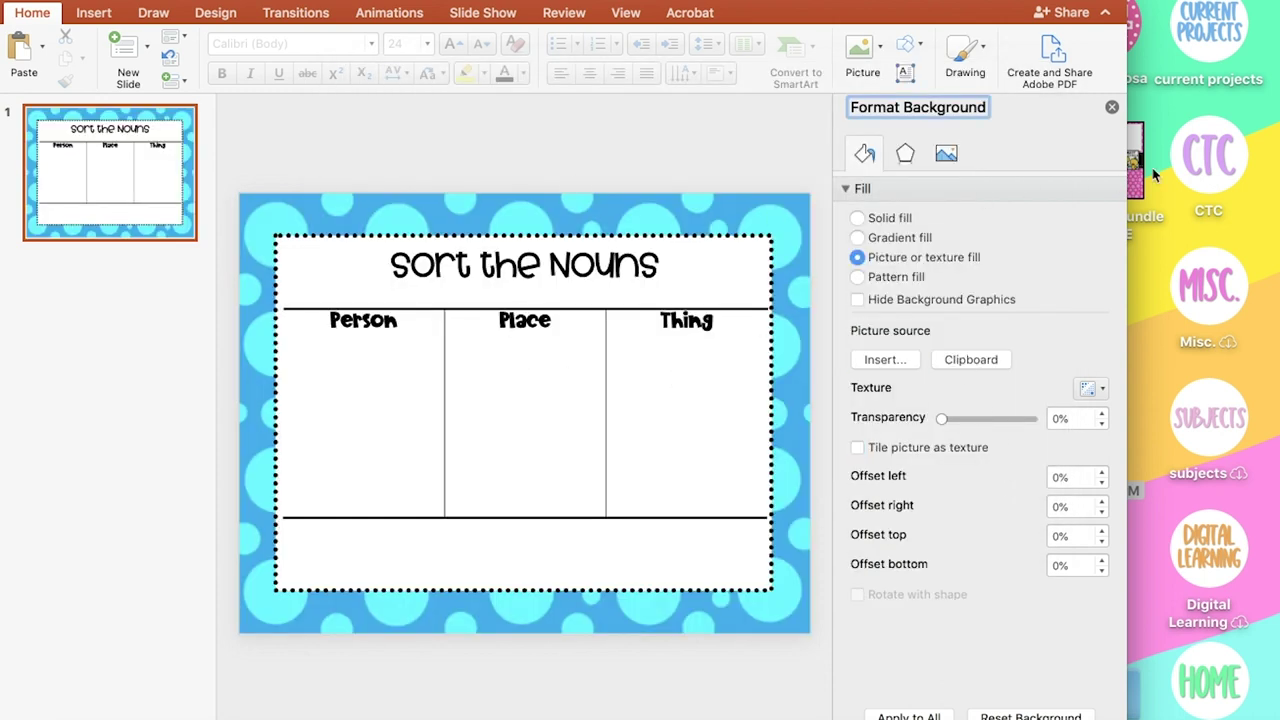
click(1112, 107)
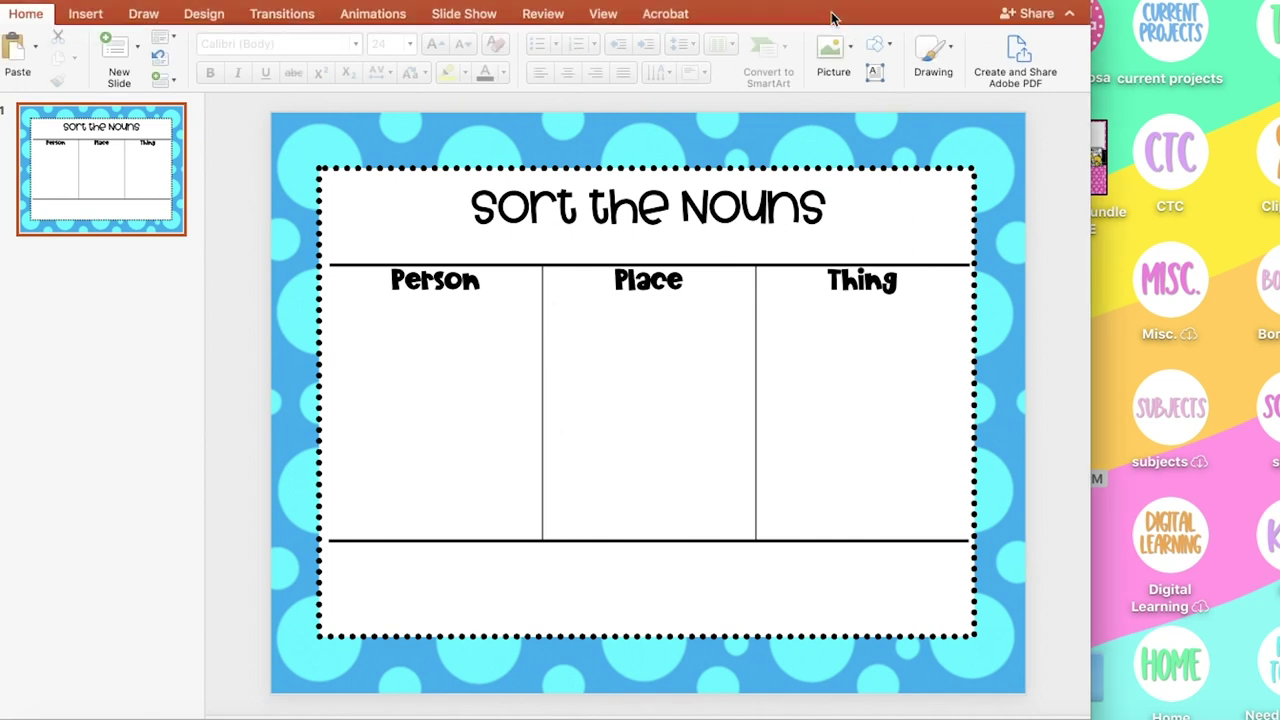
drag(829, 14, 738, 5)
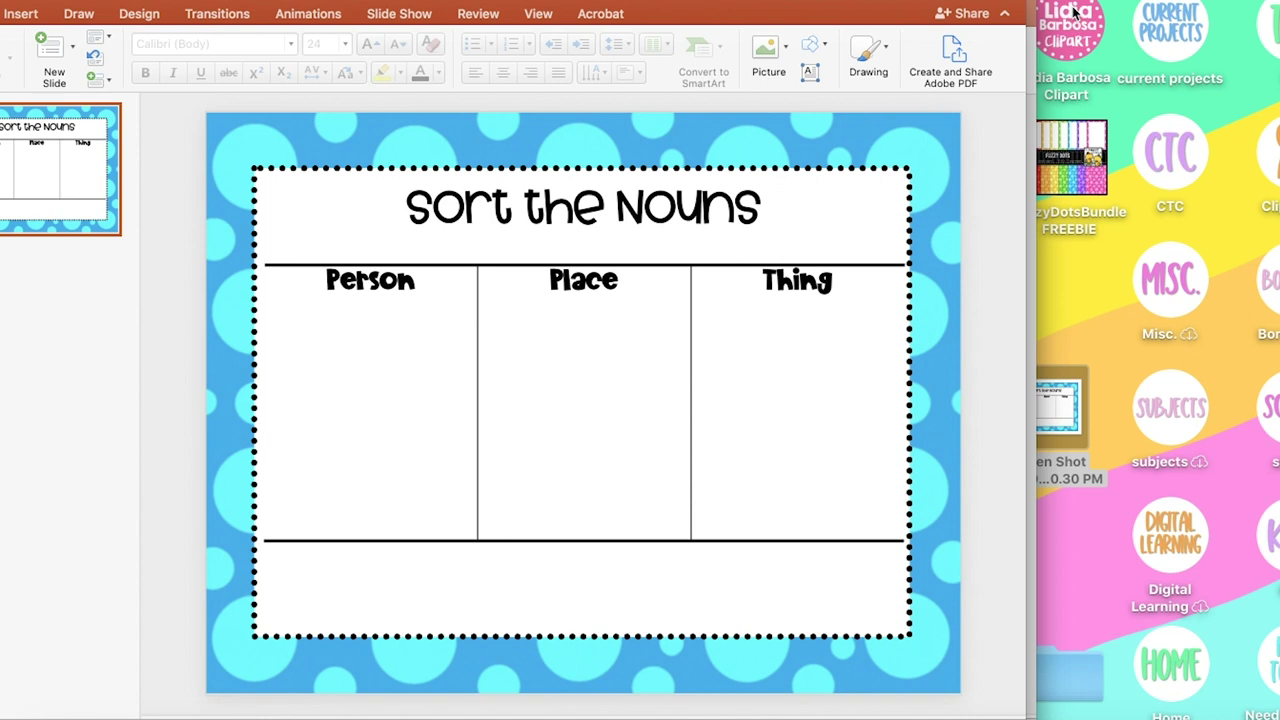
Open the clipart folder and place a small astronaut picture in the slide's bottom-left corner
double_click(1073, 12)
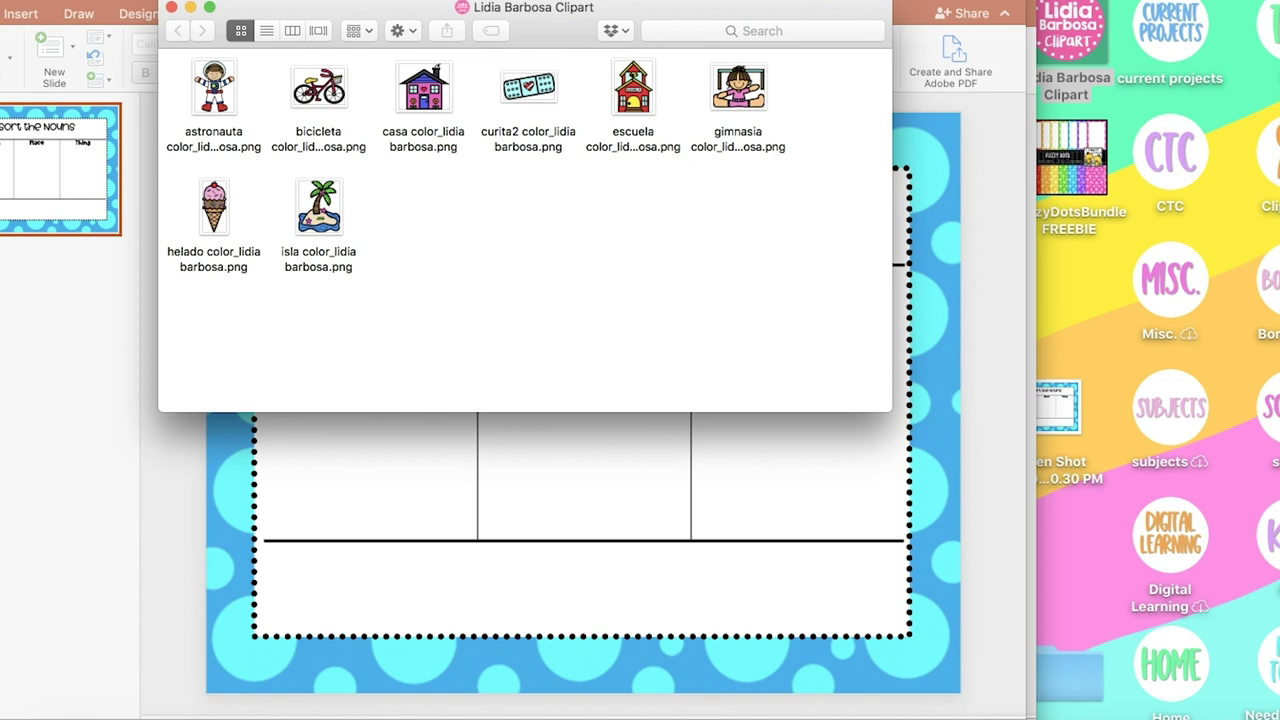
drag(620, 15, 1195, 0)
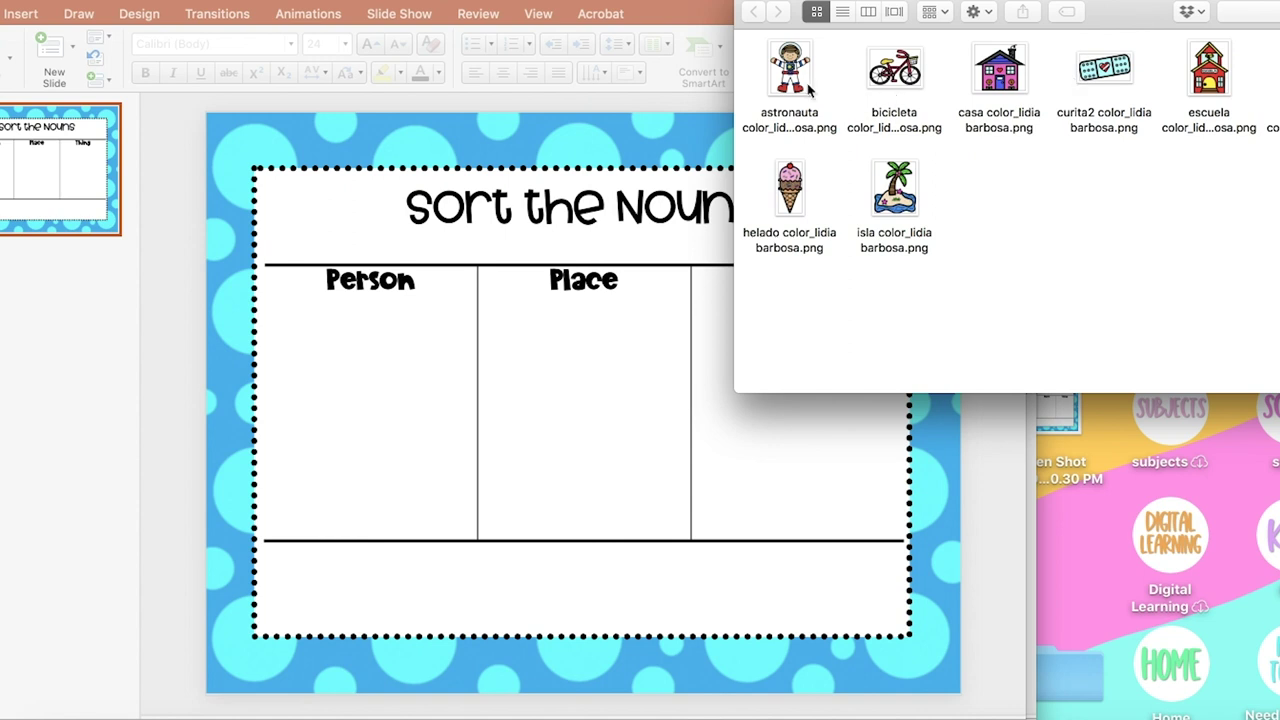
drag(733, 228, 664, 228)
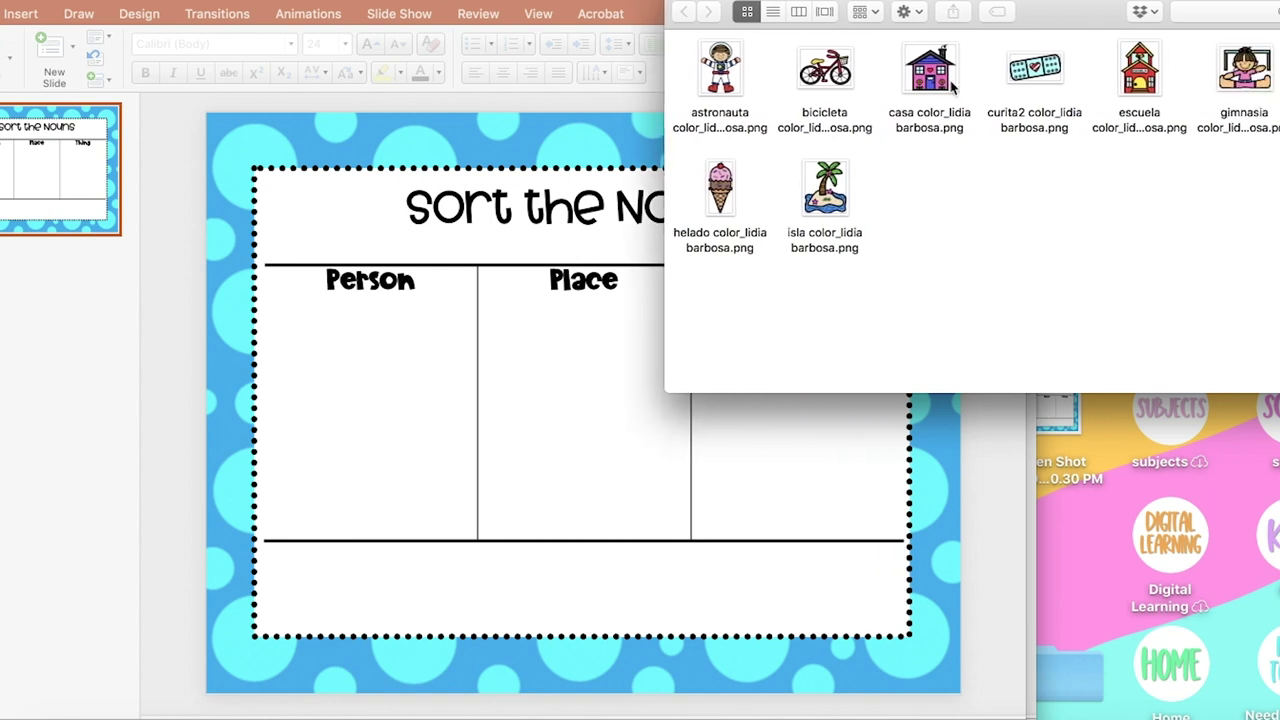
drag(727, 66, 320, 557)
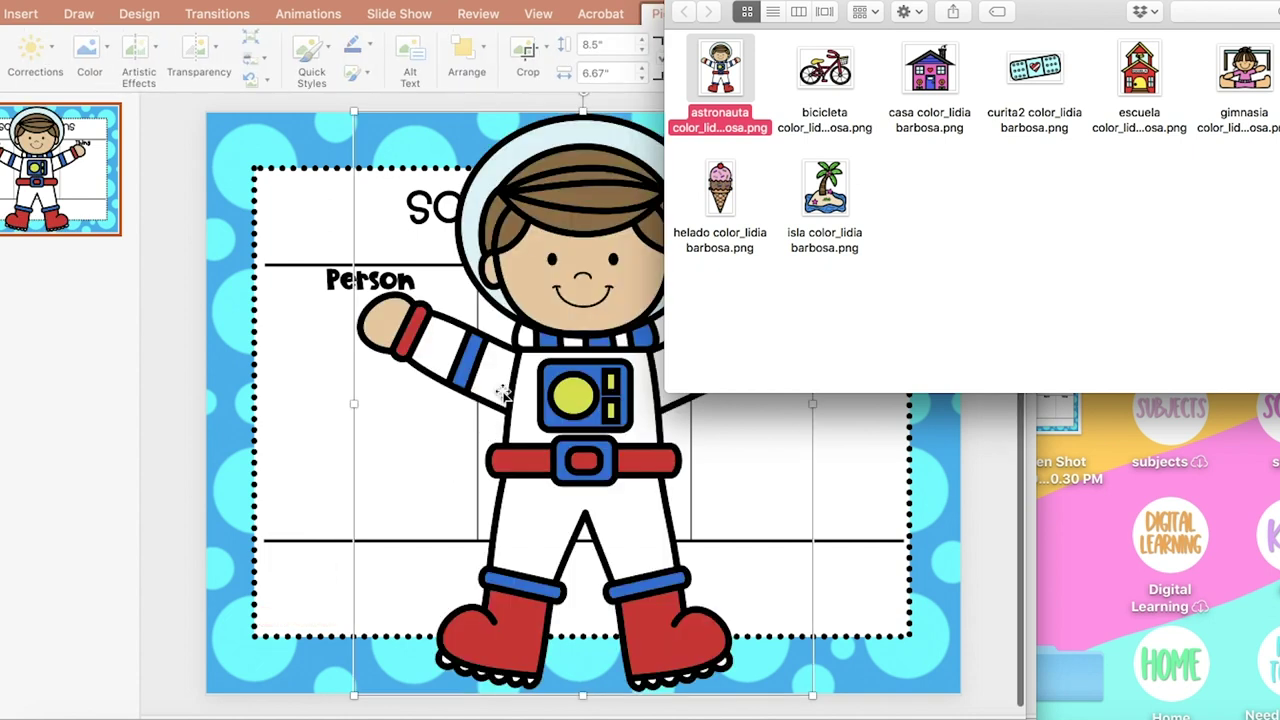
click(502, 392)
drag(815, 110, 309, 584)
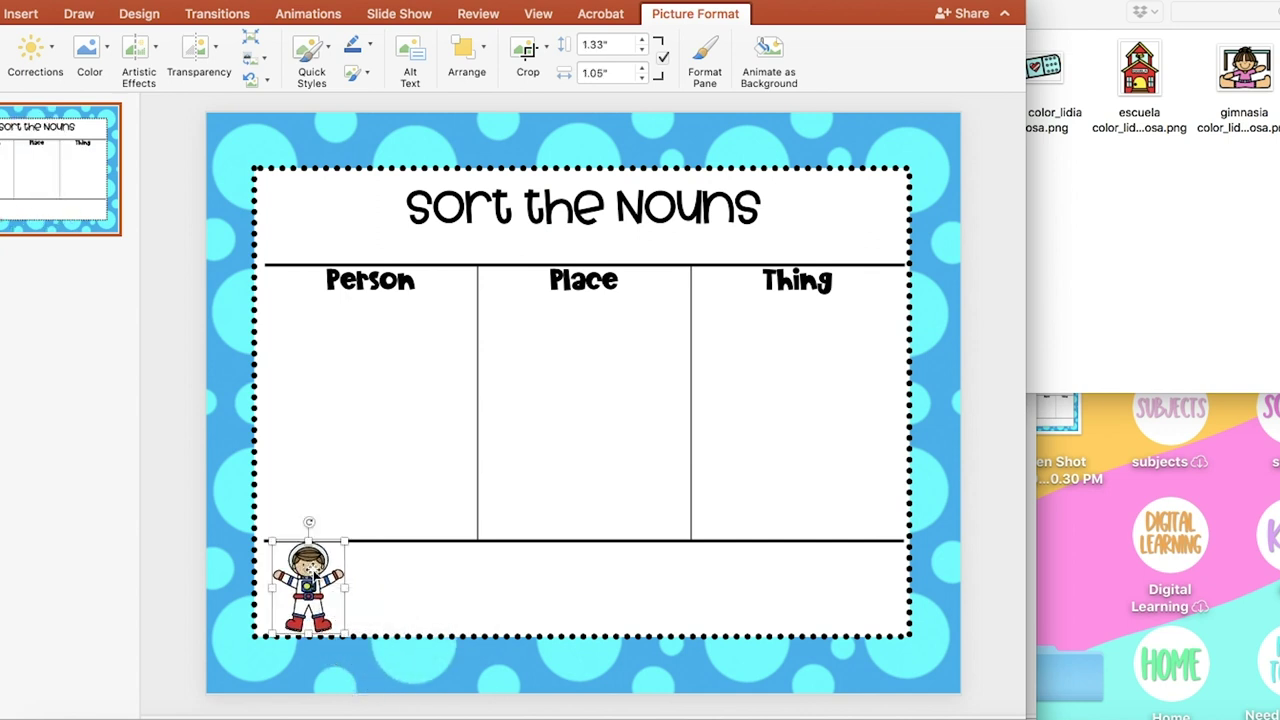
Add the bicicleta bicycle picture, shrunk to sit beside the astronaut
click(1134, 206)
click(825, 72)
drag(848, 72, 534, 586)
click(575, 485)
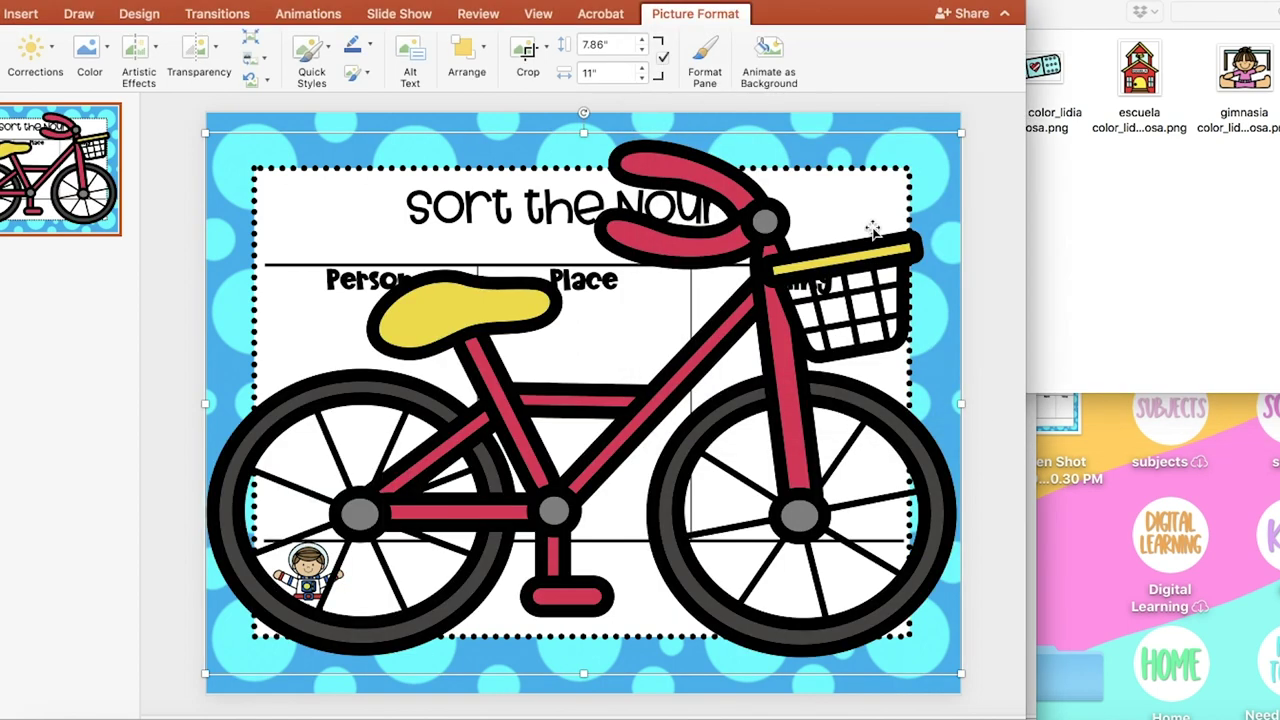
drag(958, 134, 404, 581)
Add the casa house and curita2 bandage pictures, shrunk, side by side in the bottom row
click(1120, 280)
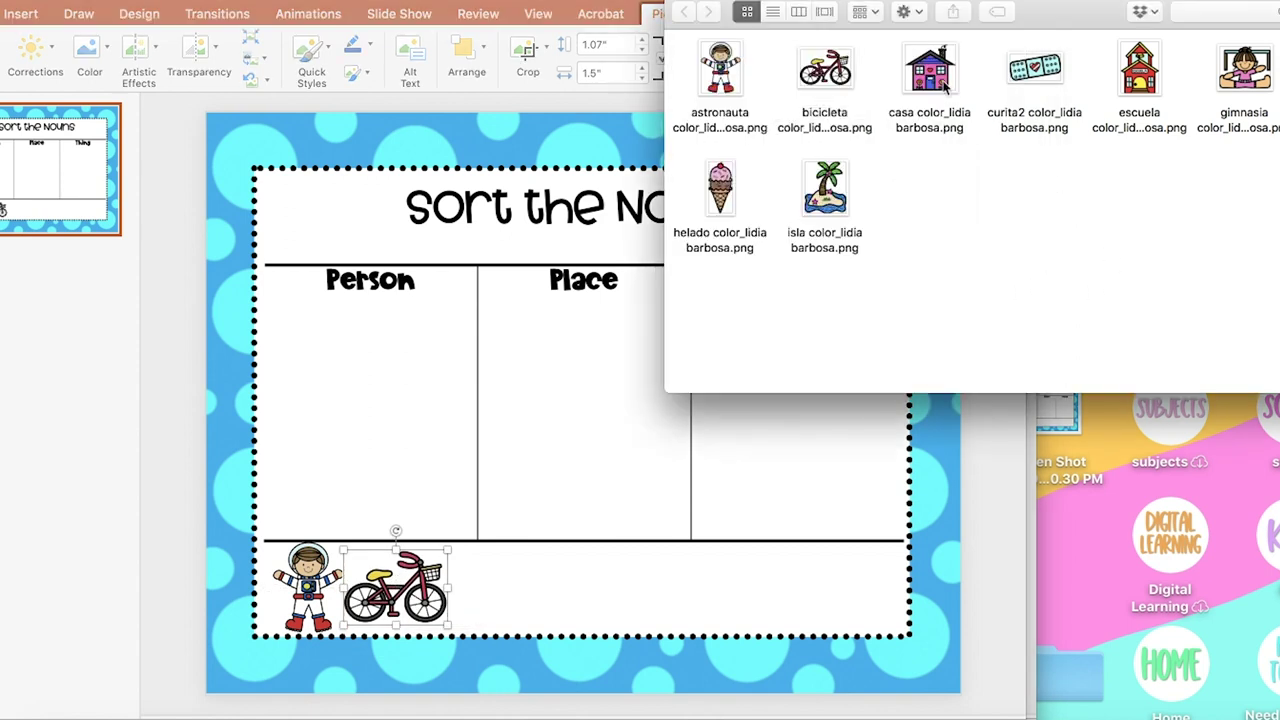
drag(938, 85, 566, 550)
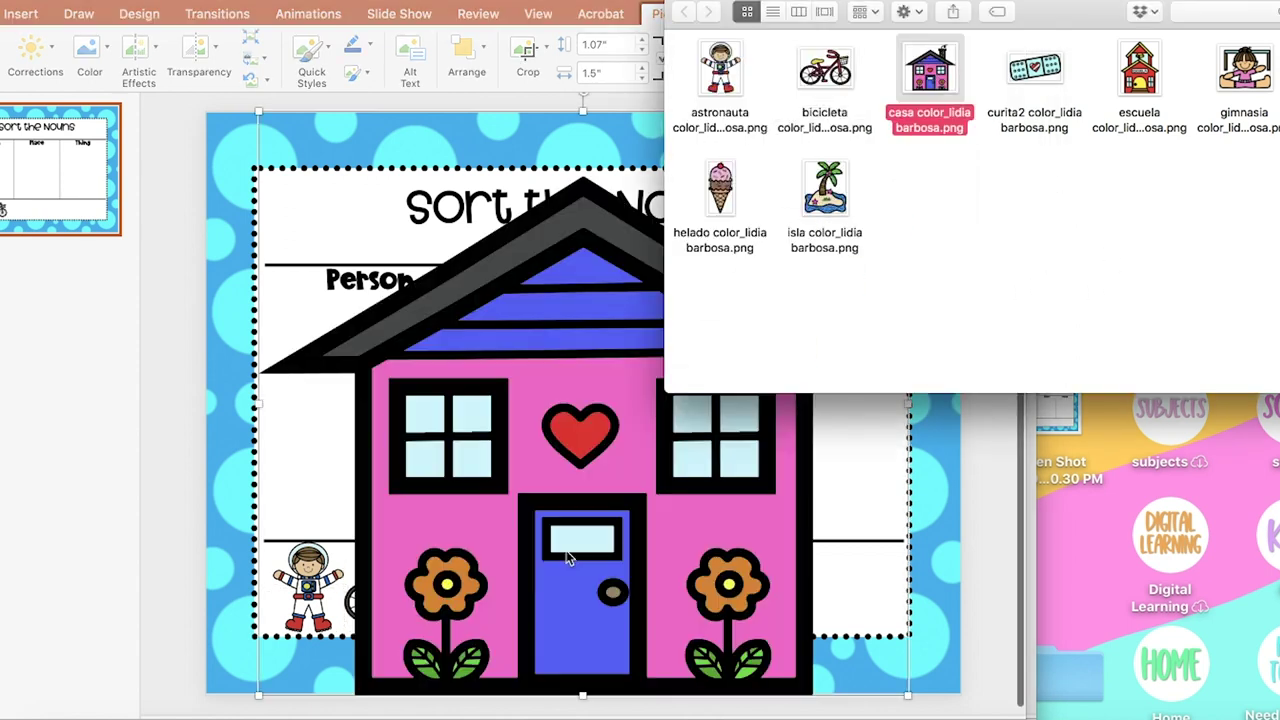
click(605, 482)
drag(900, 127, 512, 594)
click(1138, 303)
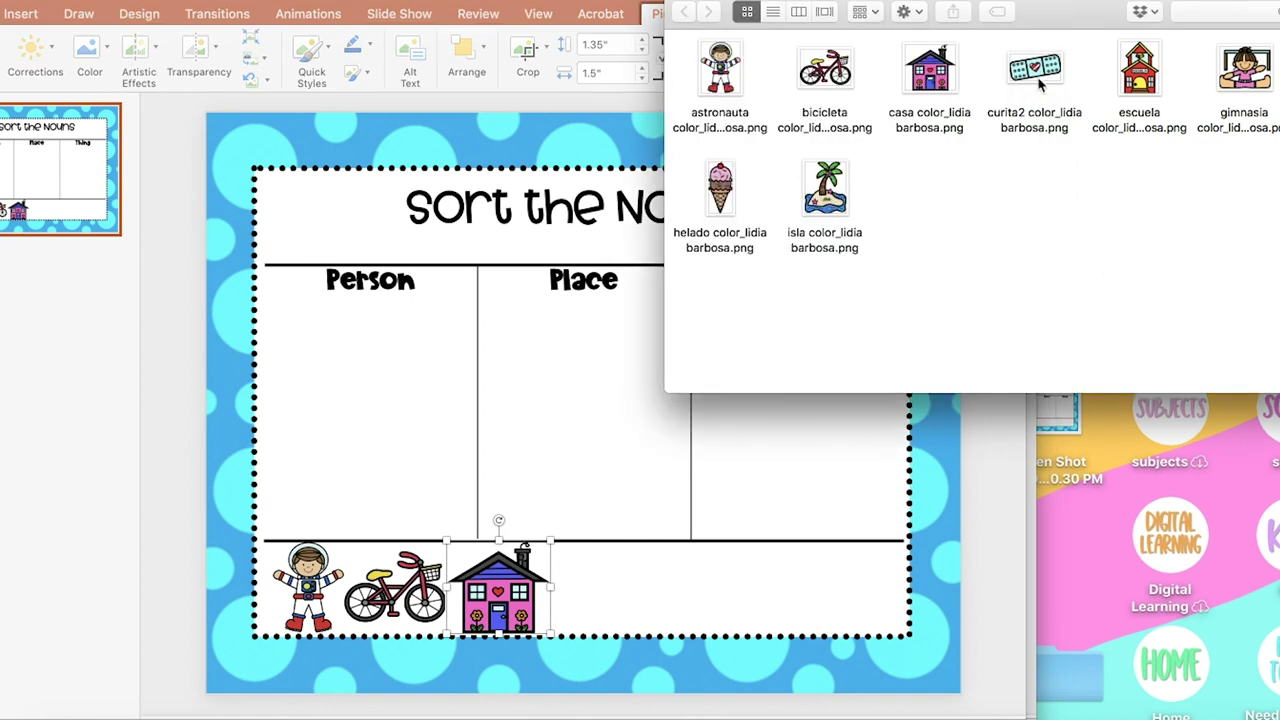
drag(1040, 85, 648, 648)
click(634, 526)
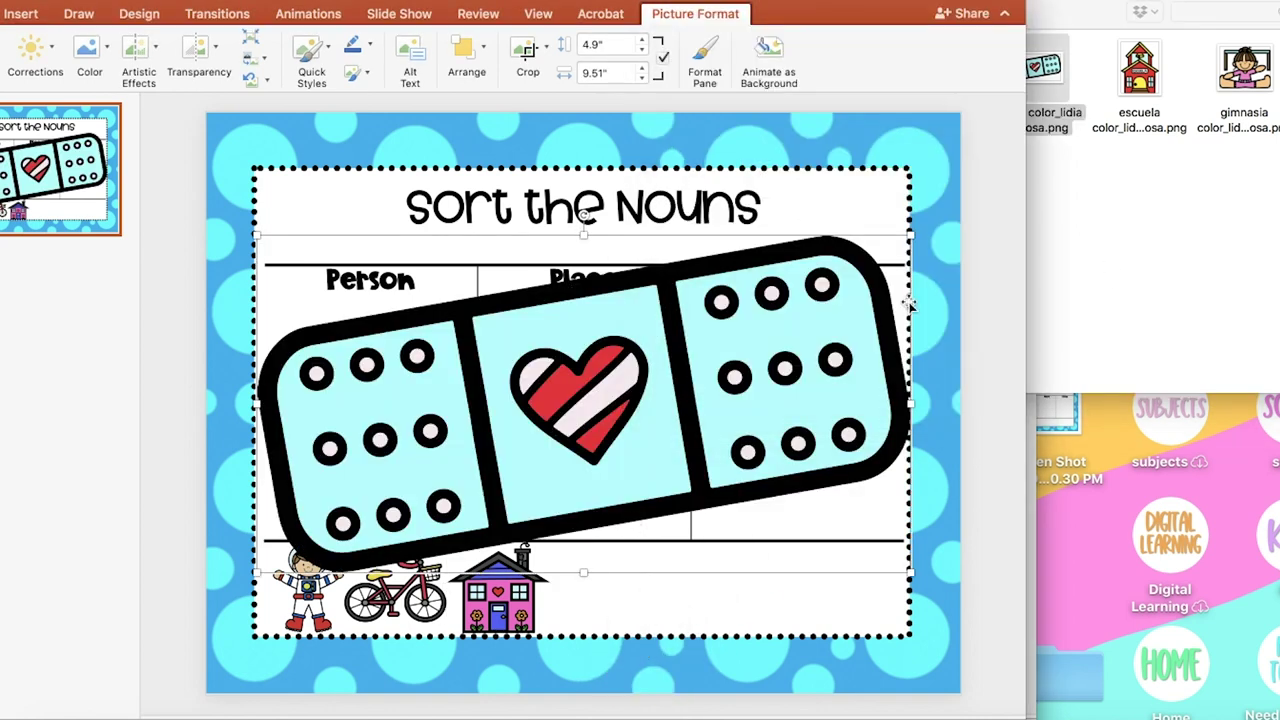
drag(914, 236, 357, 520)
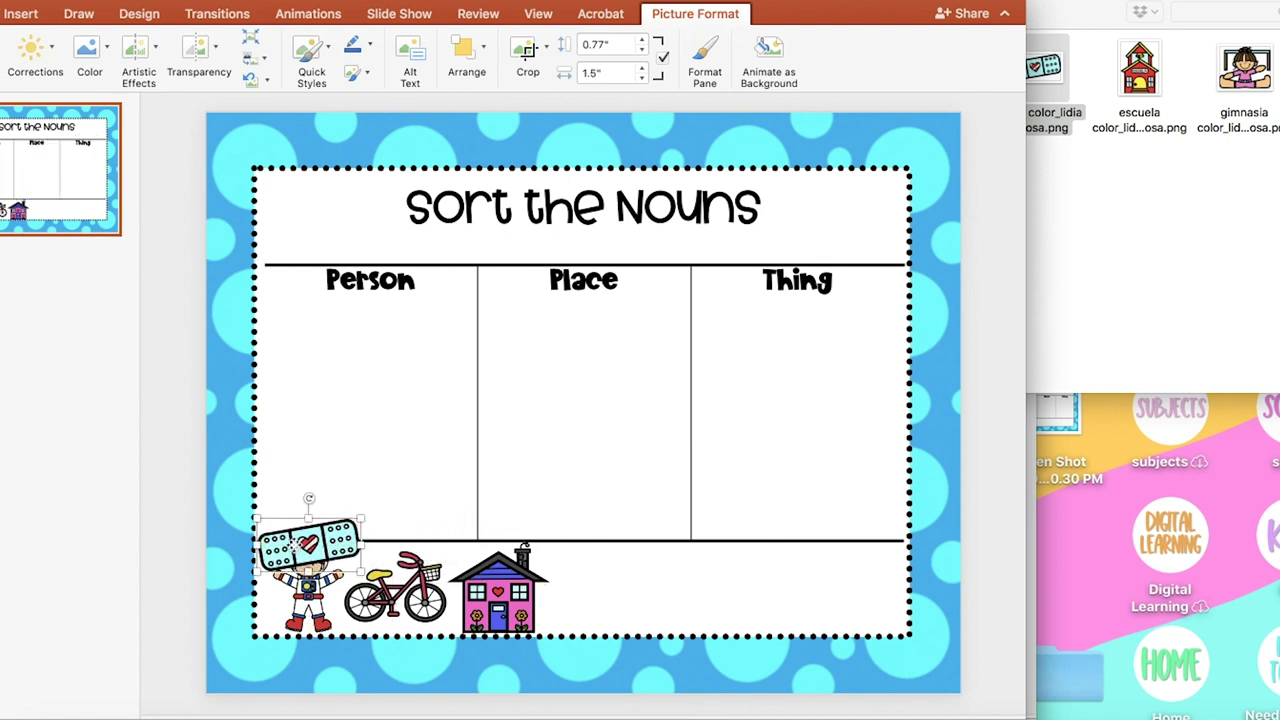
drag(295, 548, 588, 598)
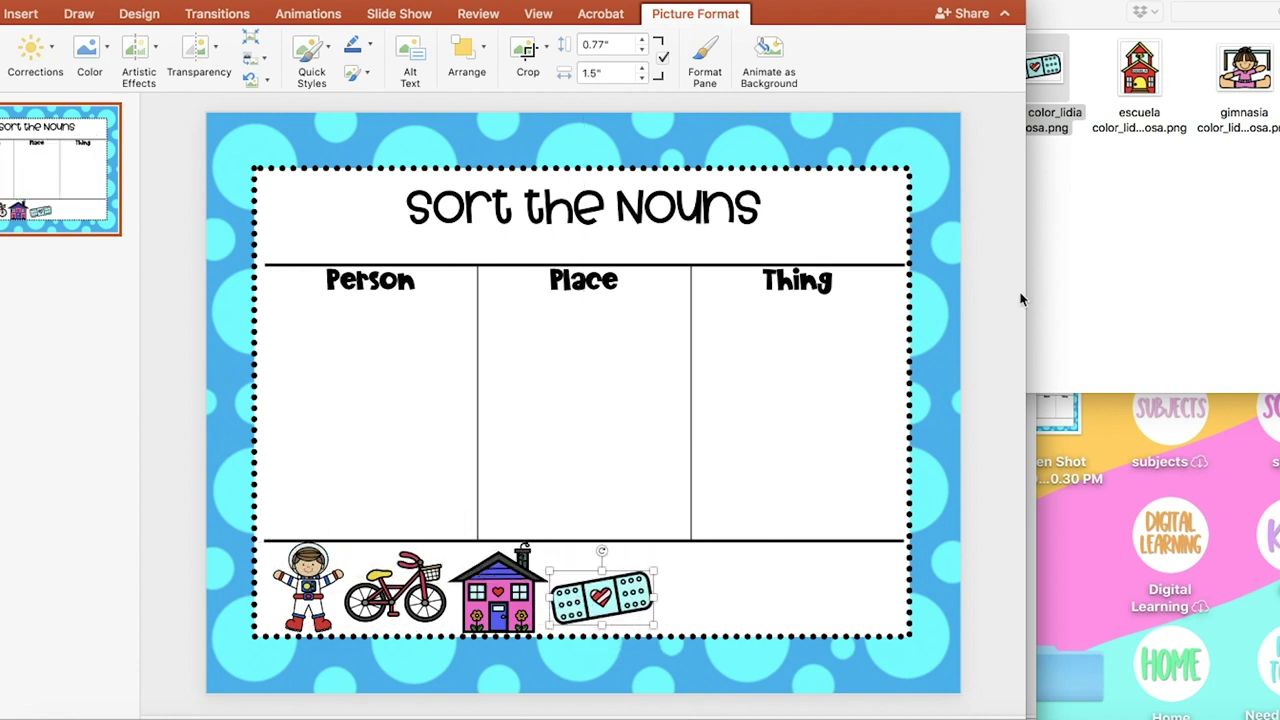
Add the escuela school picture, resized to clipart size, beside the bandage
click(1078, 264)
drag(1137, 90, 446, 384)
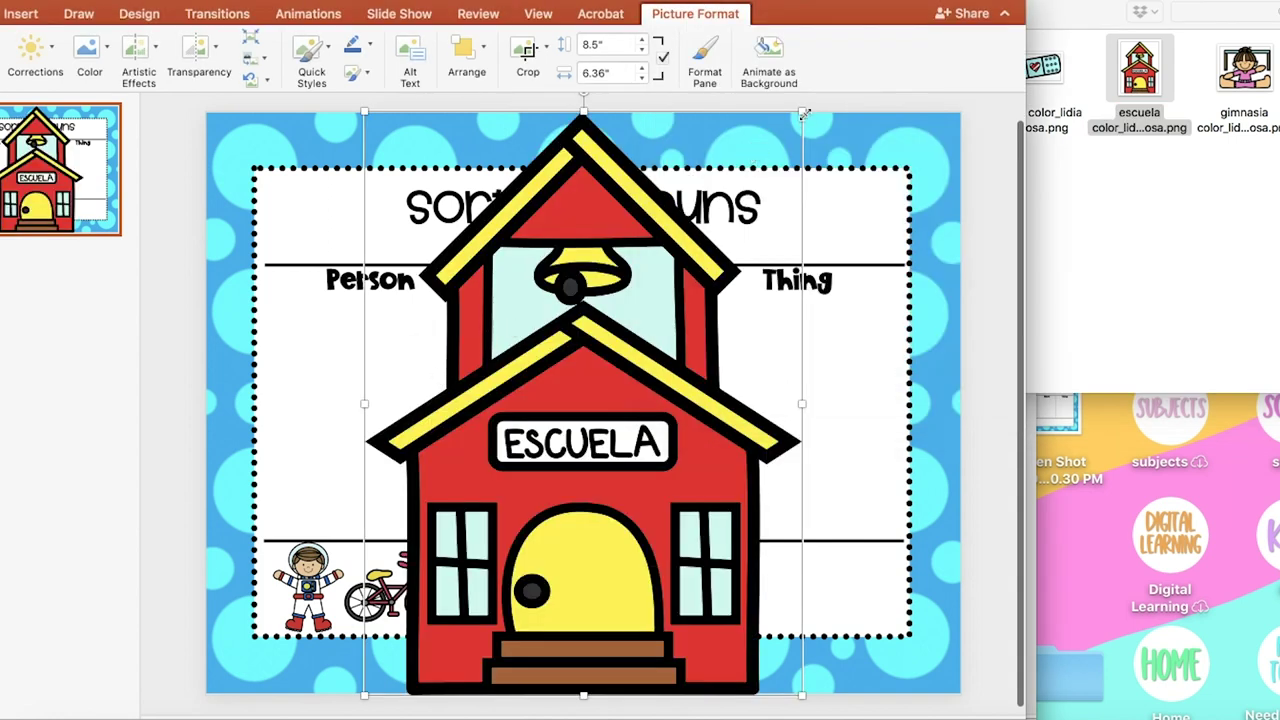
drag(803, 117, 434, 612)
drag(393, 659, 695, 592)
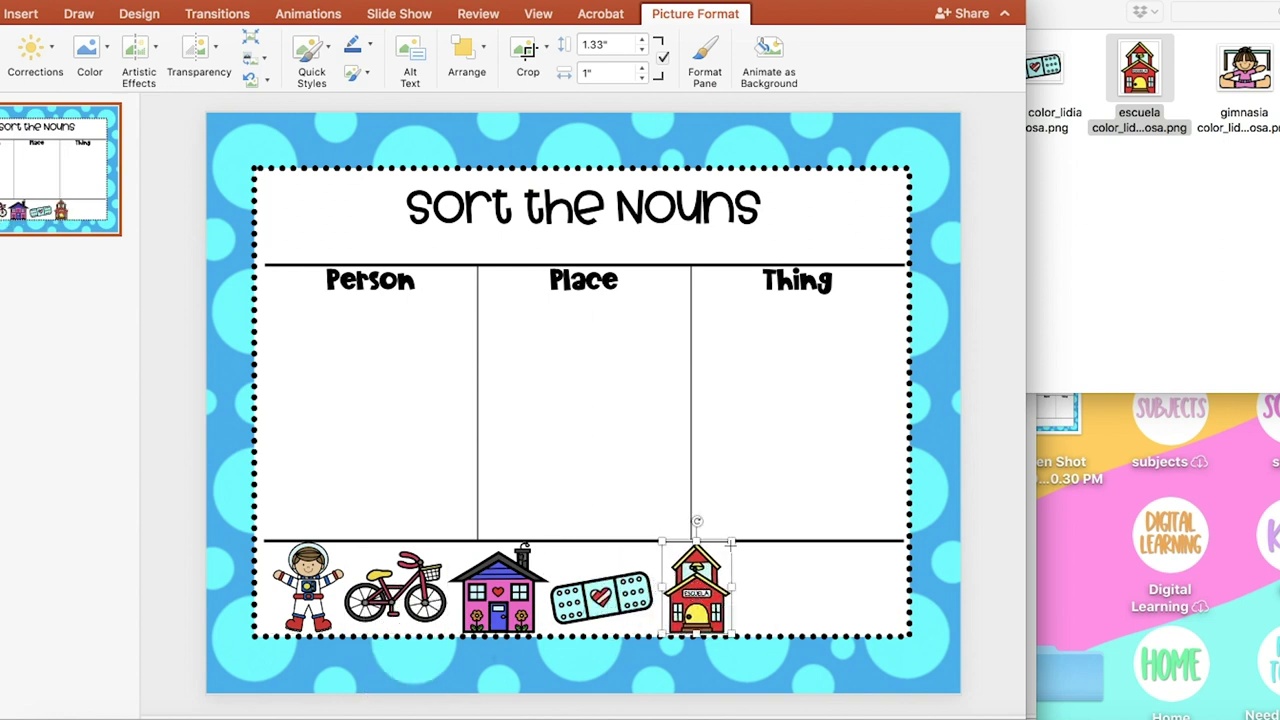
drag(724, 551, 724, 552)
Add the gimnasia girl and isla island pictures, each shrunk, at the end of the row
click(1179, 289)
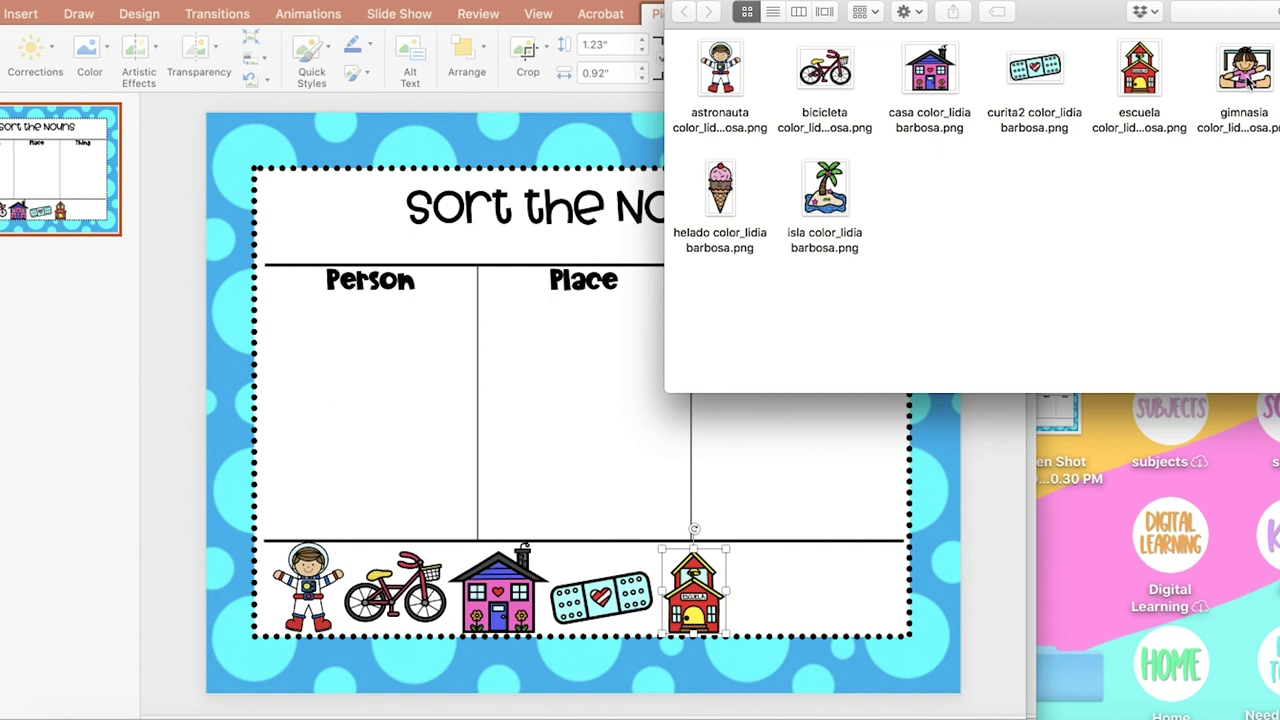
drag(1250, 84, 552, 544)
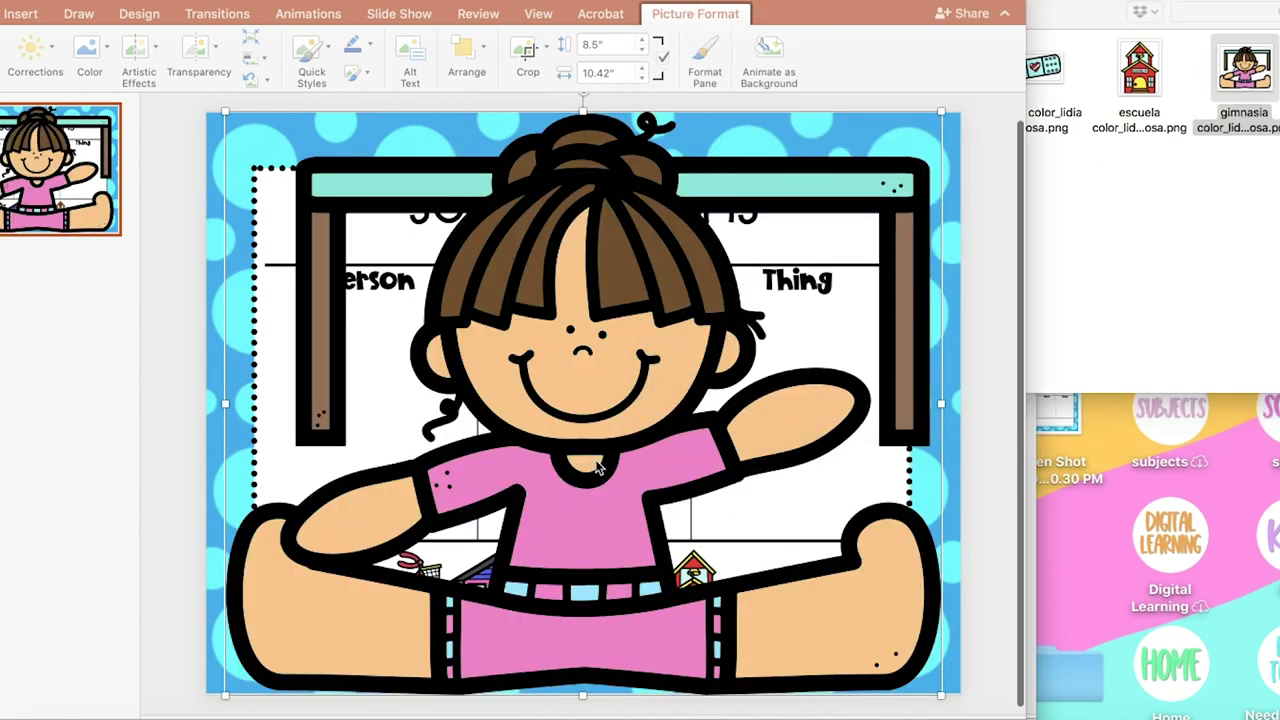
drag(941, 112, 790, 588)
click(1140, 317)
click(826, 198)
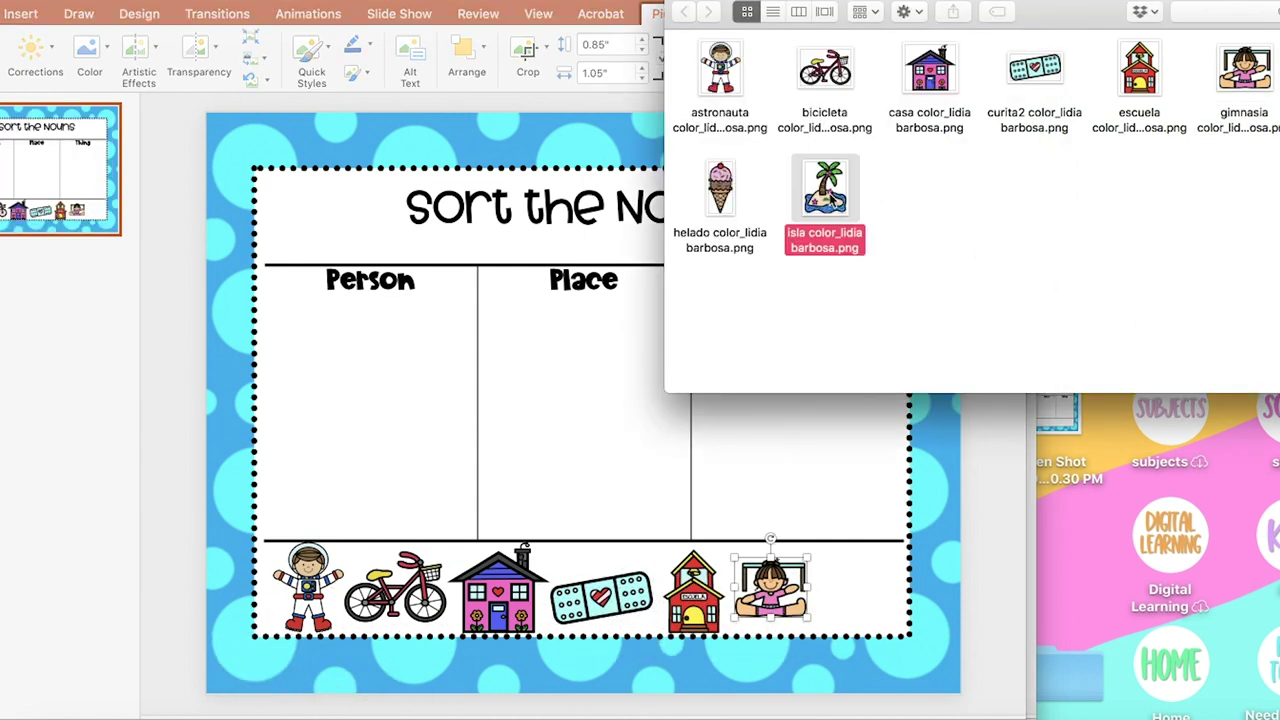
drag(826, 198, 570, 552)
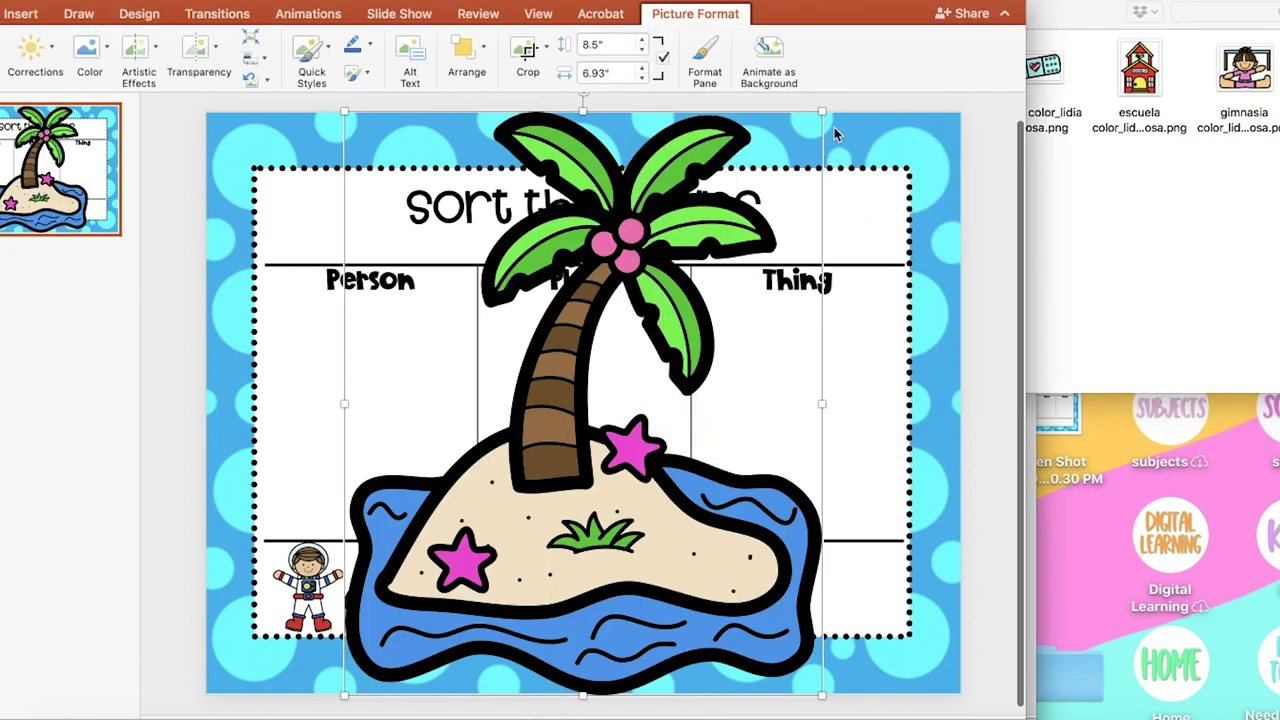
drag(824, 107, 853, 582)
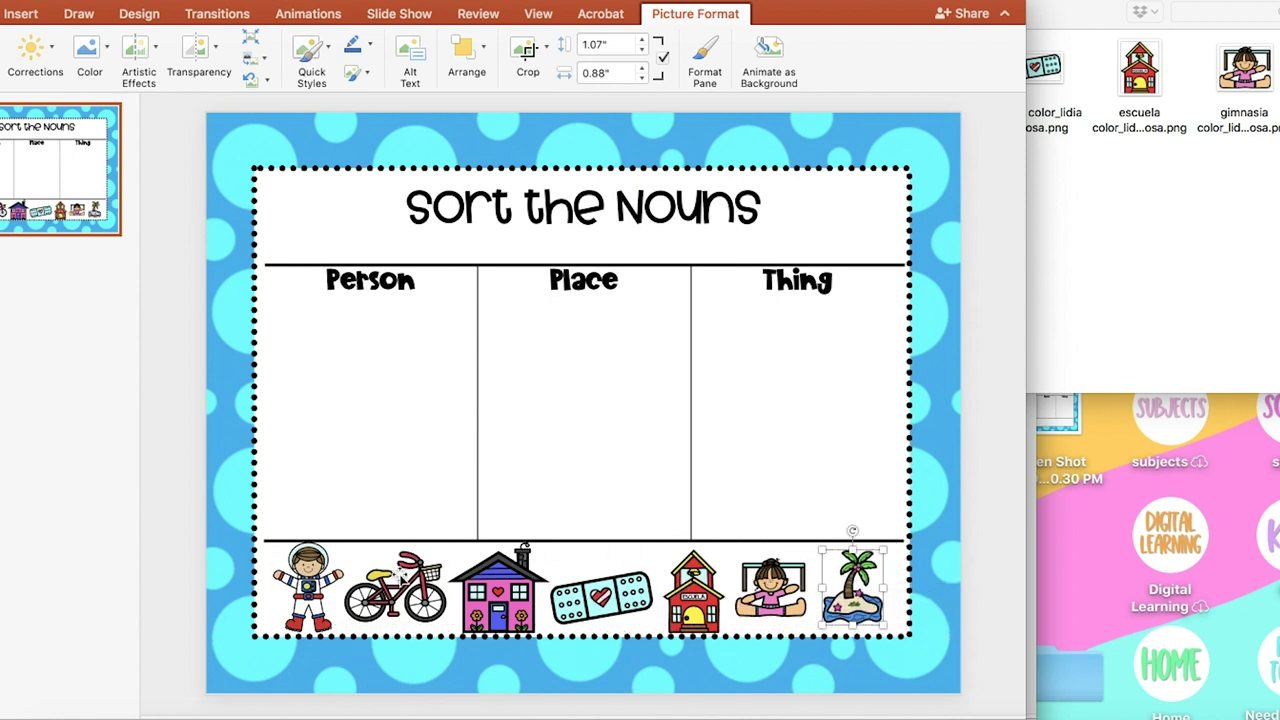
Select all seven bottom-row pictures and shrink them together
shift+click(294, 576)
shift+click(405, 588)
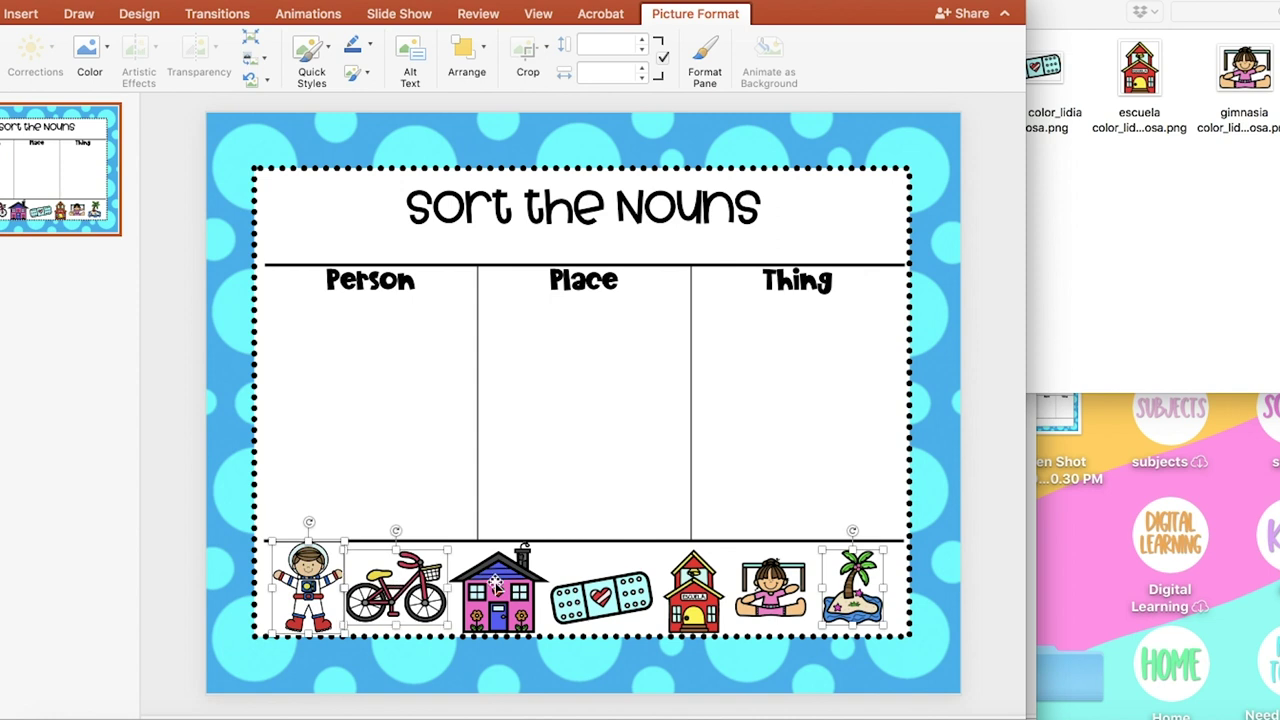
shift+click(496, 585)
shift+click(600, 595)
shift+click(704, 585)
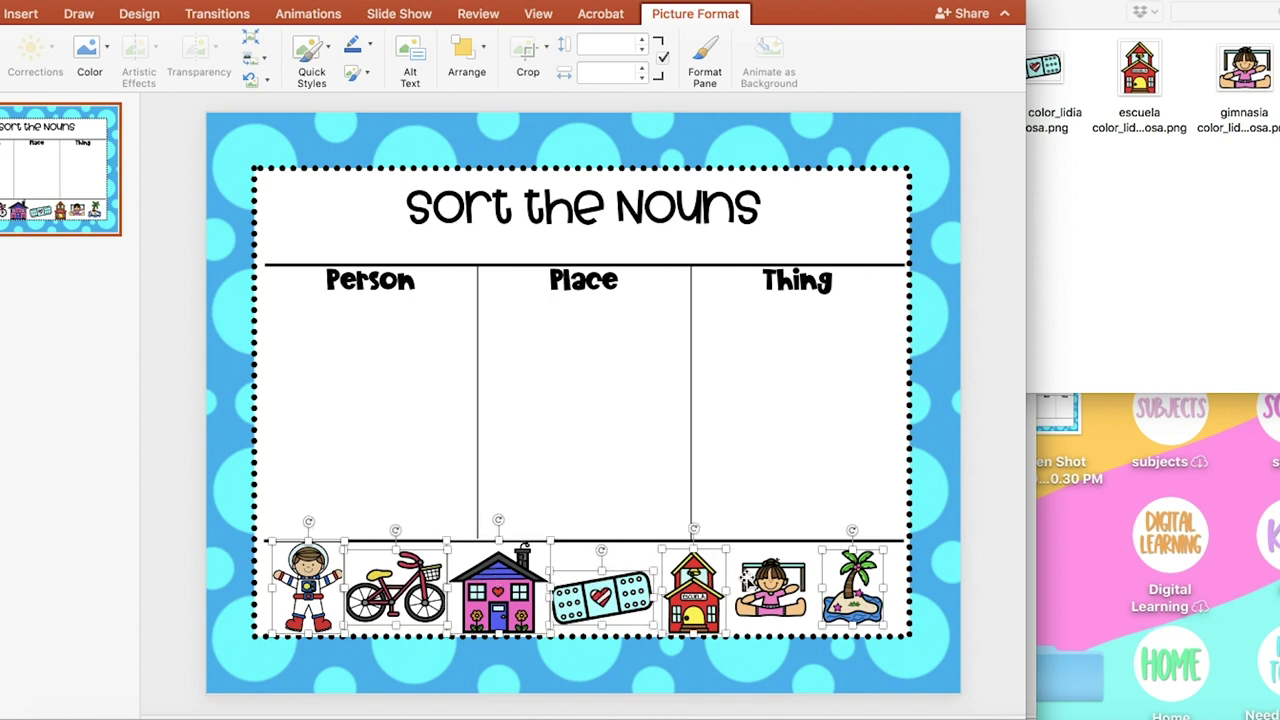
shift+click(786, 582)
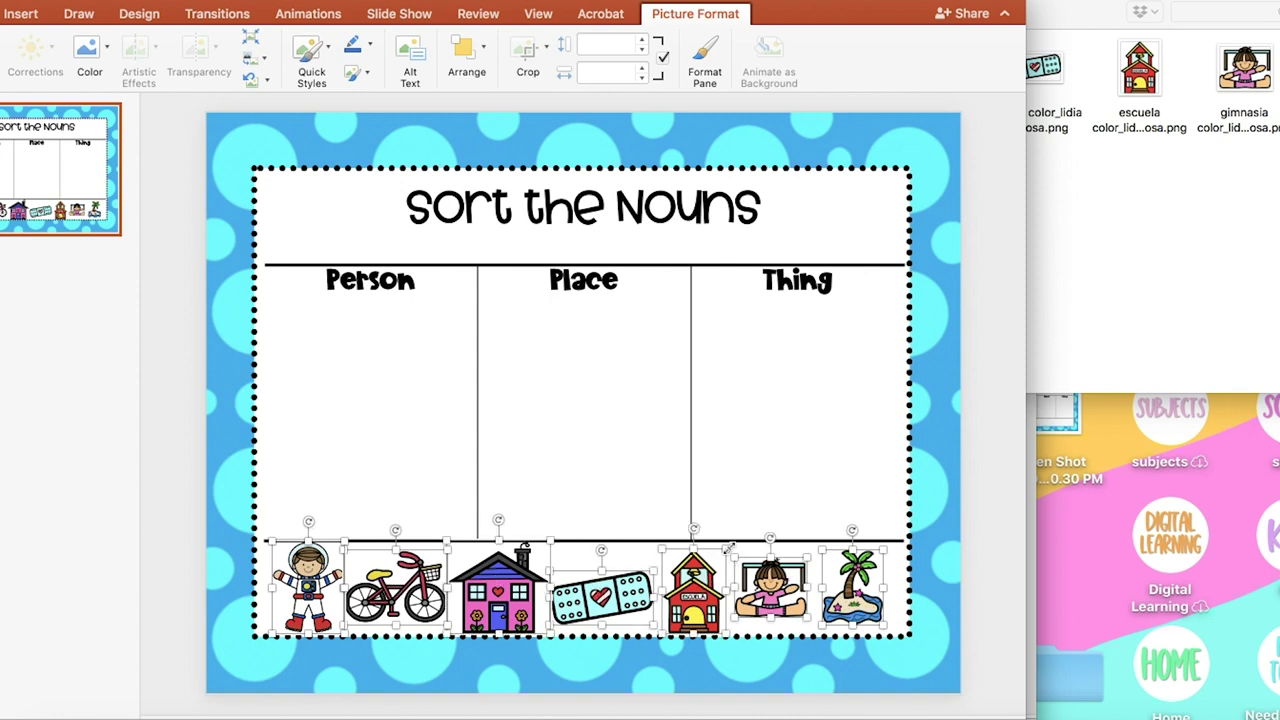
drag(728, 548, 714, 563)
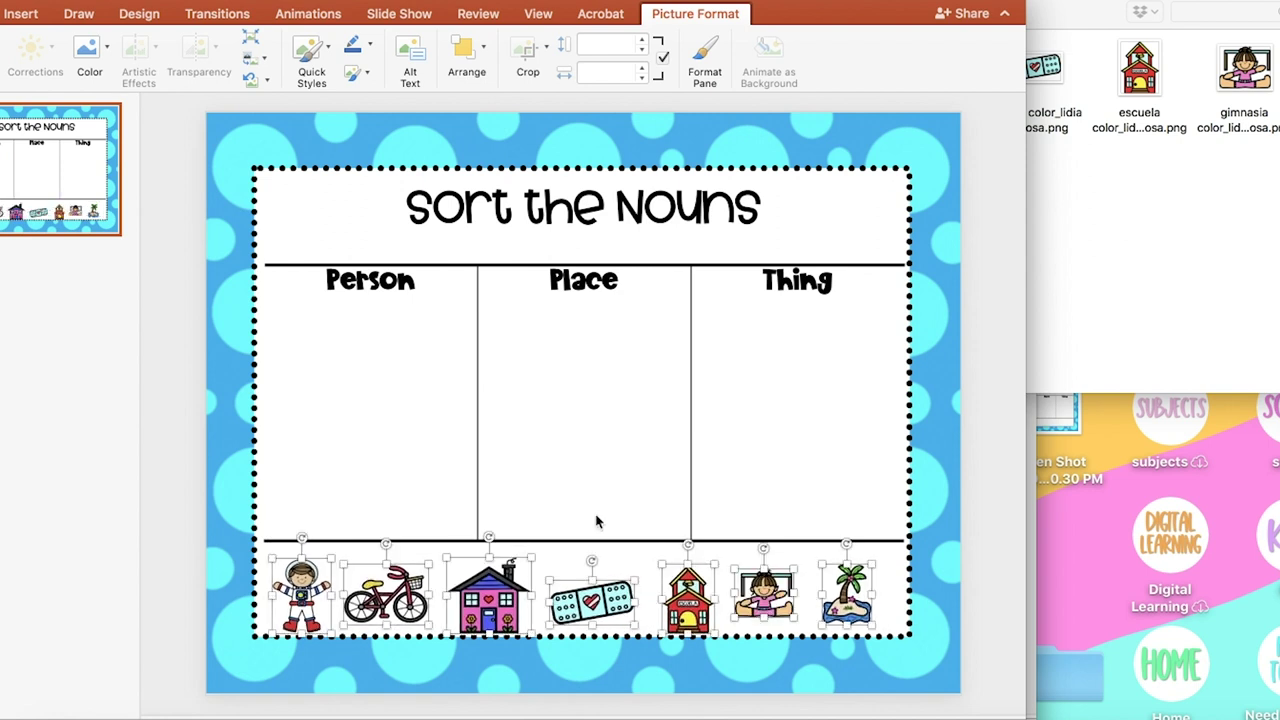
click(597, 521)
Close the gaps so the house, bandage, school, girl and island sit evenly spaced
click(400, 585)
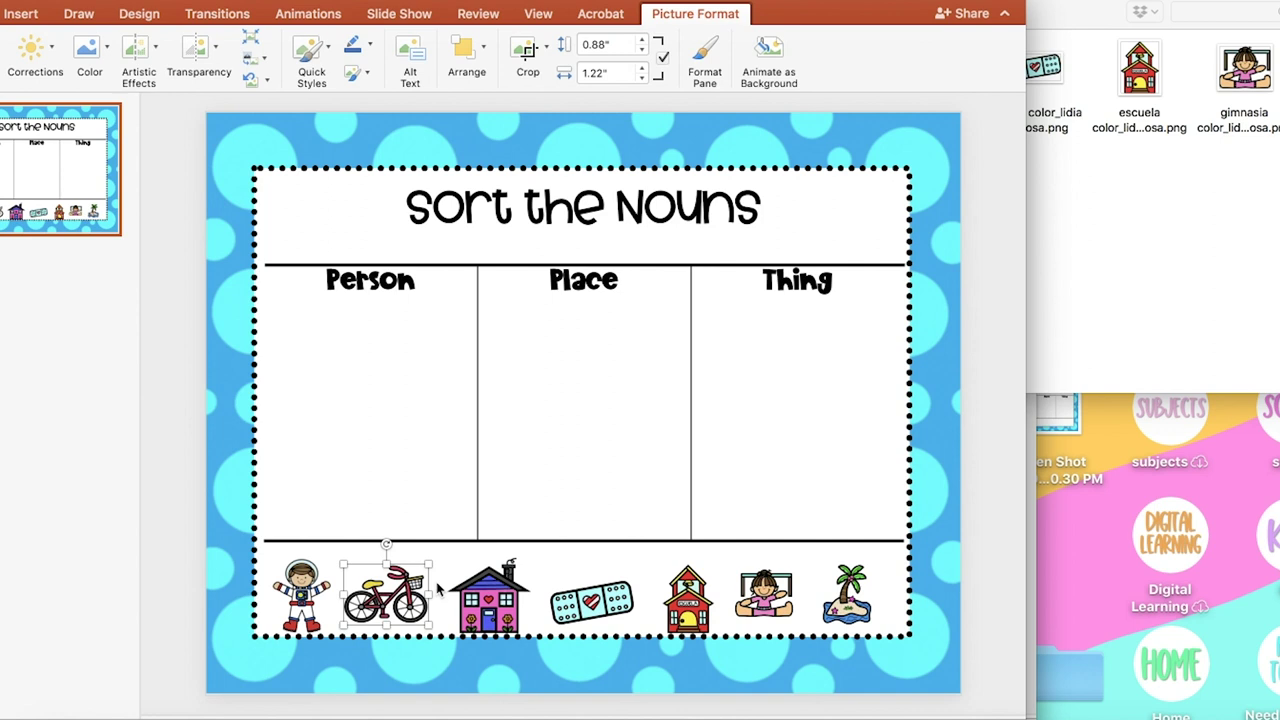
click(442, 594)
drag(443, 594, 434, 596)
drag(600, 600, 574, 600)
drag(688, 598, 646, 598)
drag(760, 592, 708, 595)
drag(832, 594, 776, 592)
Add the helado ice cream picture, shrunk, beside the palm tree island
click(1105, 286)
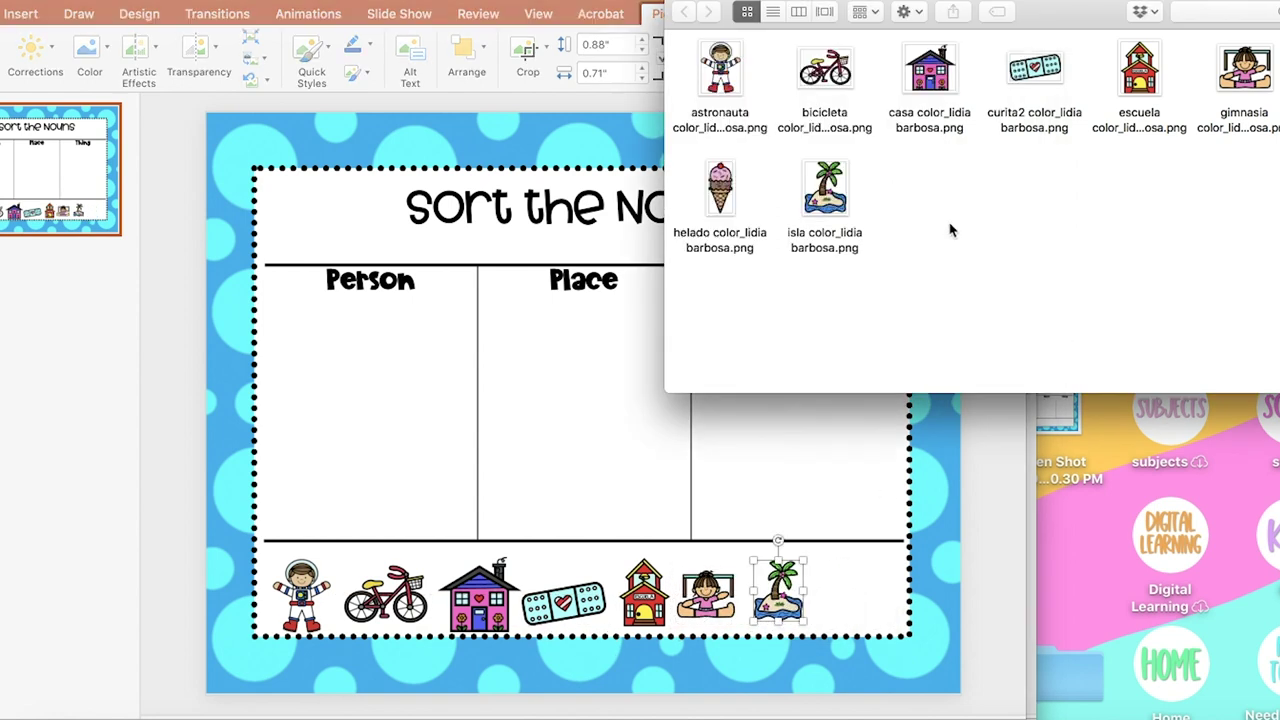
click(824, 190)
drag(735, 180, 600, 460)
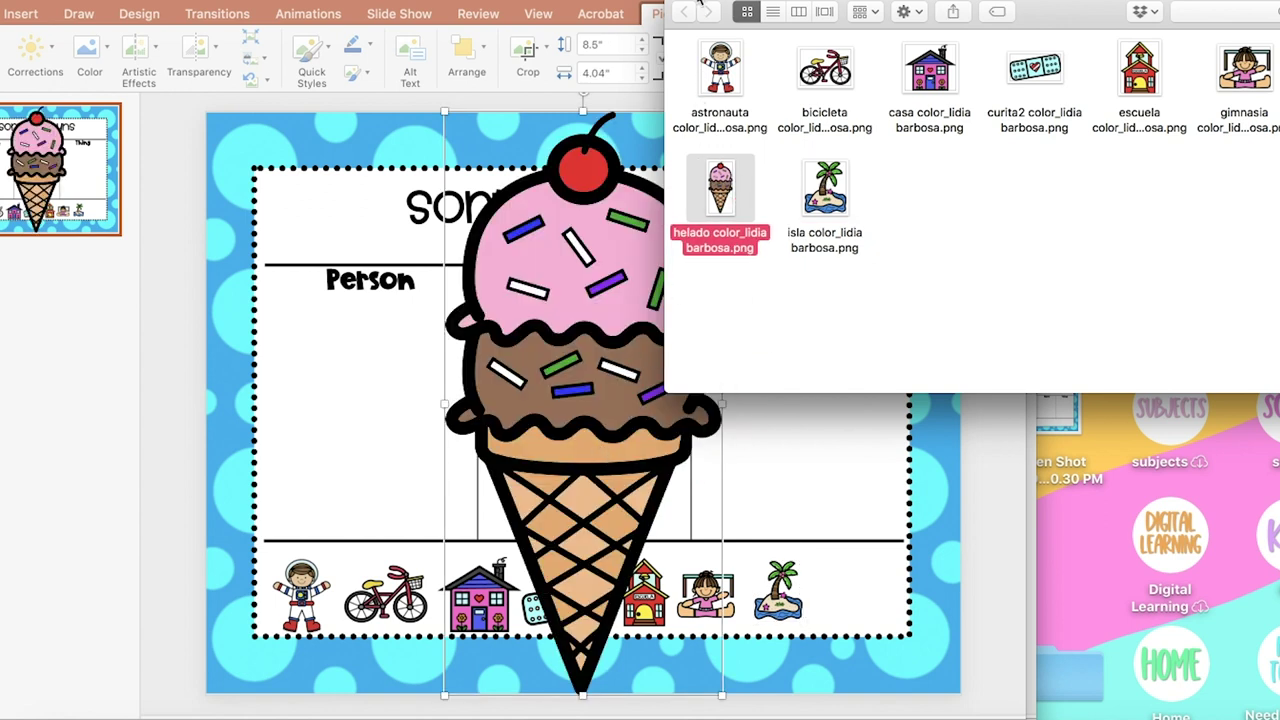
key(super+m)
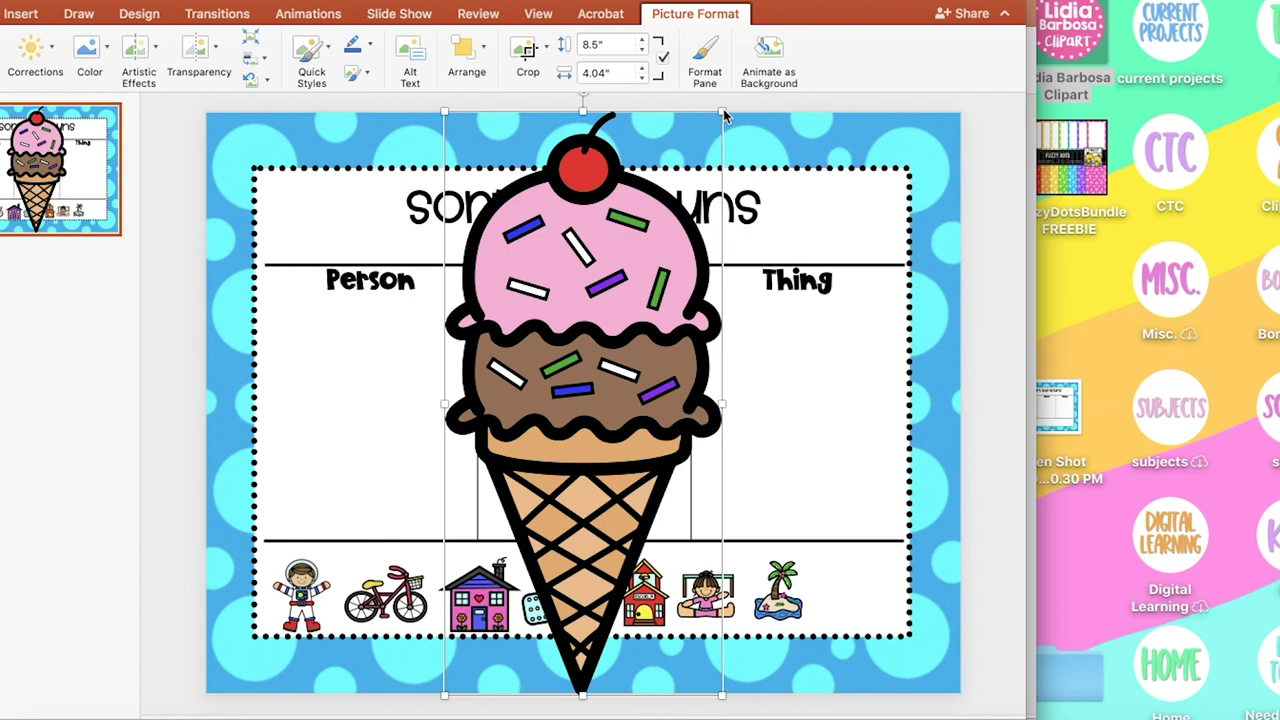
drag(718, 116, 440, 605)
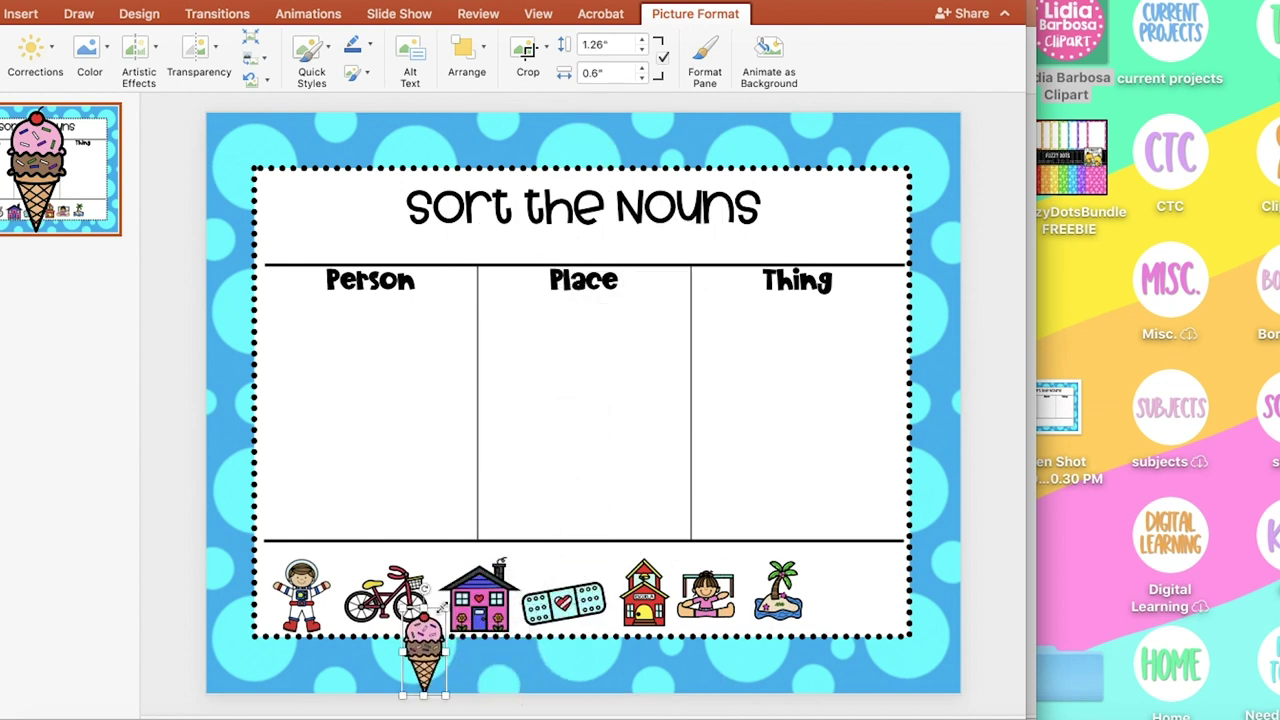
drag(420, 660, 865, 590)
click(531, 328)
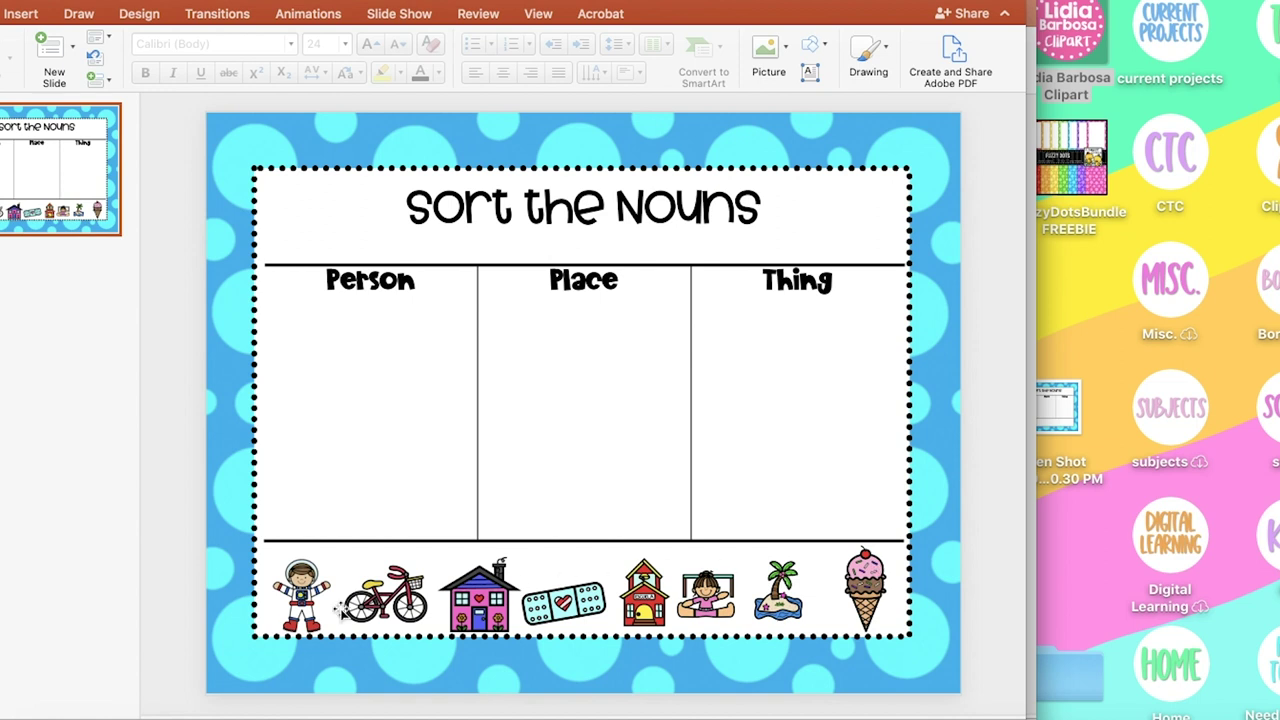
Sort each picture into its Person, Place or Thing column
click(292, 603)
drag(295, 603, 298, 385)
drag(378, 604, 753, 374)
drag(480, 610, 528, 410)
drag(551, 591, 766, 458)
drag(648, 607, 629, 423)
drag(703, 600, 377, 414)
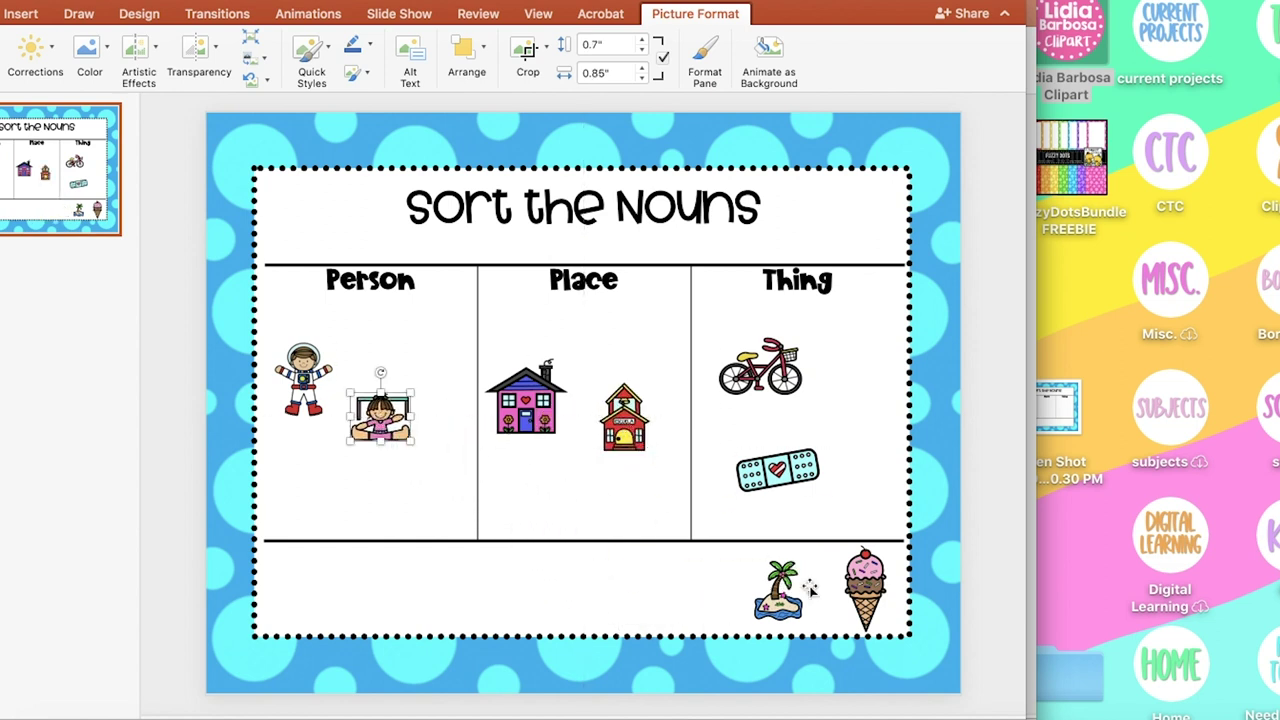
click(866, 574)
drag(866, 574, 867, 432)
click(779, 588)
drag(779, 588, 560, 495)
click(978, 425)
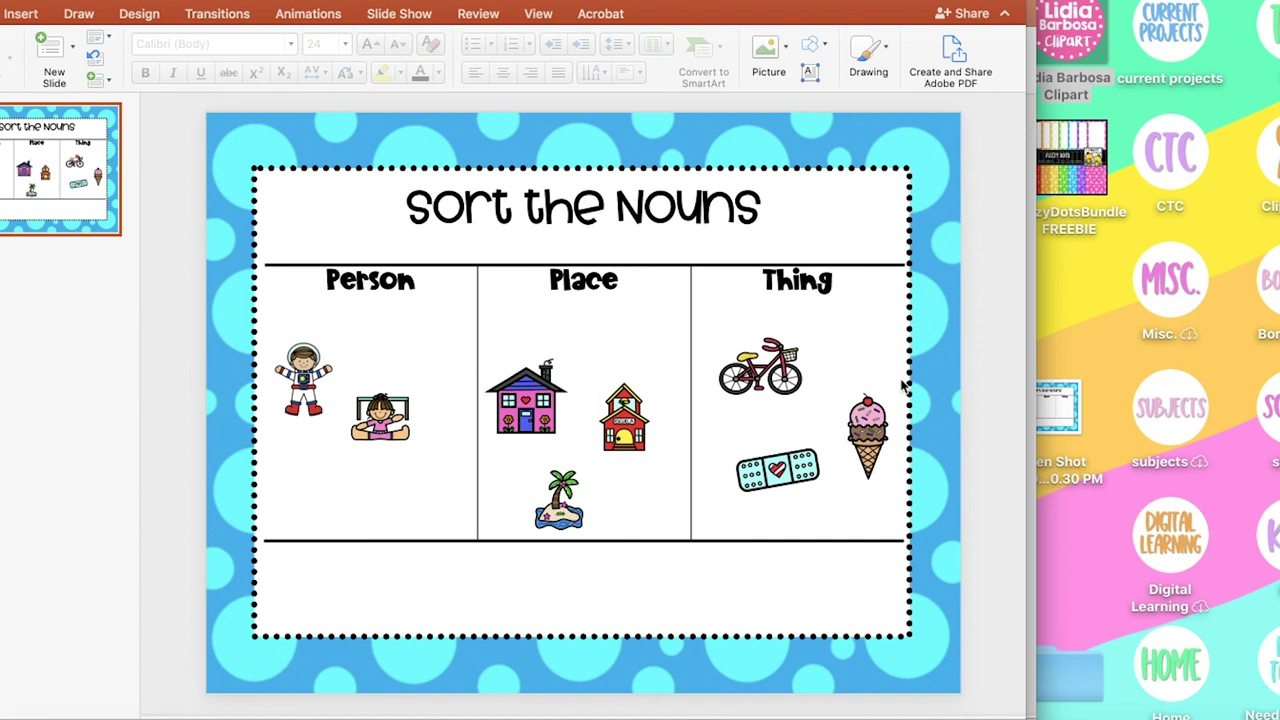
Return the astronaut and girl to the bottom row, side by side
click(298, 372)
drag(298, 372, 289, 595)
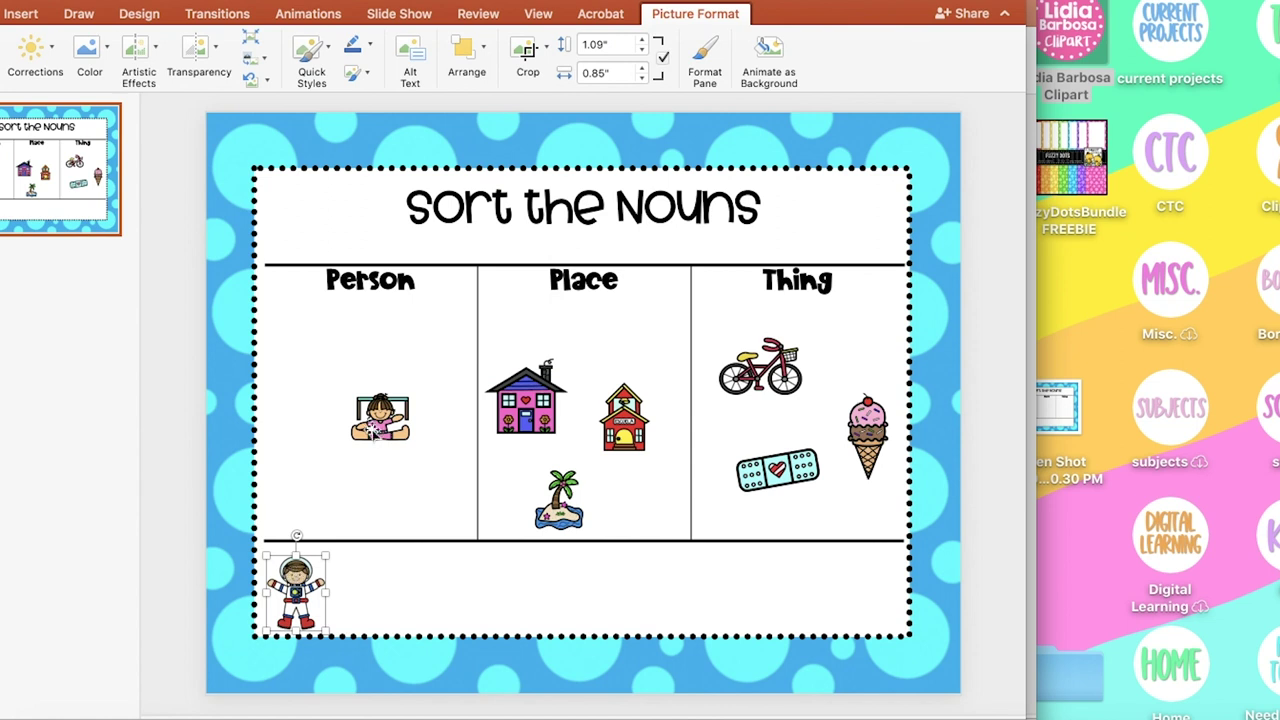
drag(373, 432, 354, 607)
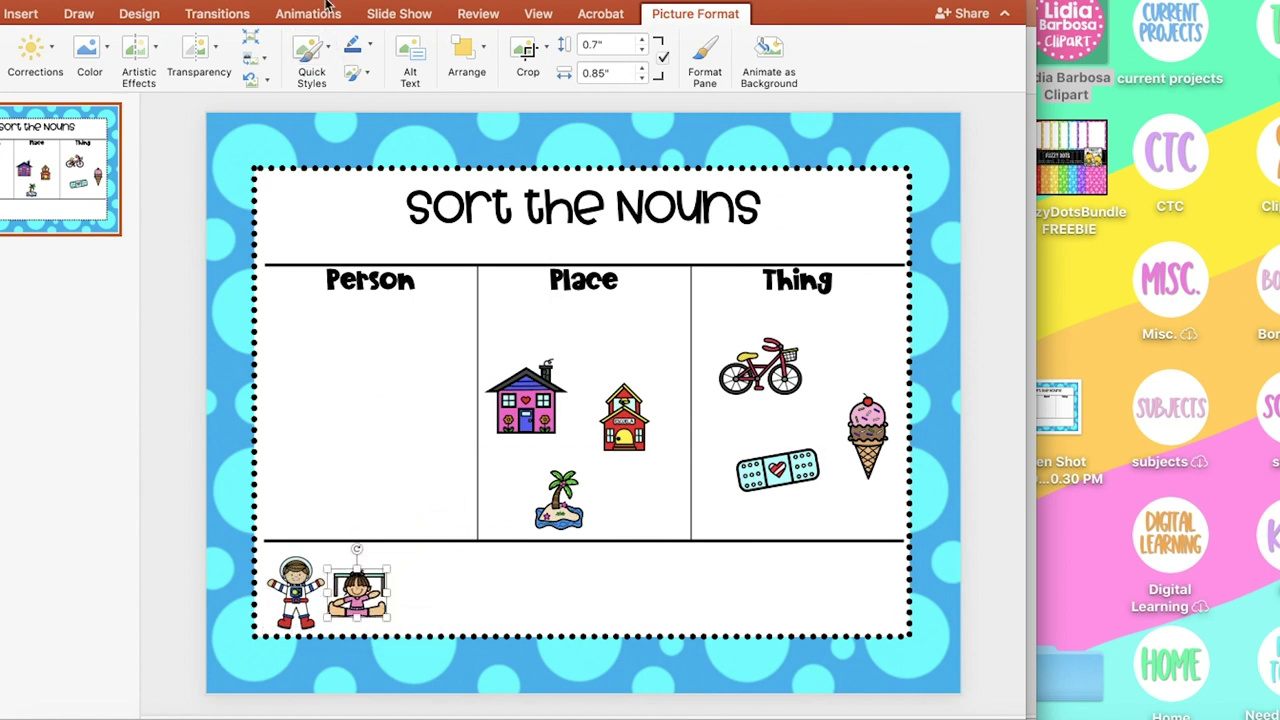
drag(323, 11, 420, 2)
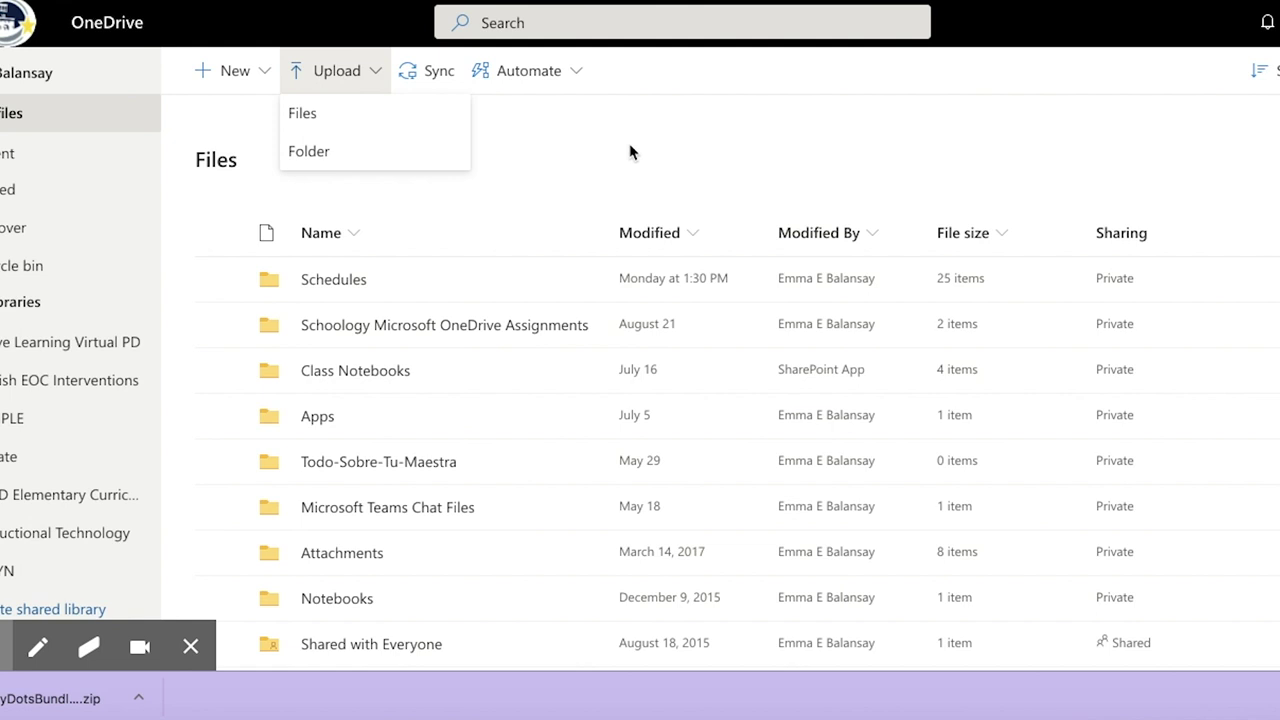
Upload Noun Sort Activity.pptx to OneDrive Files with Upload > Files
click(335, 118)
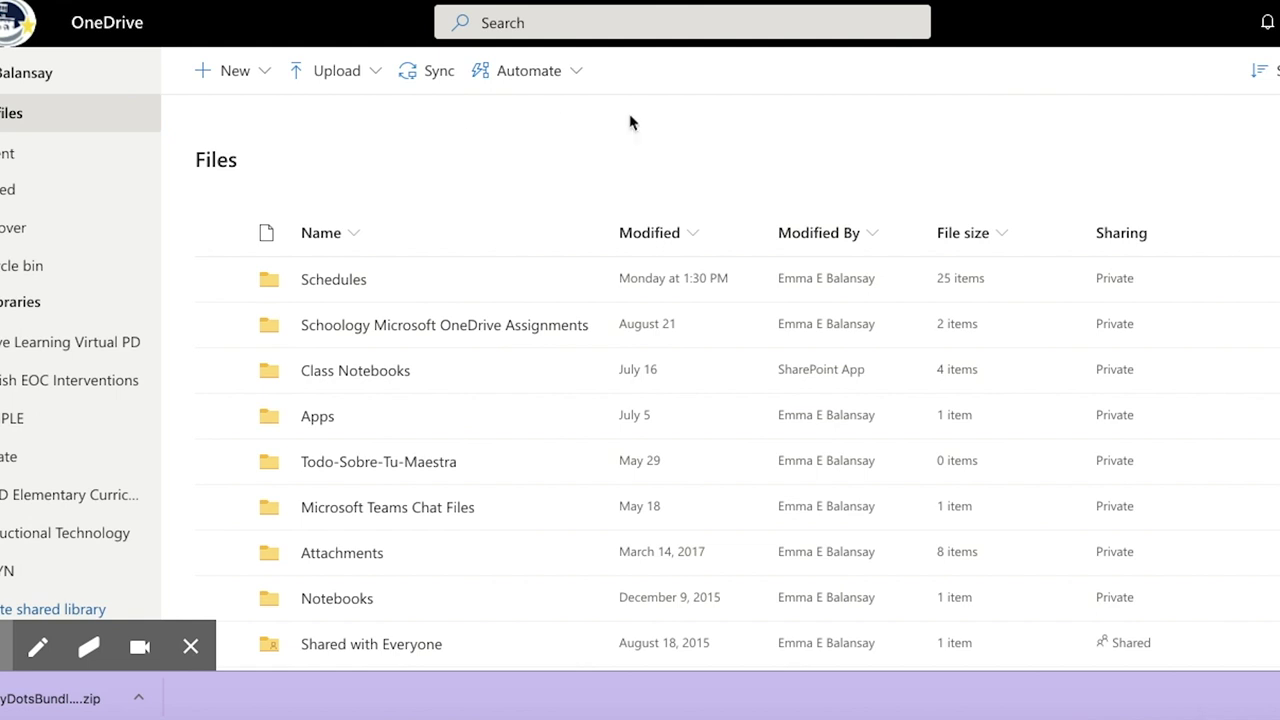
click(335, 85)
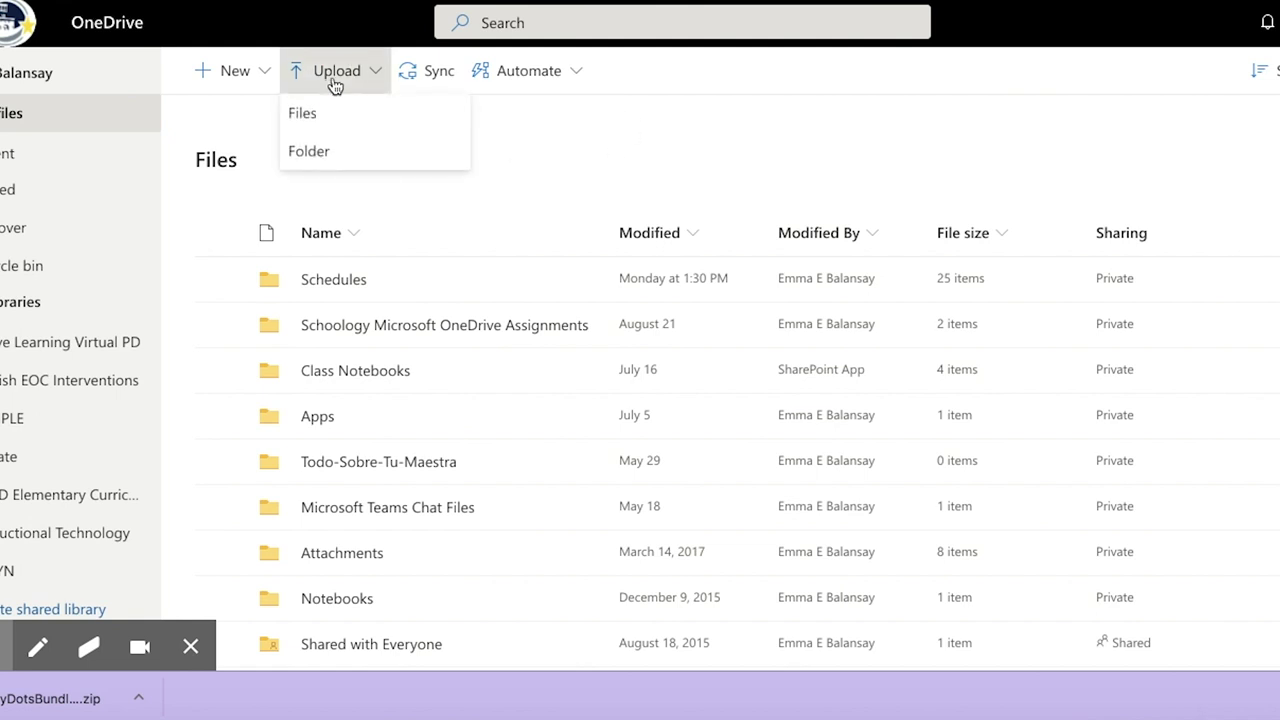
click(334, 110)
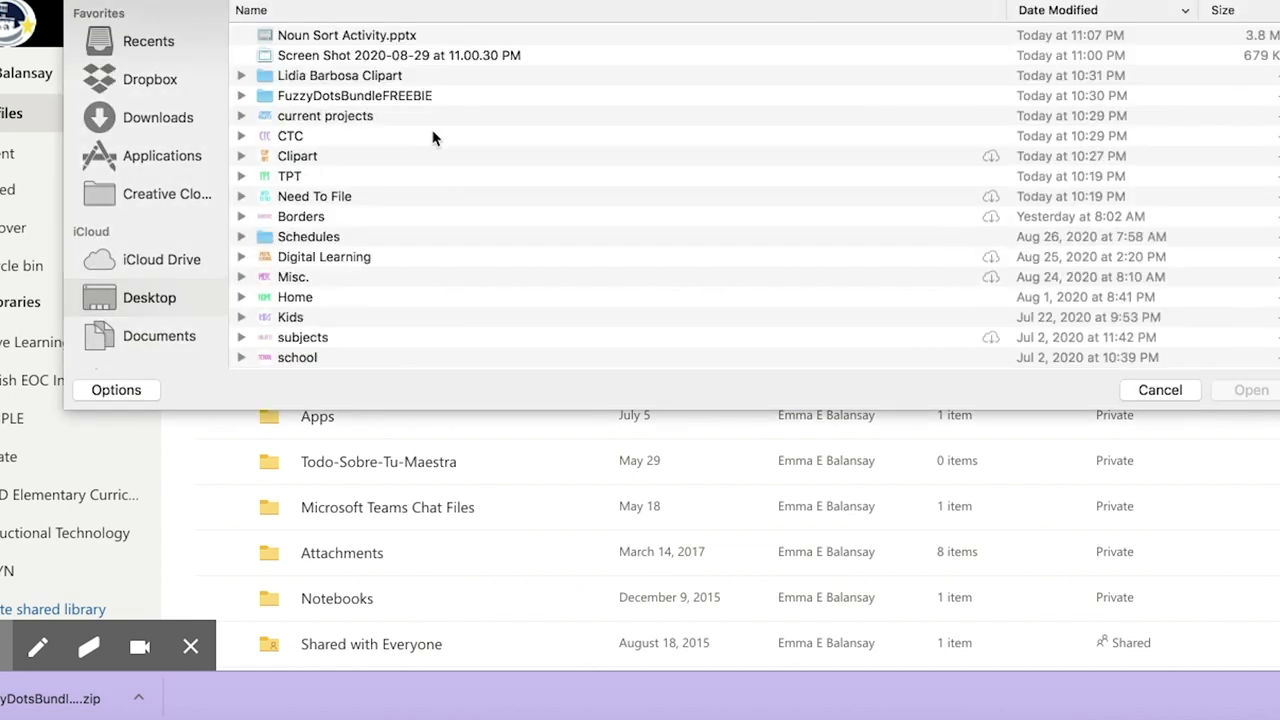
click(350, 37)
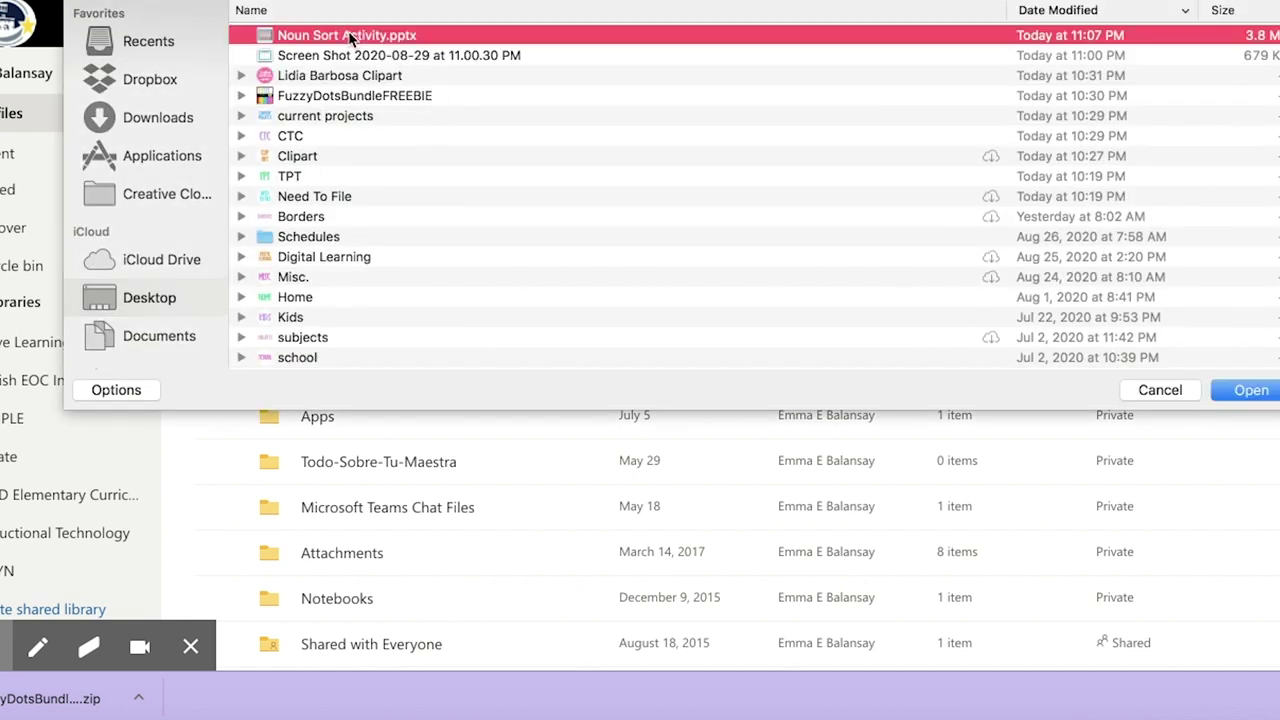
click(1270, 391)
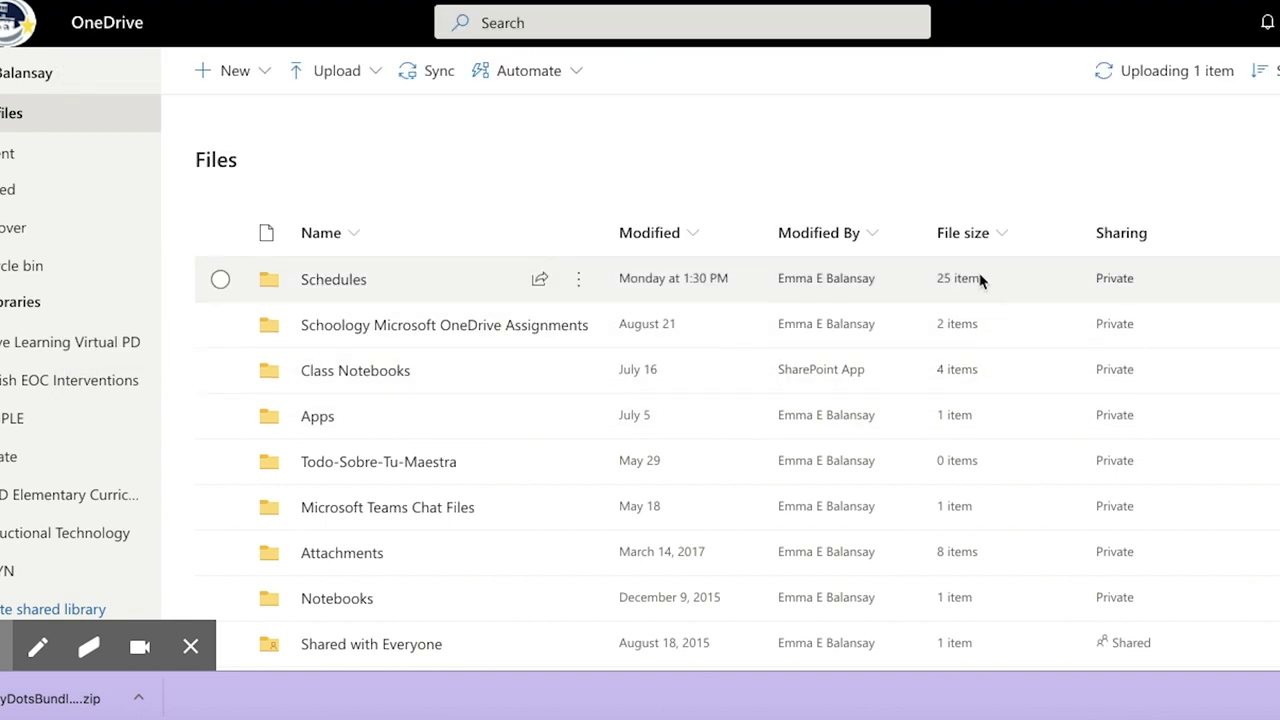
Set Noun Sort Activity.pptx's sharing link to work only for people in the school district
click(1192, 85)
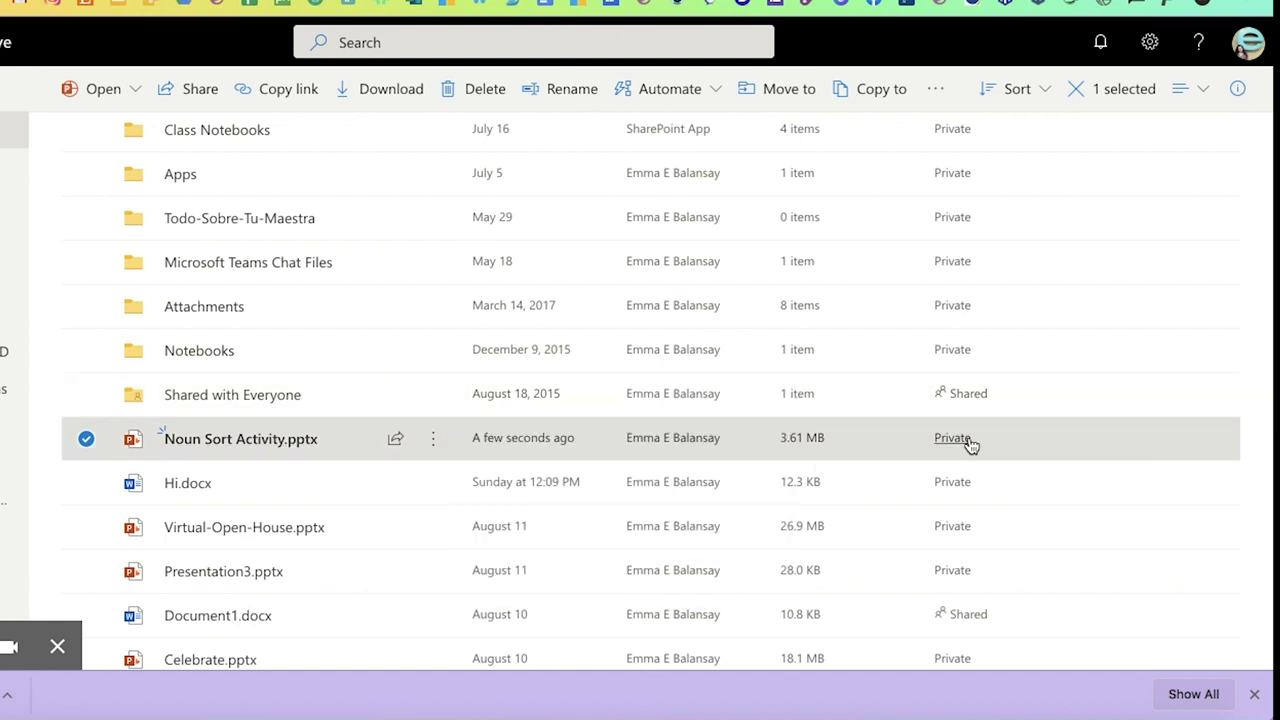
click(436, 446)
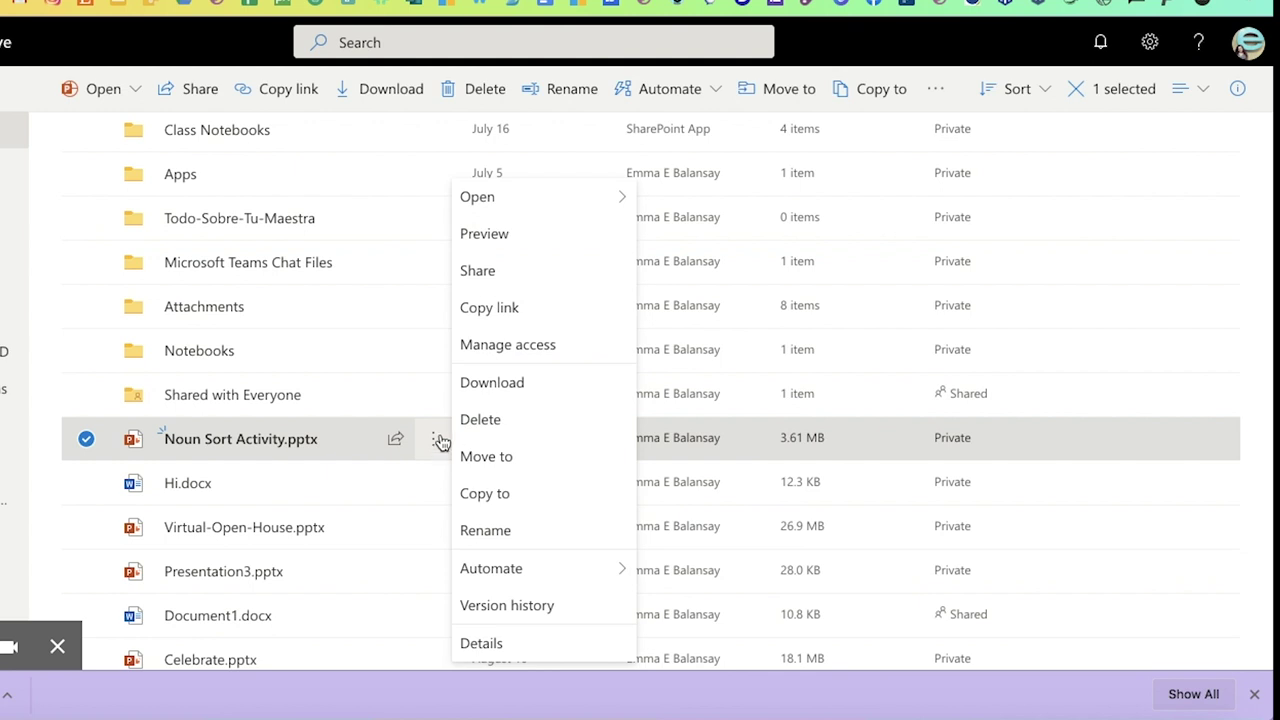
click(502, 355)
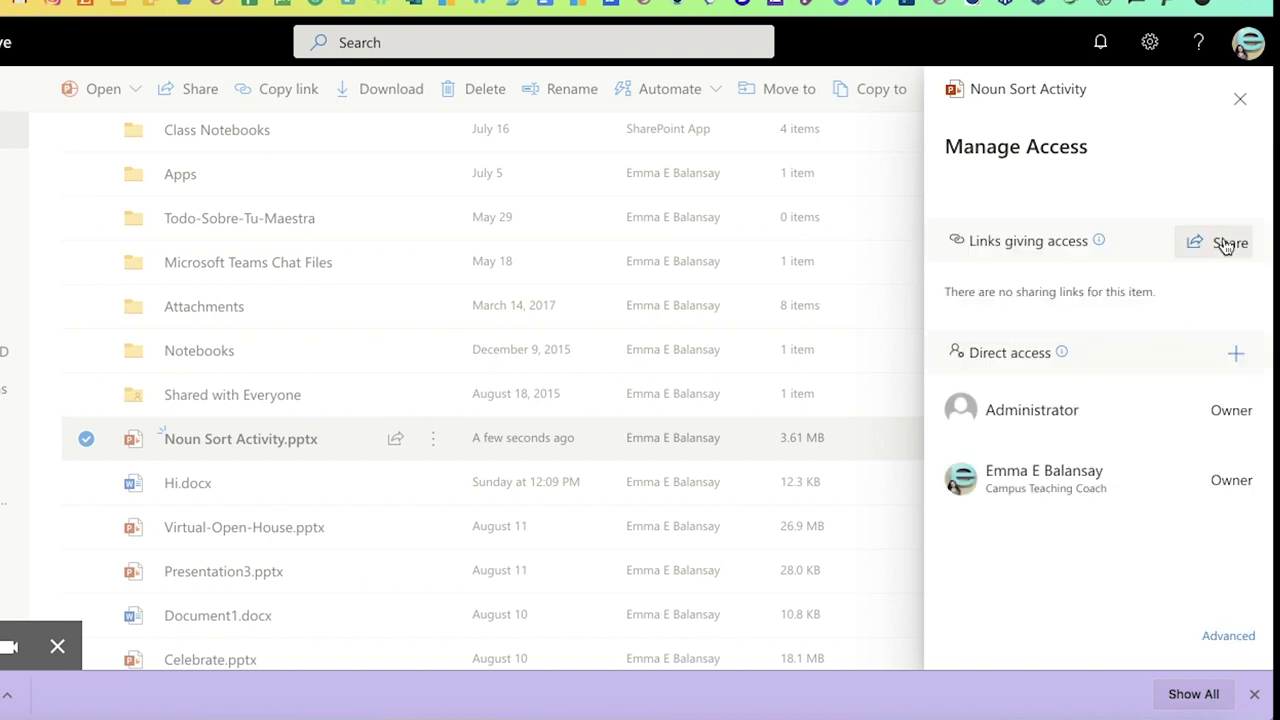
click(1226, 244)
click(1129, 322)
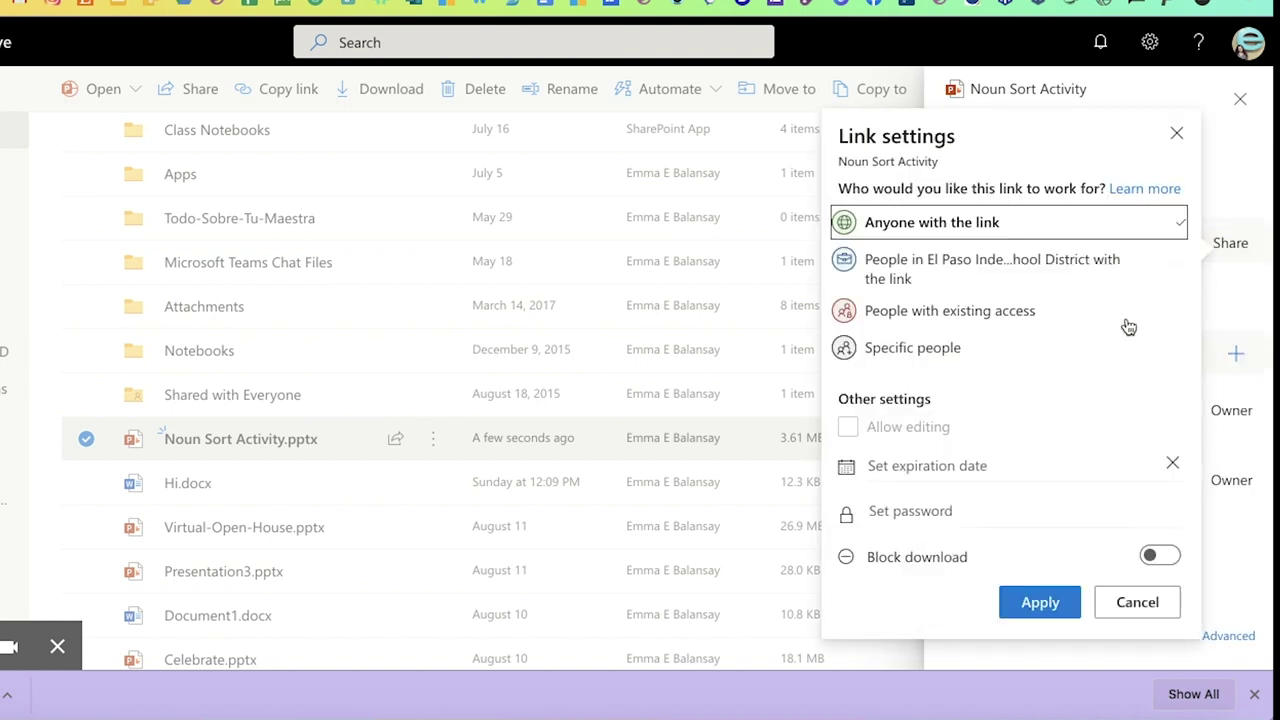
click(1027, 273)
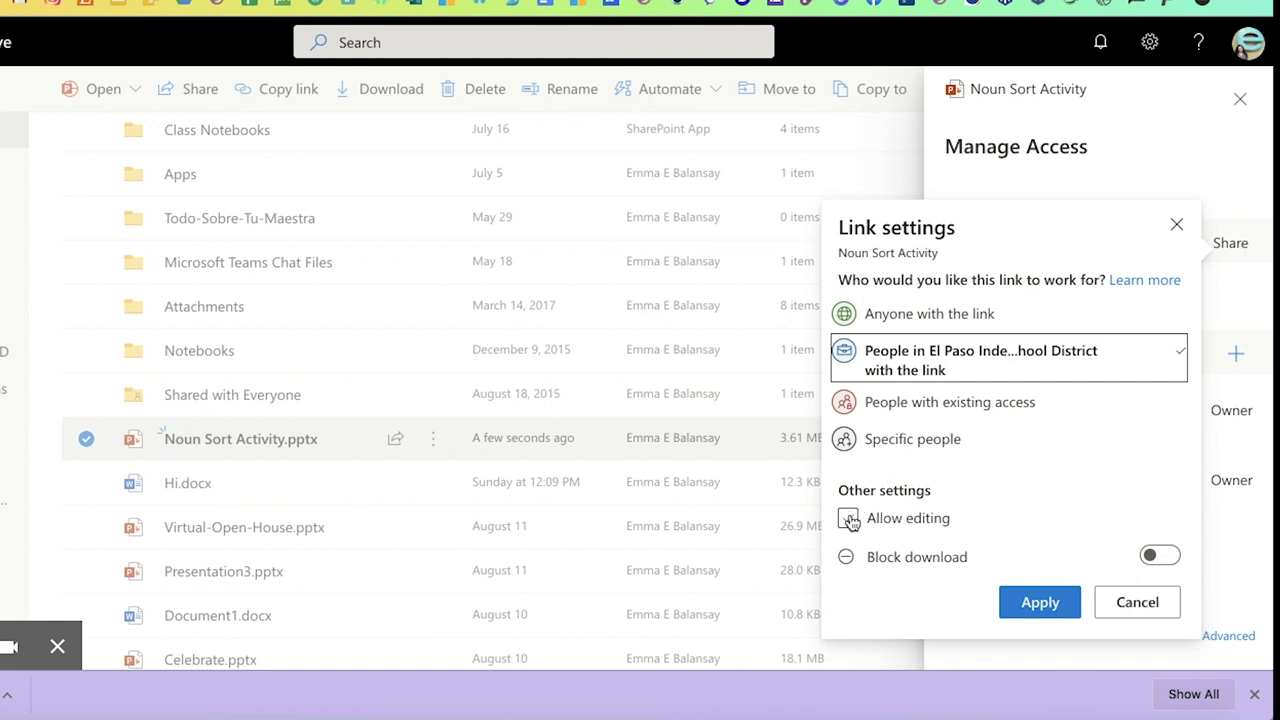
click(1051, 605)
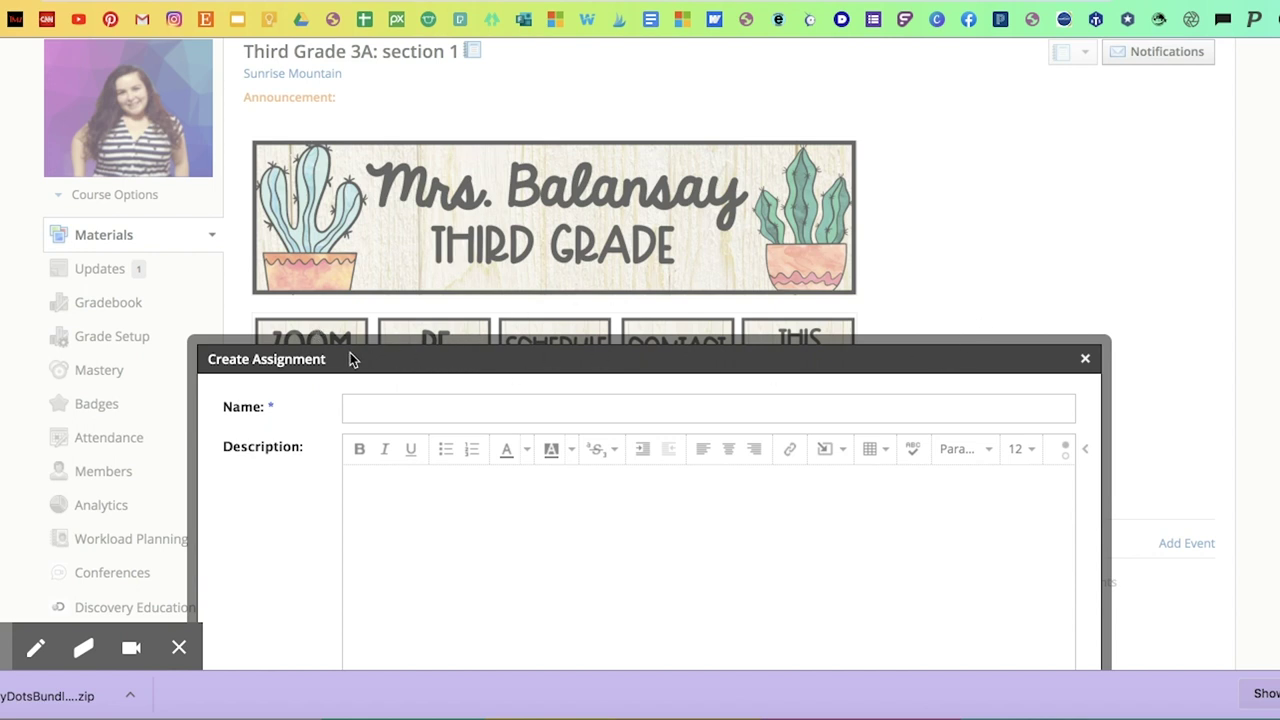
Name the Schoology assignment 'Noun Sort Activity' and scroll to the attachment options
click(398, 402)
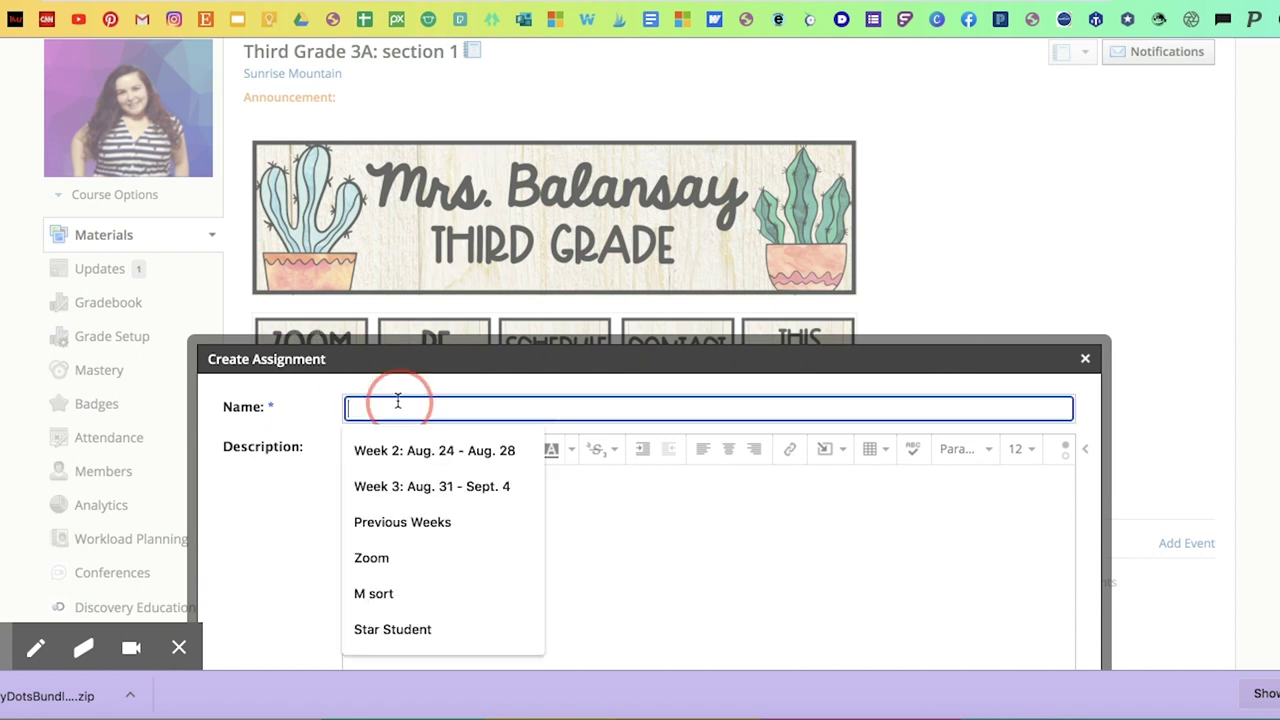
text(Noun Sort Activity)
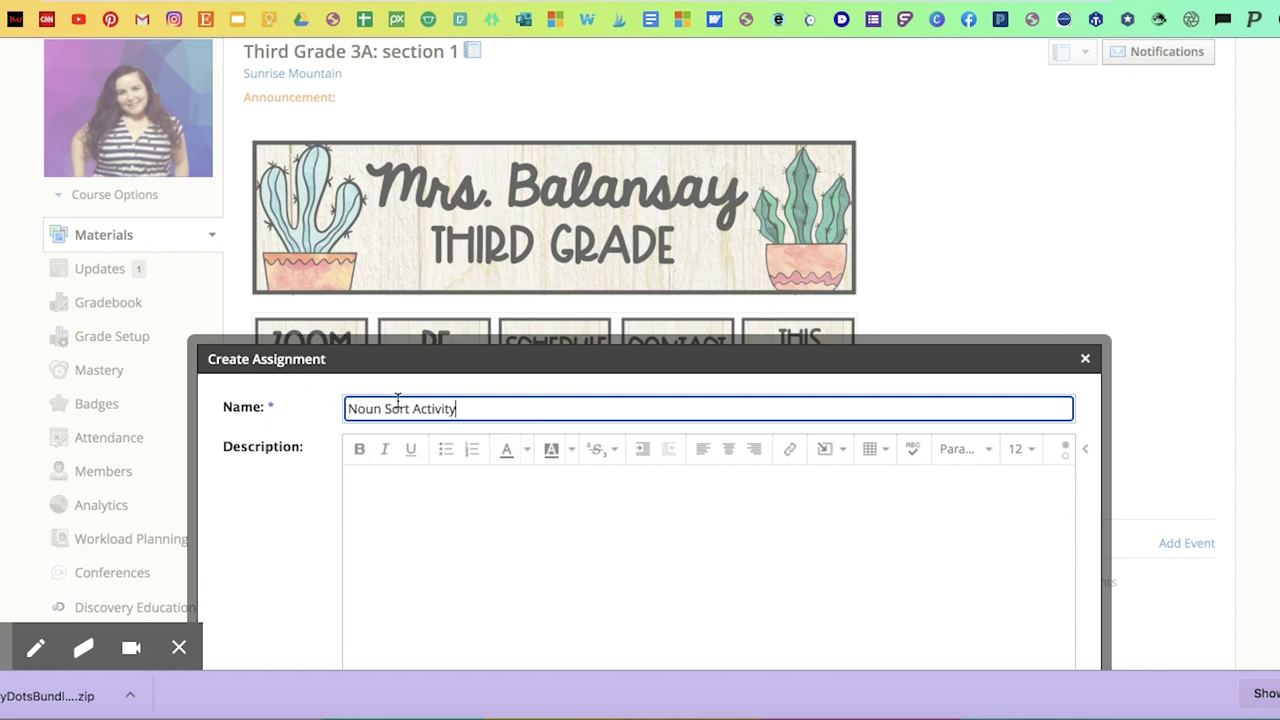
scroll(540, 530, down, 5)
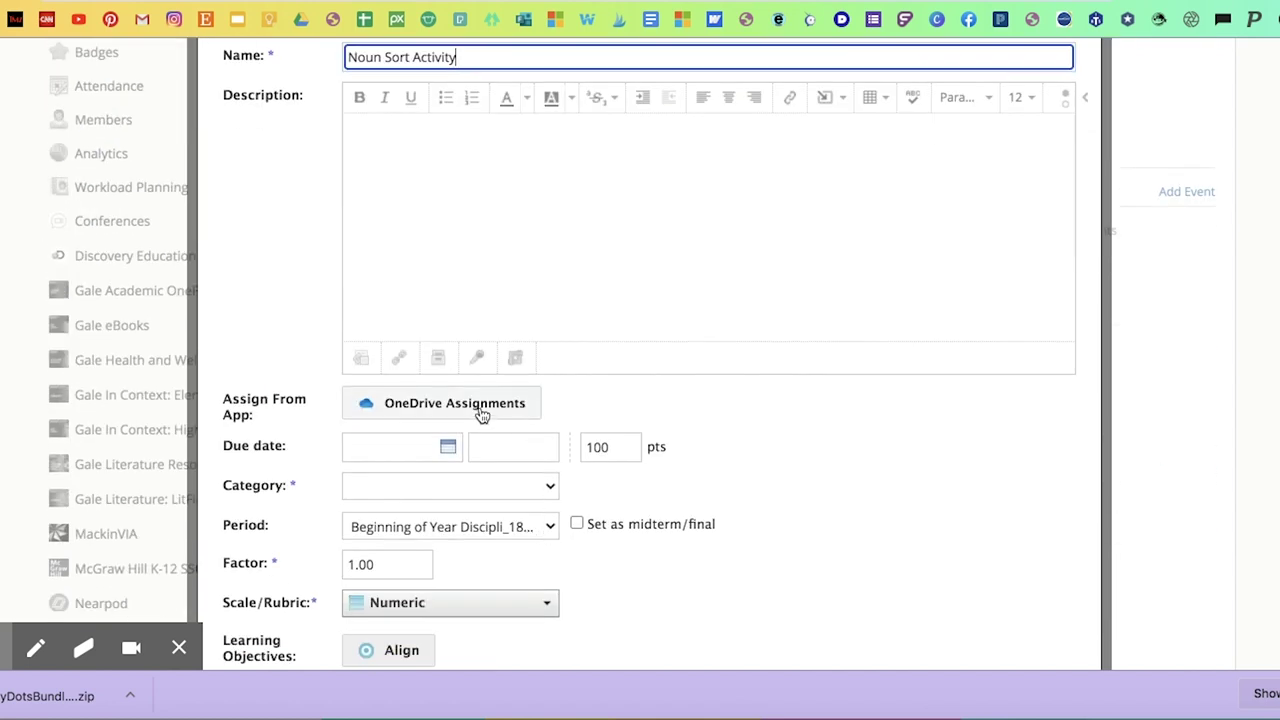
Choose Noun Sort Activity.pptx in the OneDrive Assignments picker and attach it
click(482, 414)
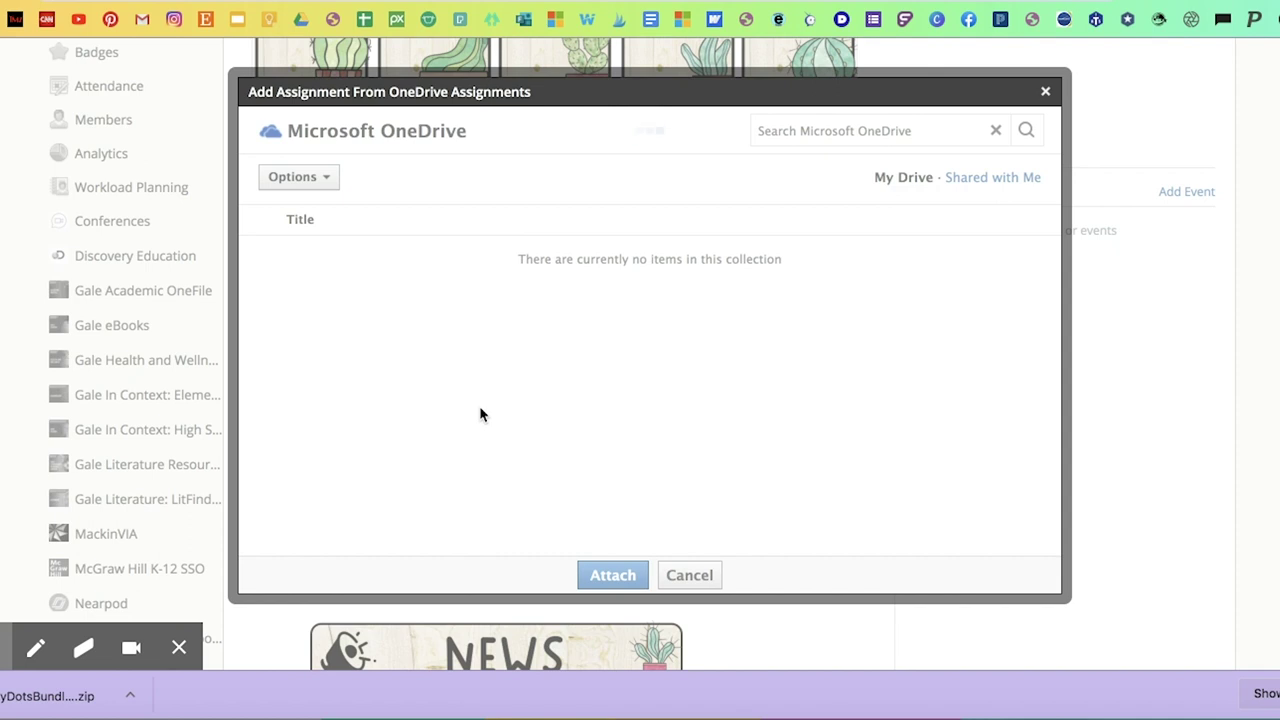
scroll(480, 414, down, 5)
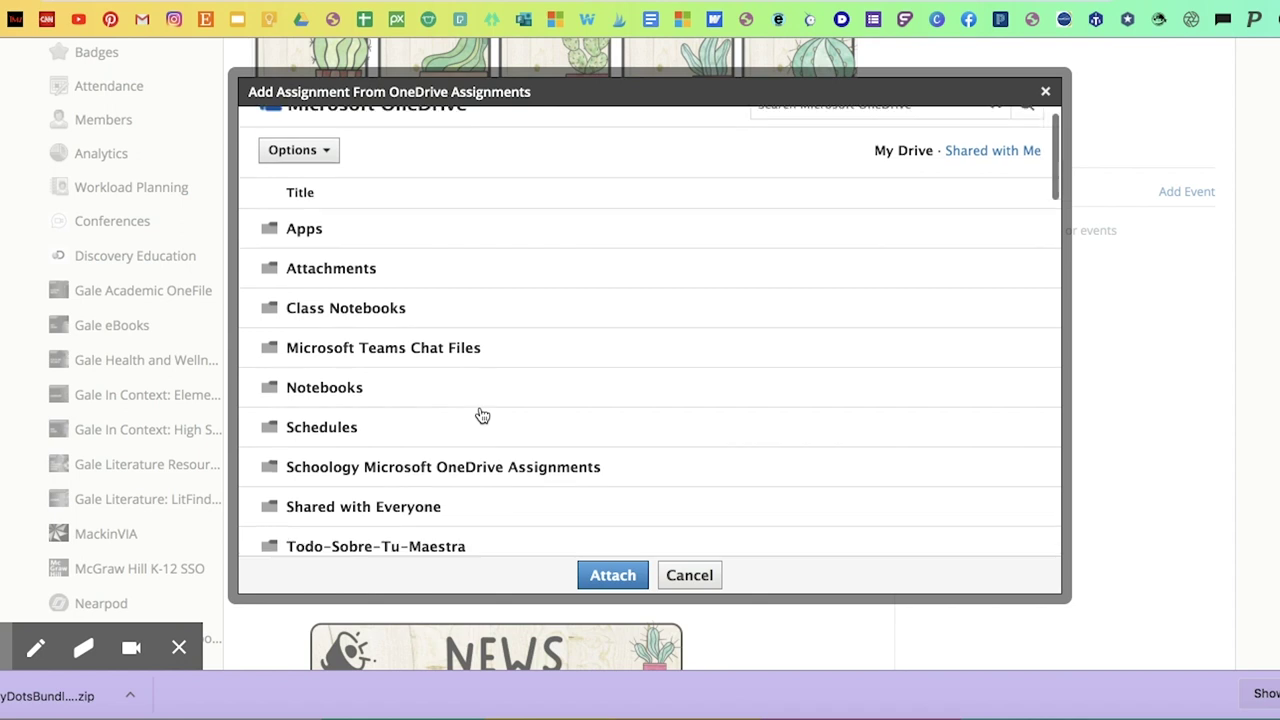
scroll(480, 414, down, 6)
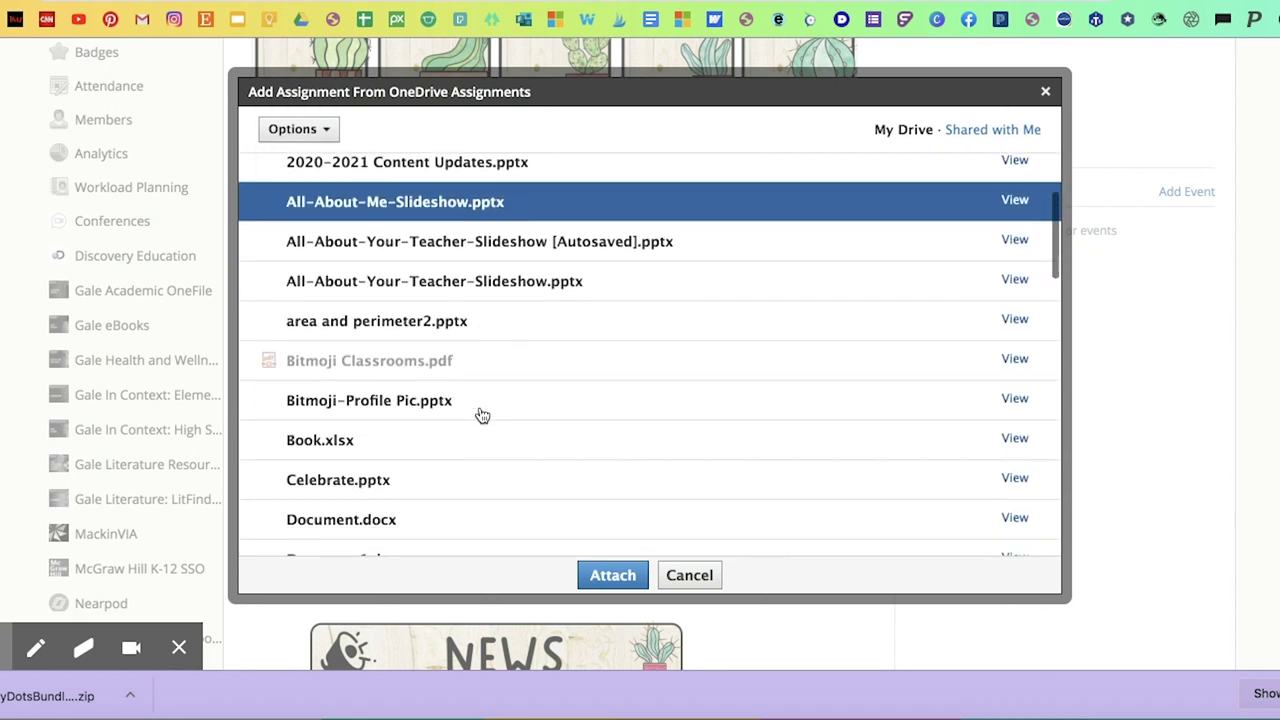
scroll(481, 415, down, 8)
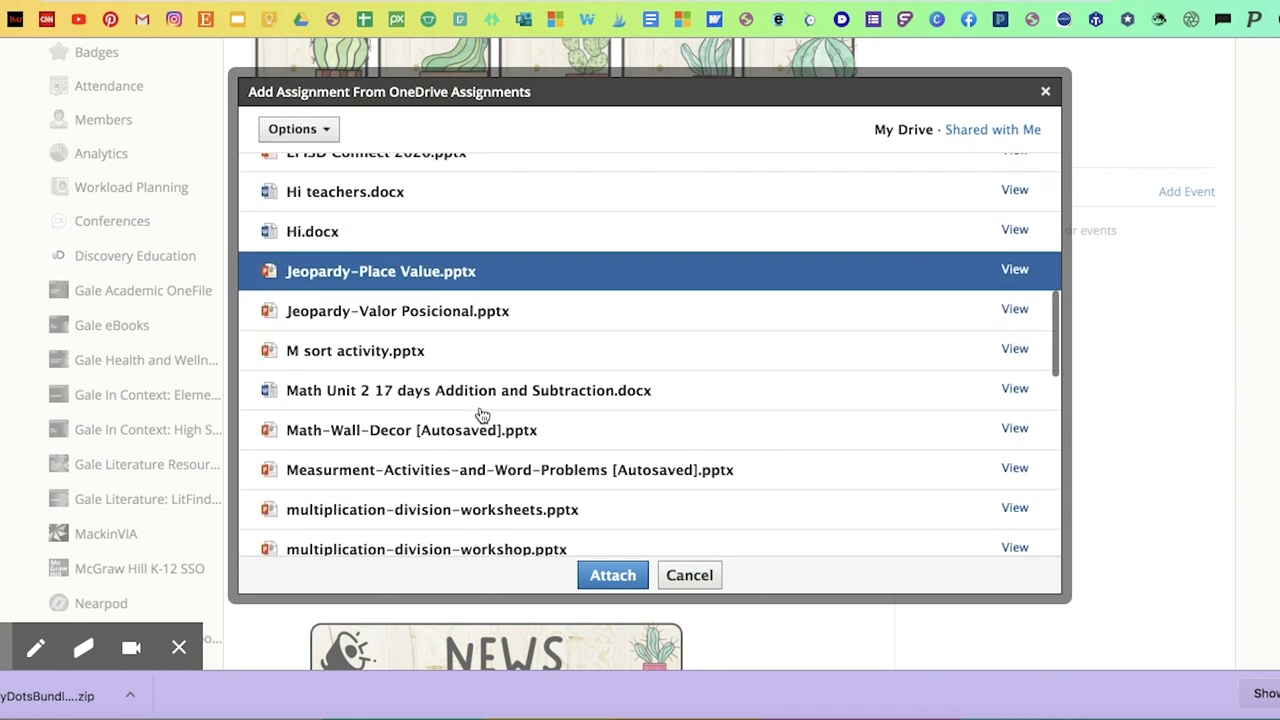
click(481, 417)
scroll(480, 417, down, 5)
click(477, 405)
click(430, 372)
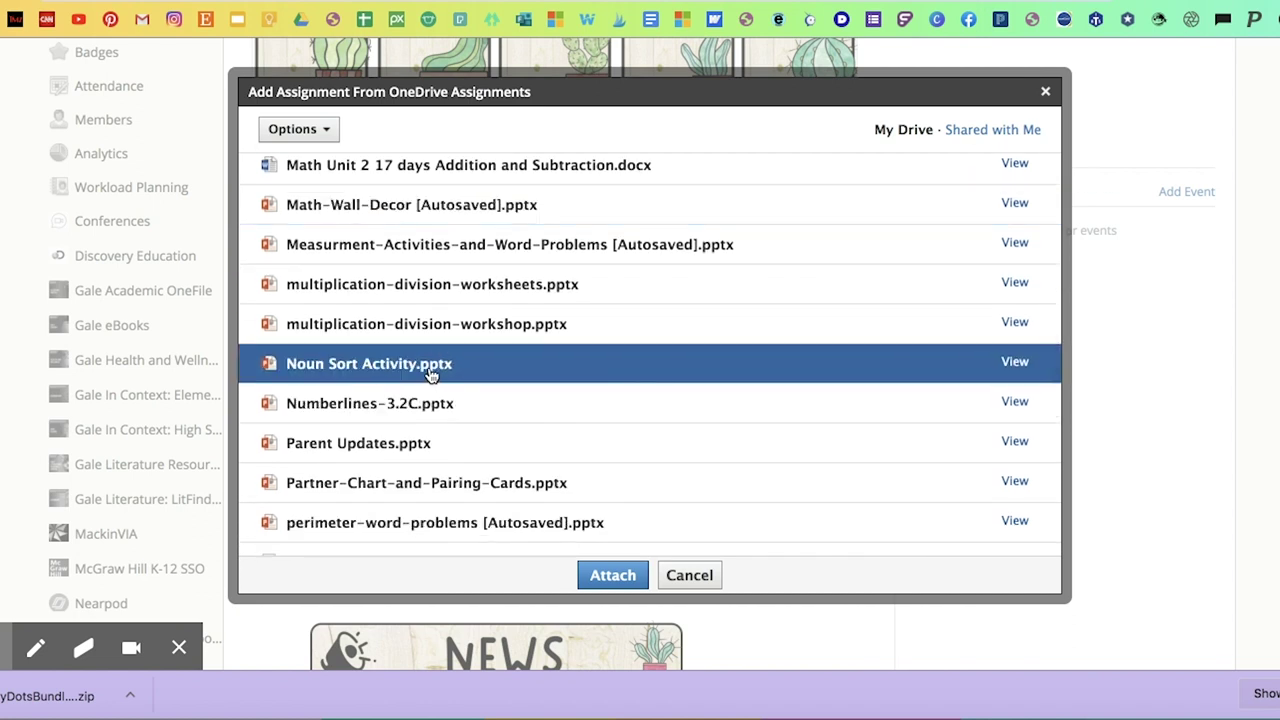
click(616, 577)
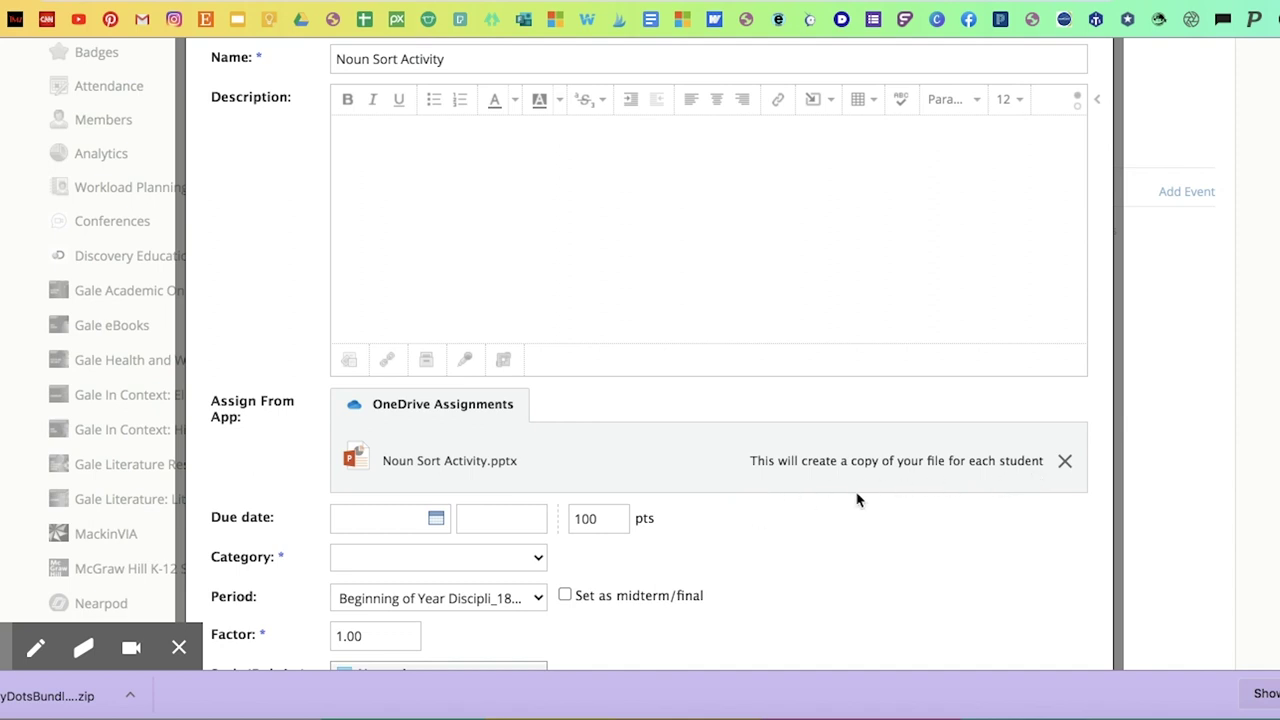
Set the assignment's due date to August 31 from the calendar
scroll(720, 477, up, 1)
scroll(720, 477, down, 3)
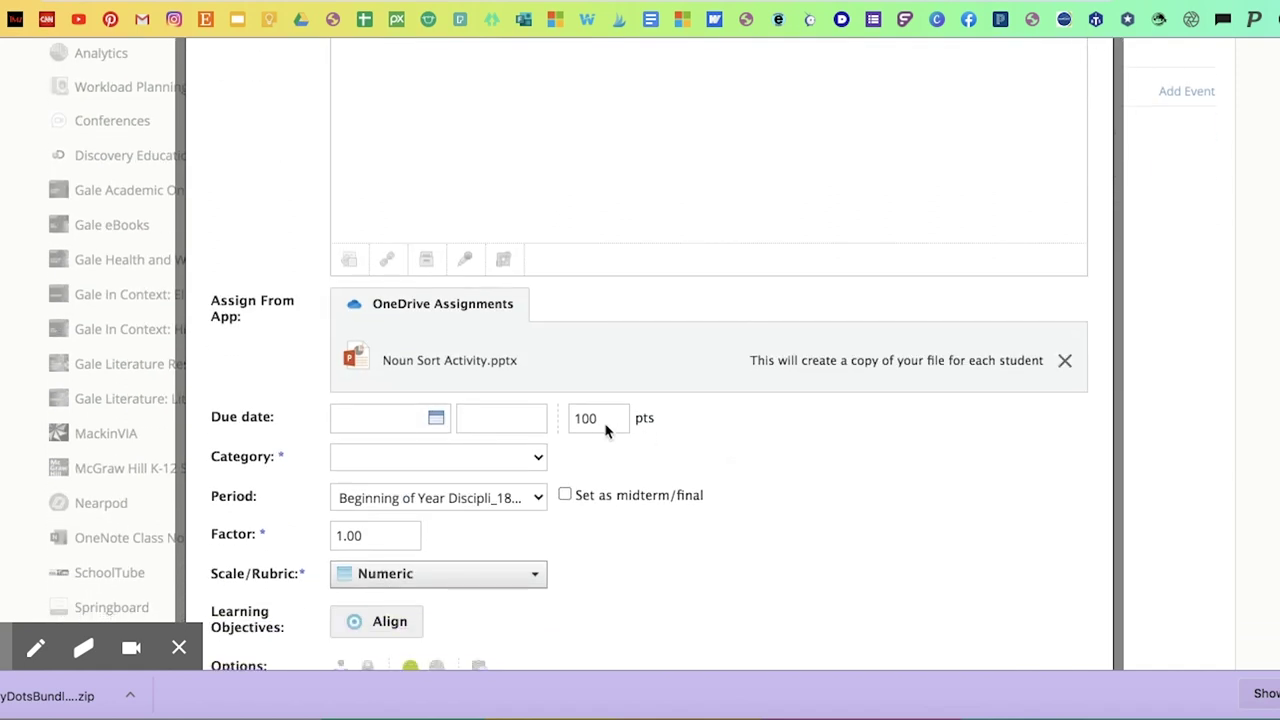
click(438, 419)
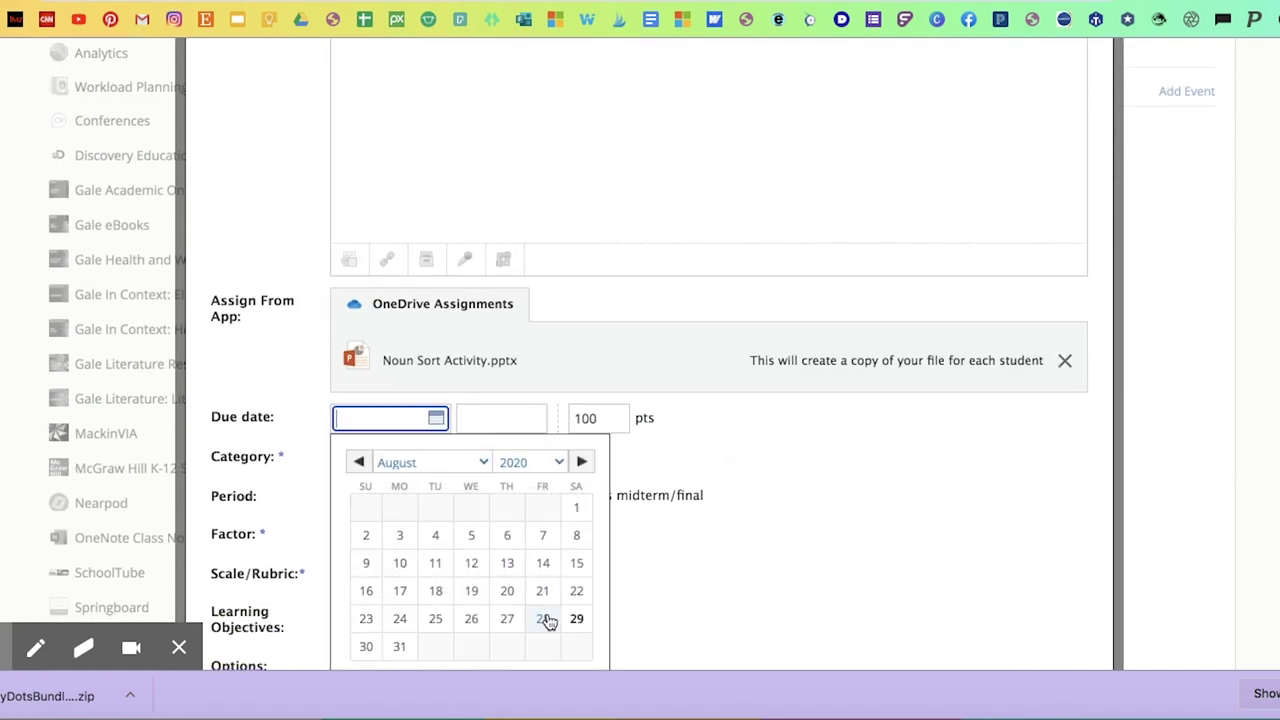
click(399, 646)
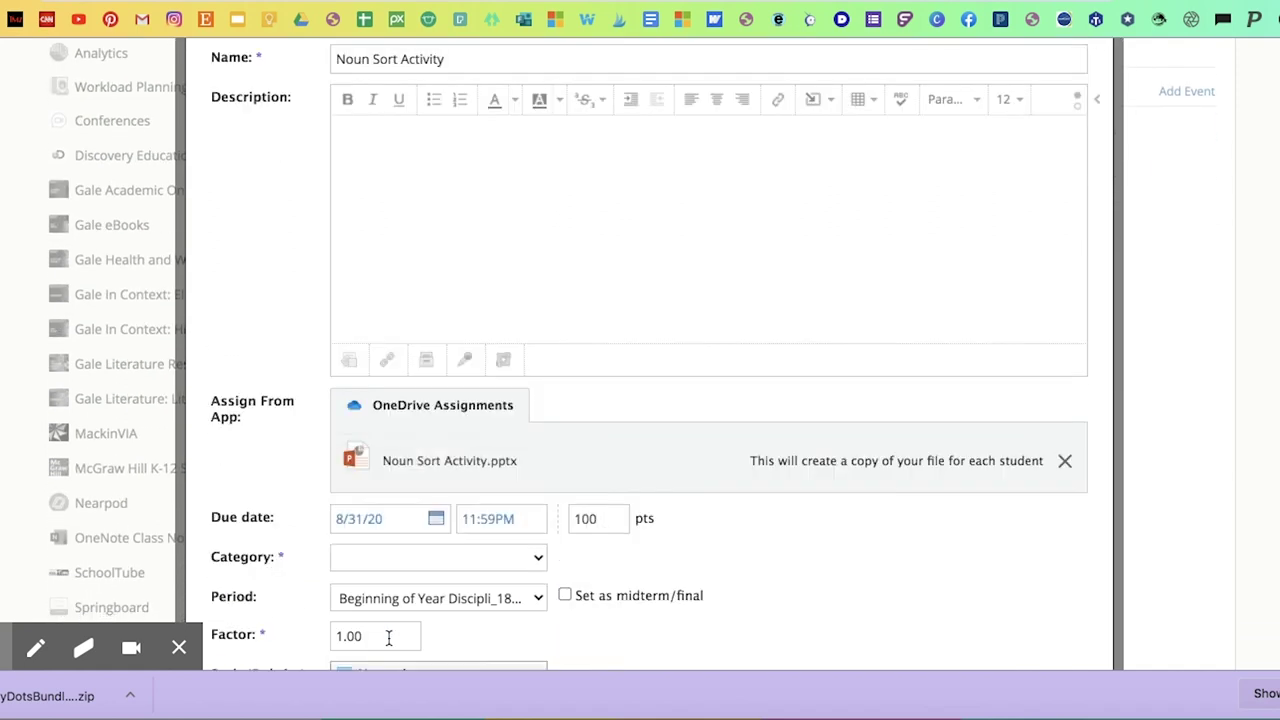
Set the category to (Ungraded) and create the assignment
scroll(451, 577, down, 2)
scroll(451, 577, down, 2)
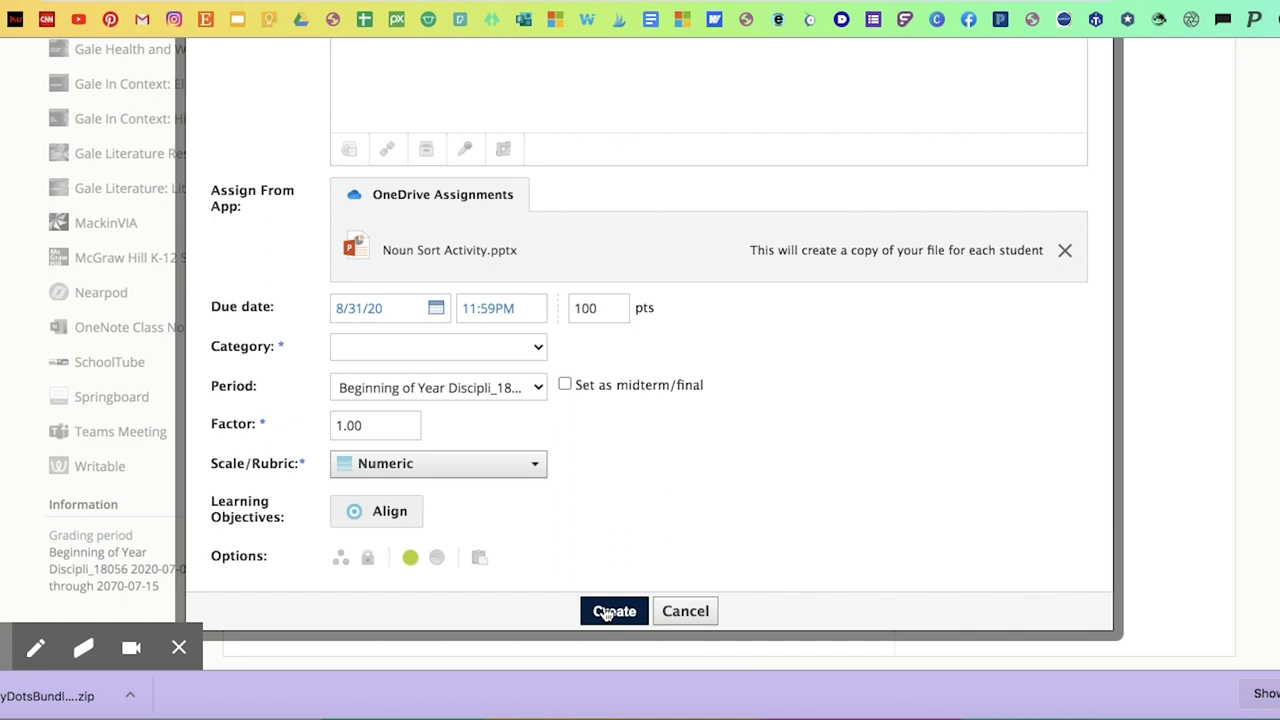
click(538, 355)
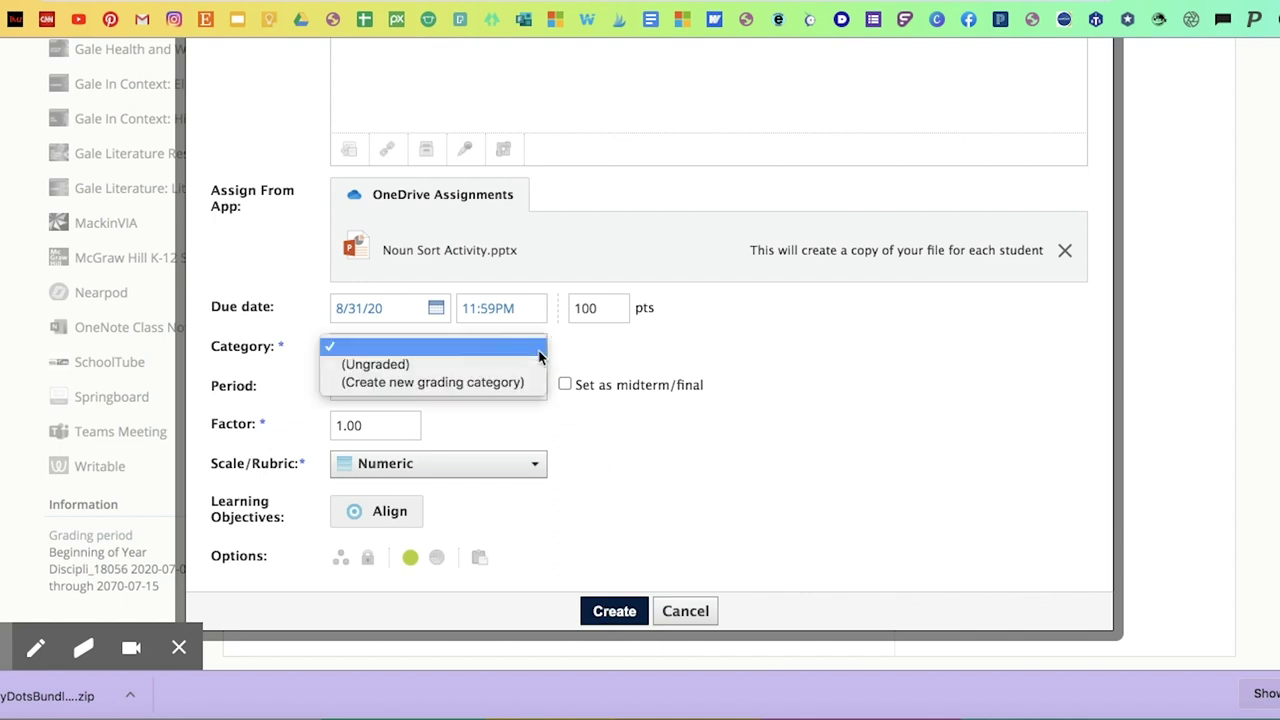
click(534, 364)
scroll(612, 595, up, 3)
scroll(607, 590, down, 3)
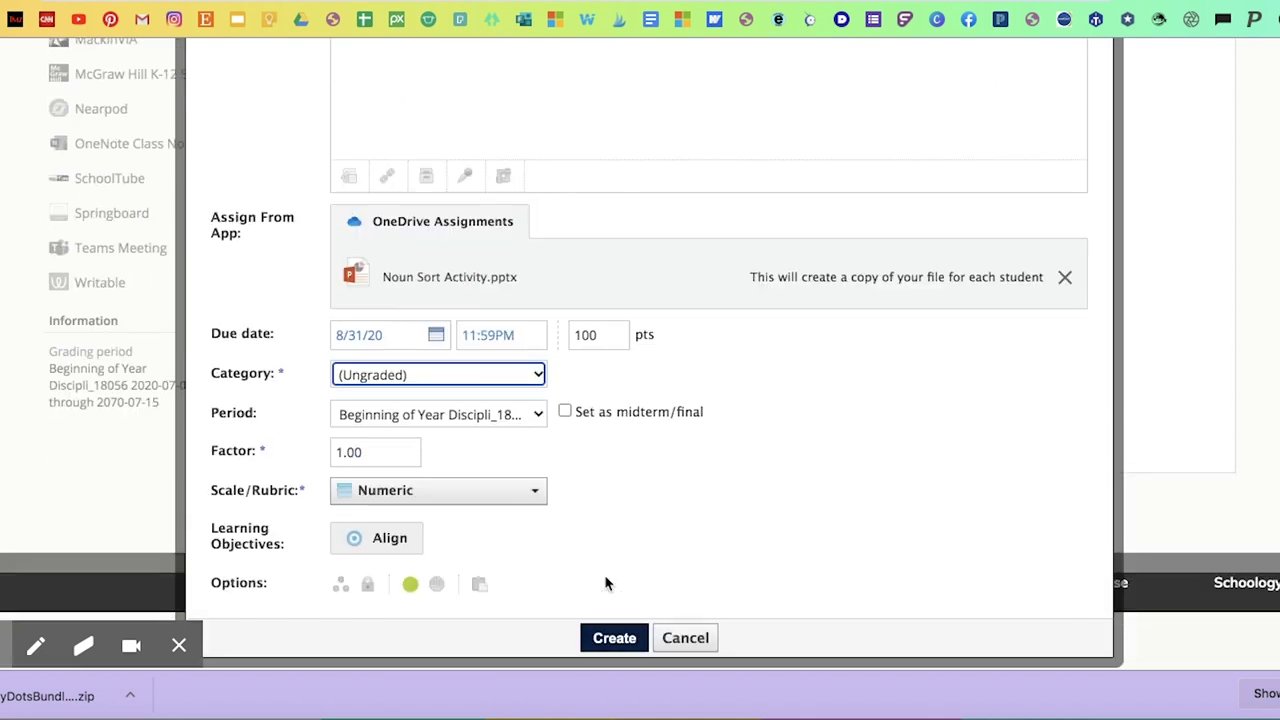
click(608, 637)
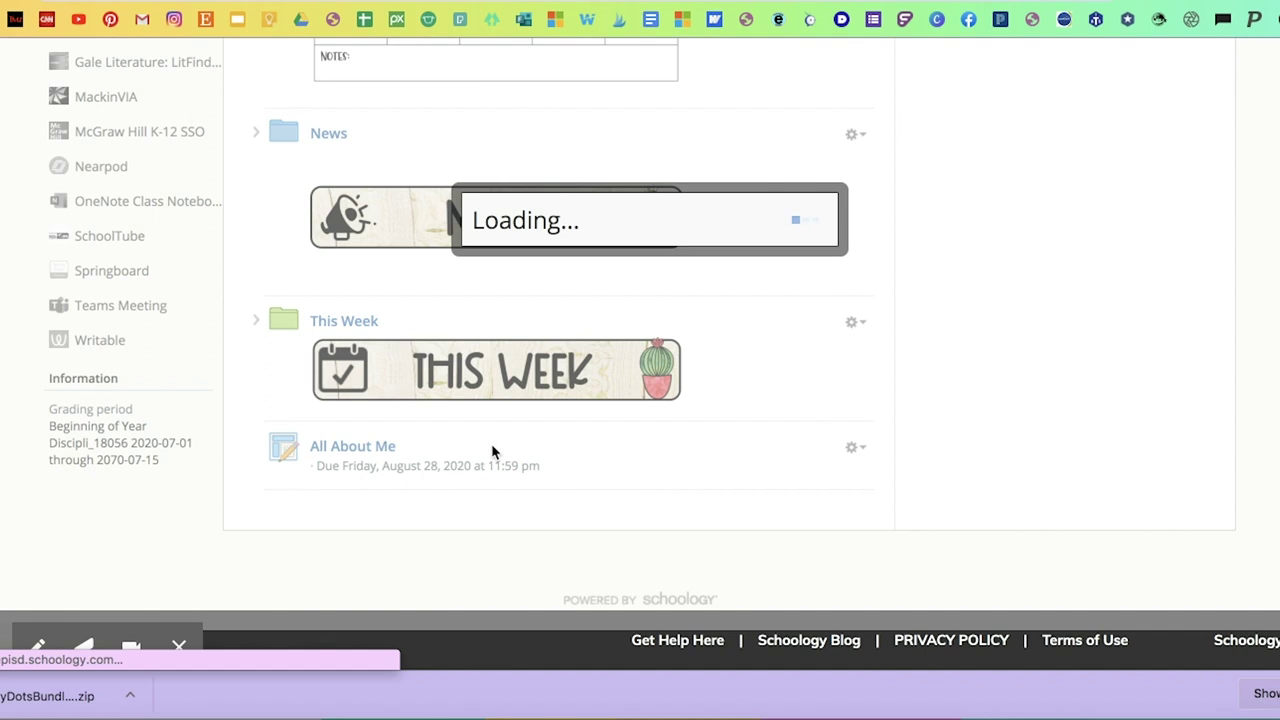
Check Materials and Upcoming for Noun Sort Activity, due Monday, August 31, 2020, 11:59 pm
scroll(491, 452, up, 3)
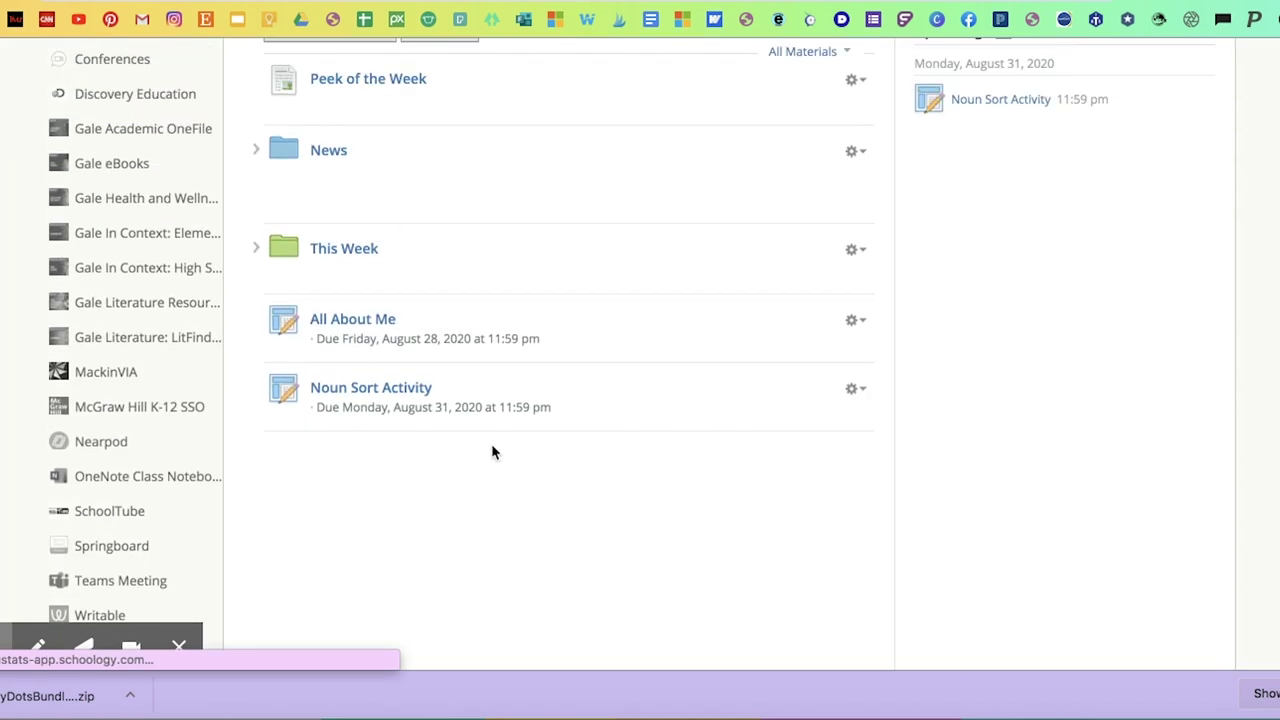
scroll(491, 452, up, 3)
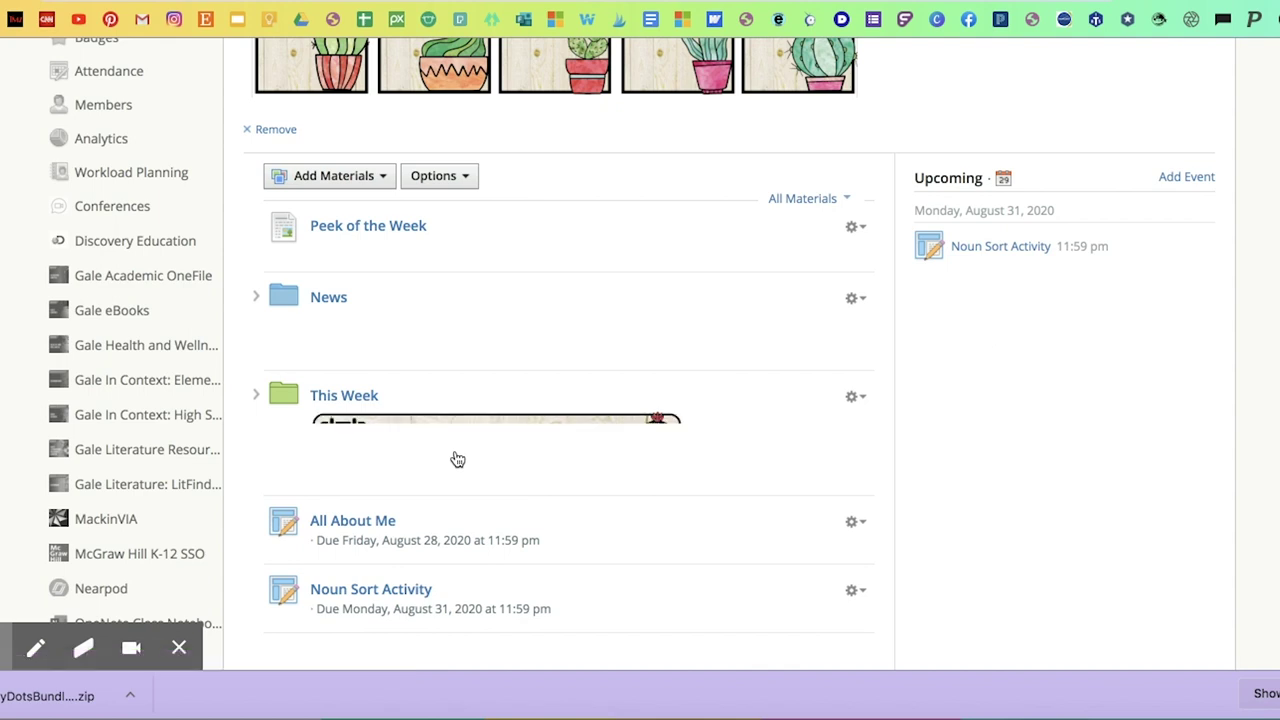
scroll(456, 458, down, 2)
scroll(456, 458, down, 1)
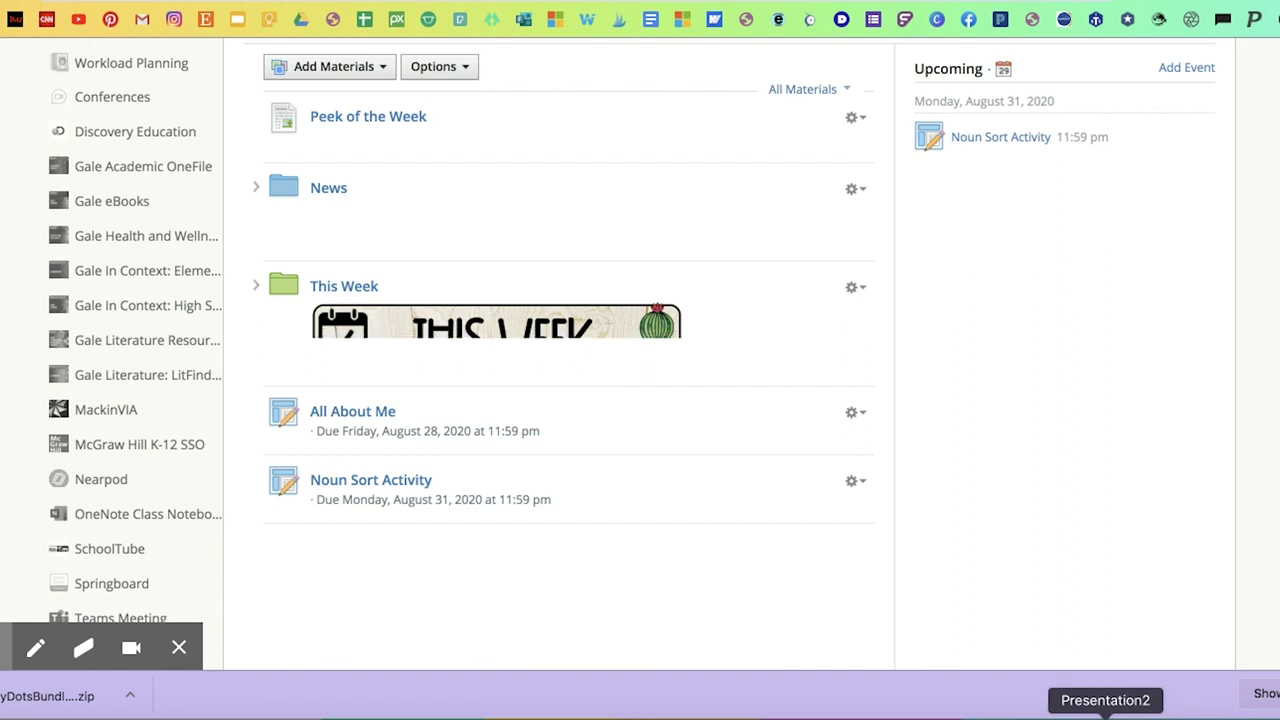
Back in PowerPoint, place the astronaut under Person, school under Place, ice cream under Thing
click(1165, 710)
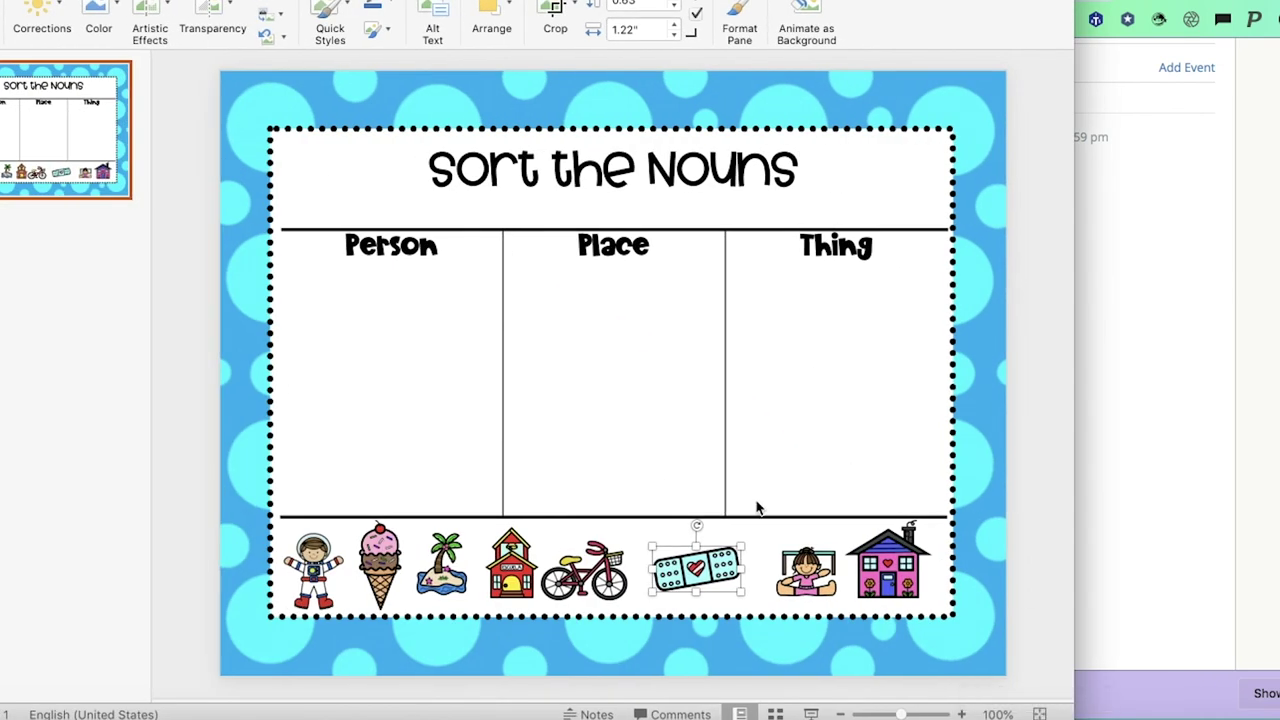
drag(322, 562, 384, 388)
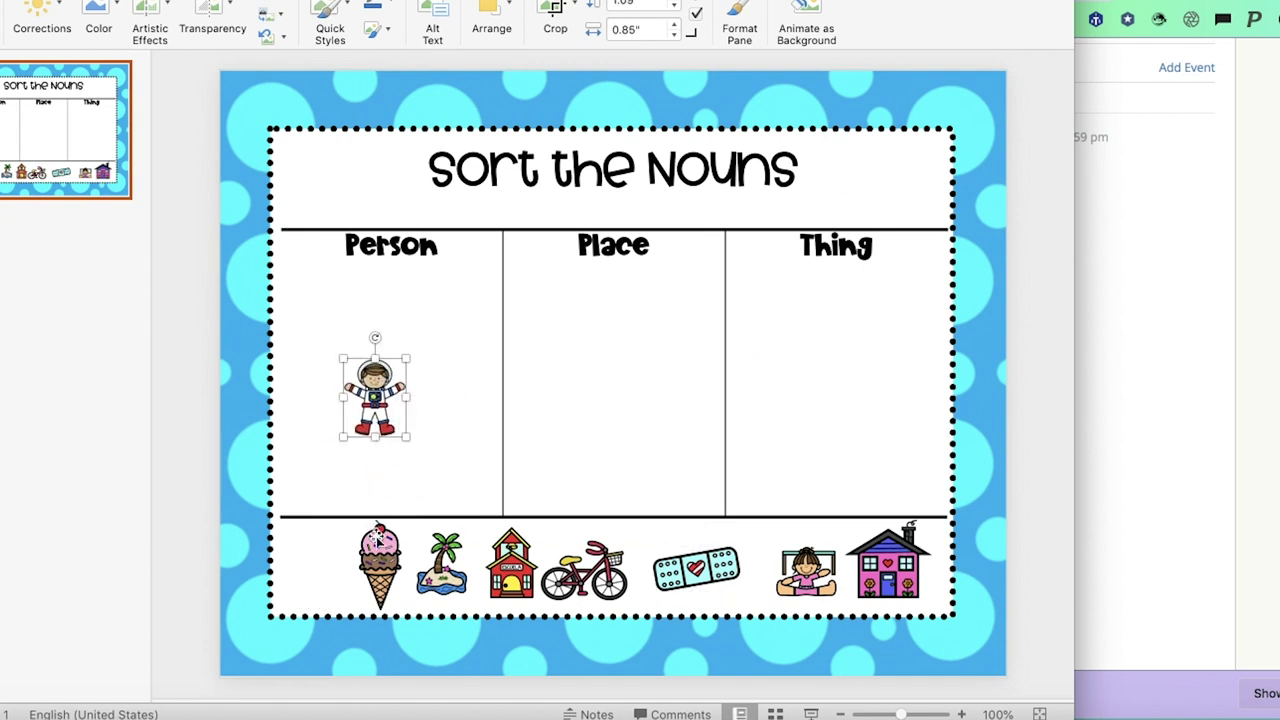
drag(378, 540, 592, 345)
drag(510, 555, 809, 350)
mouse_move(697, 571)
mouse_down()
mouse_move(690, 460)
mouse_move(702, 576)
mouse_up()
drag(604, 390, 892, 345)
drag(632, 345, 612, 345)
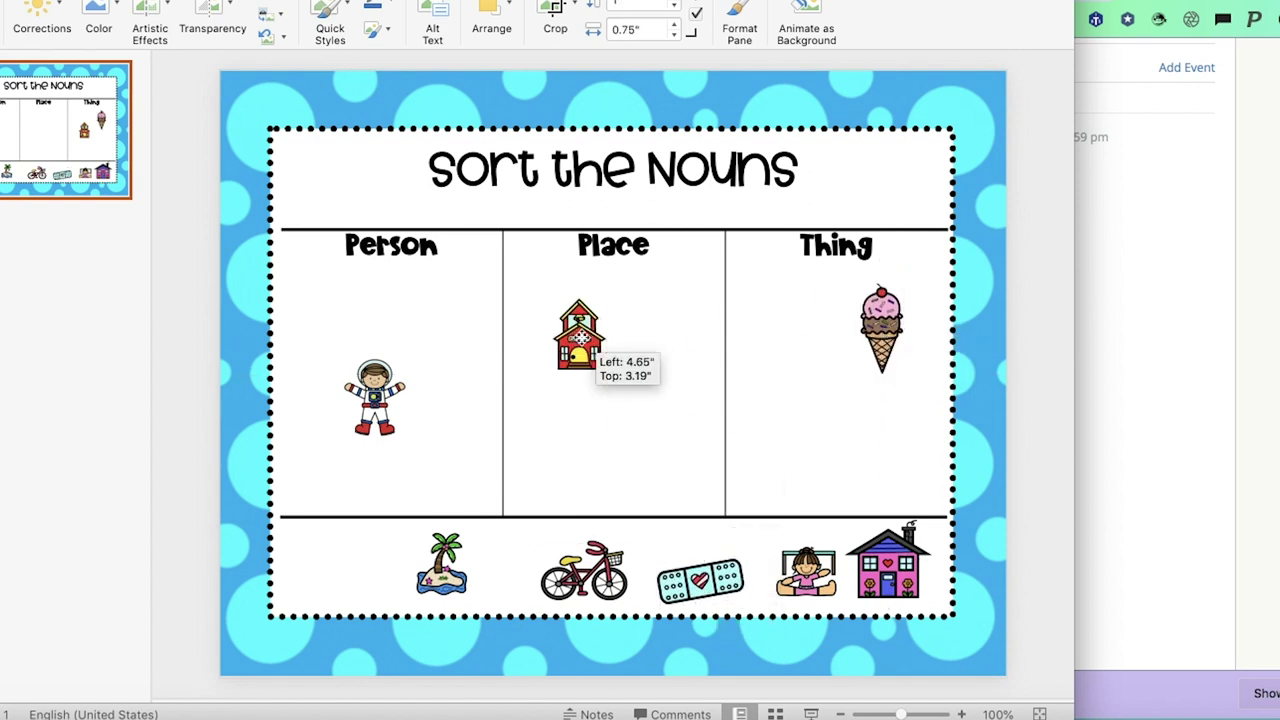